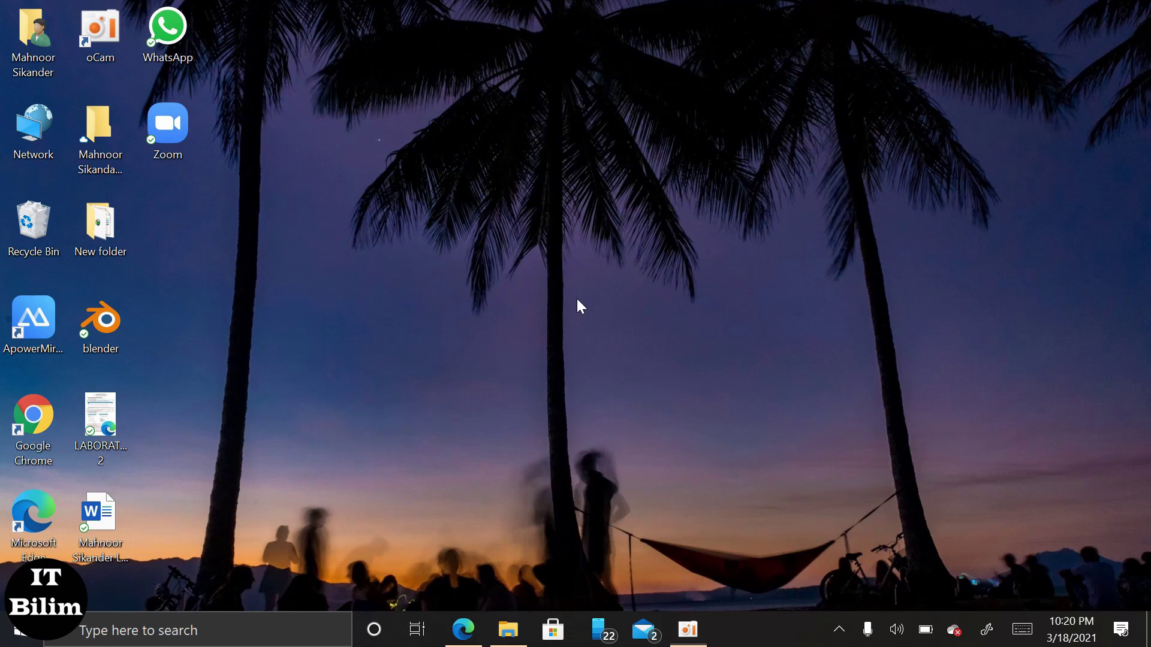
Switch back to LABORATORY 2.pdf in Edge and briefly highlight the Task 2 heading.
{"action": "key", "text": "alt+Tab"}
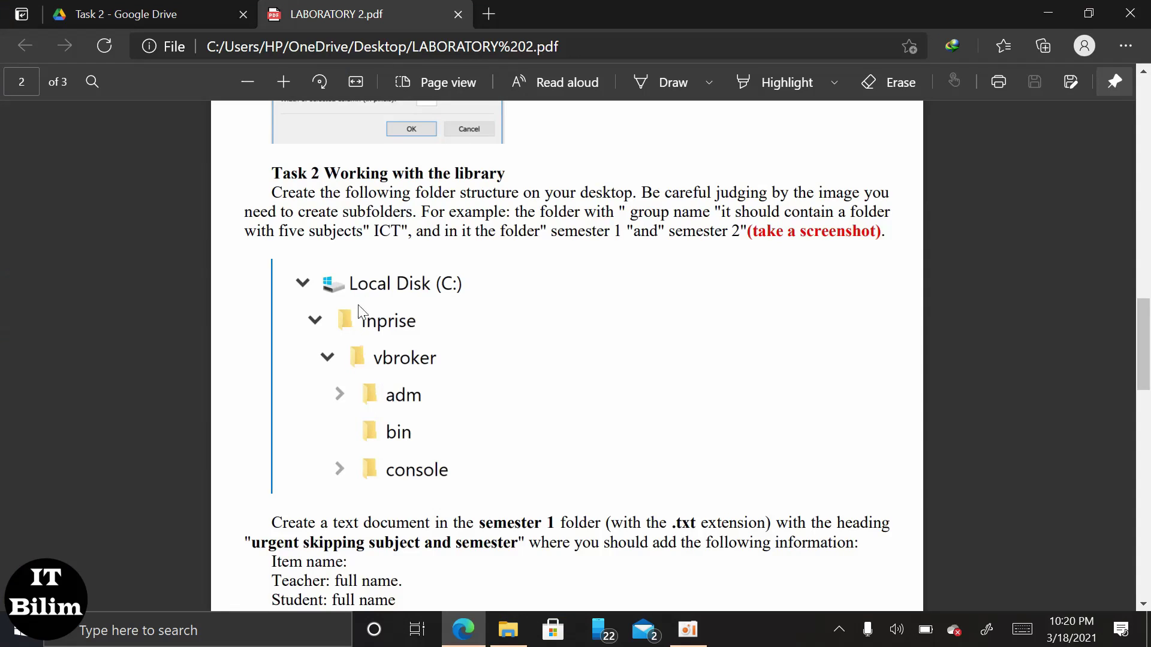
{"action": "left_click_drag", "start_coordinate": [325, 173], "coordinate": [491, 173]}
{"action": "left_click", "coordinate": [564, 175]}
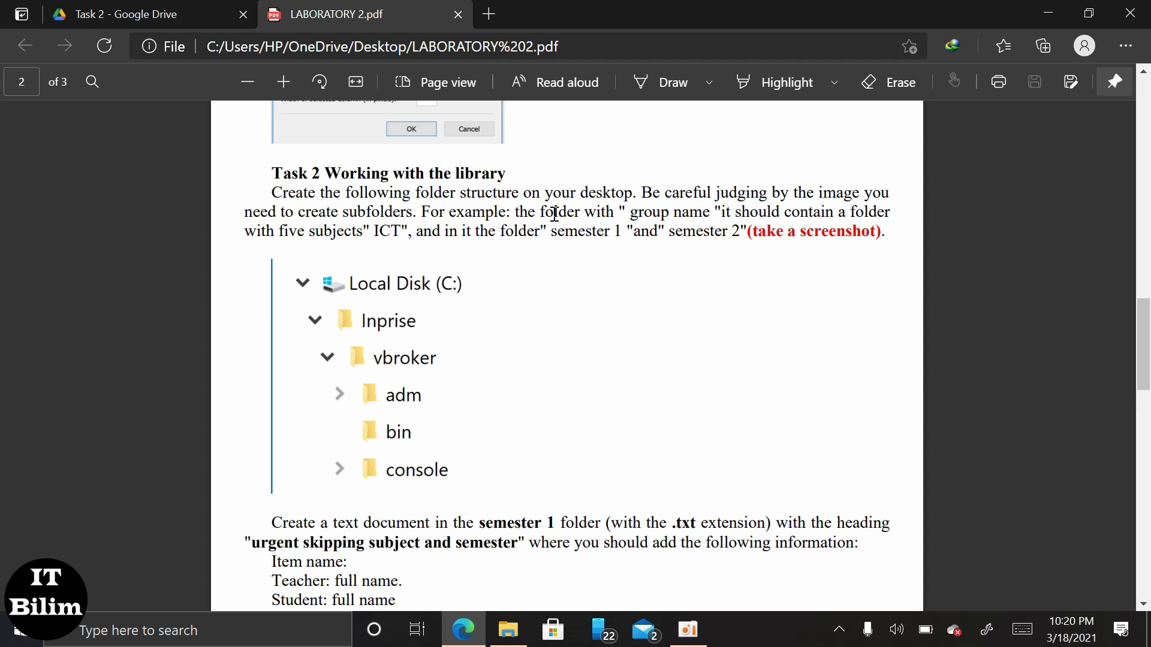
Minimize Edge and add a new desktop folder named 'OMA - 201'.
{"action": "left_click", "coordinate": [1047, 12]}
{"action": "right_click", "coordinate": [484, 175]}
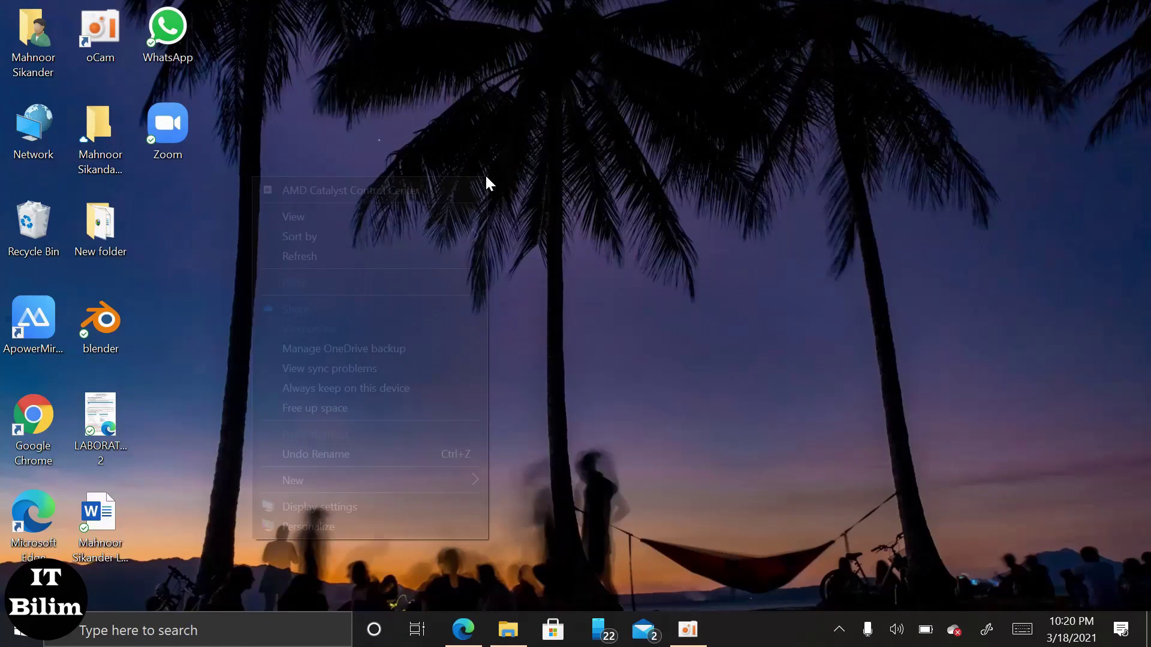
{"action": "mouse_move", "coordinate": [419, 482]}
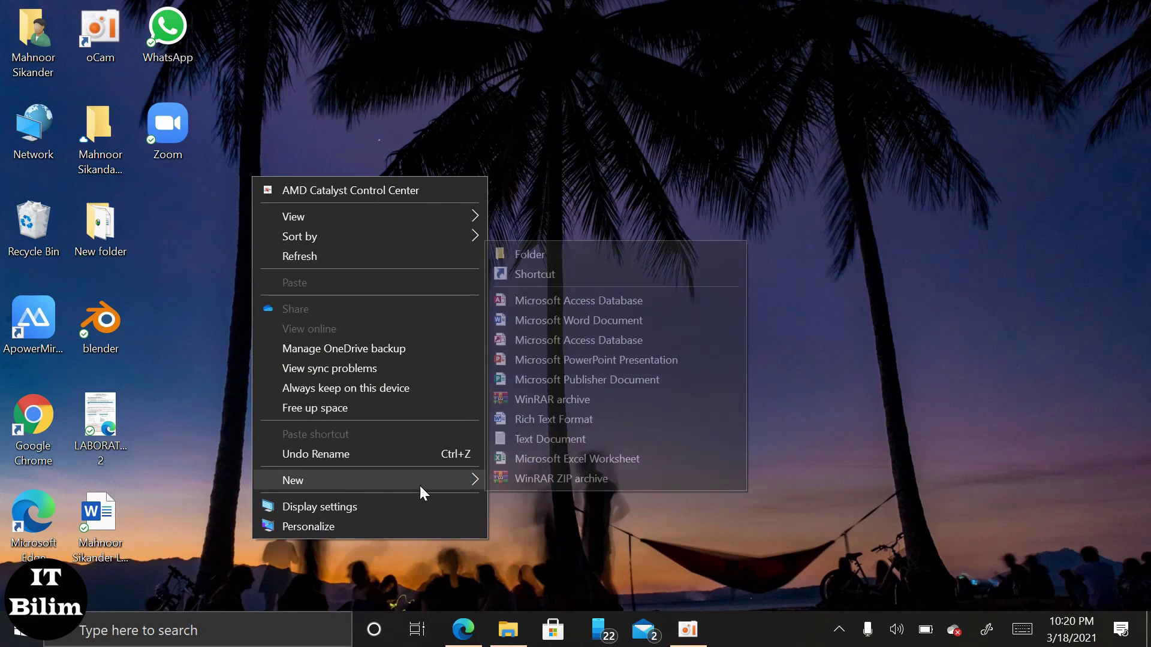
{"action": "left_click", "coordinate": [552, 256]}
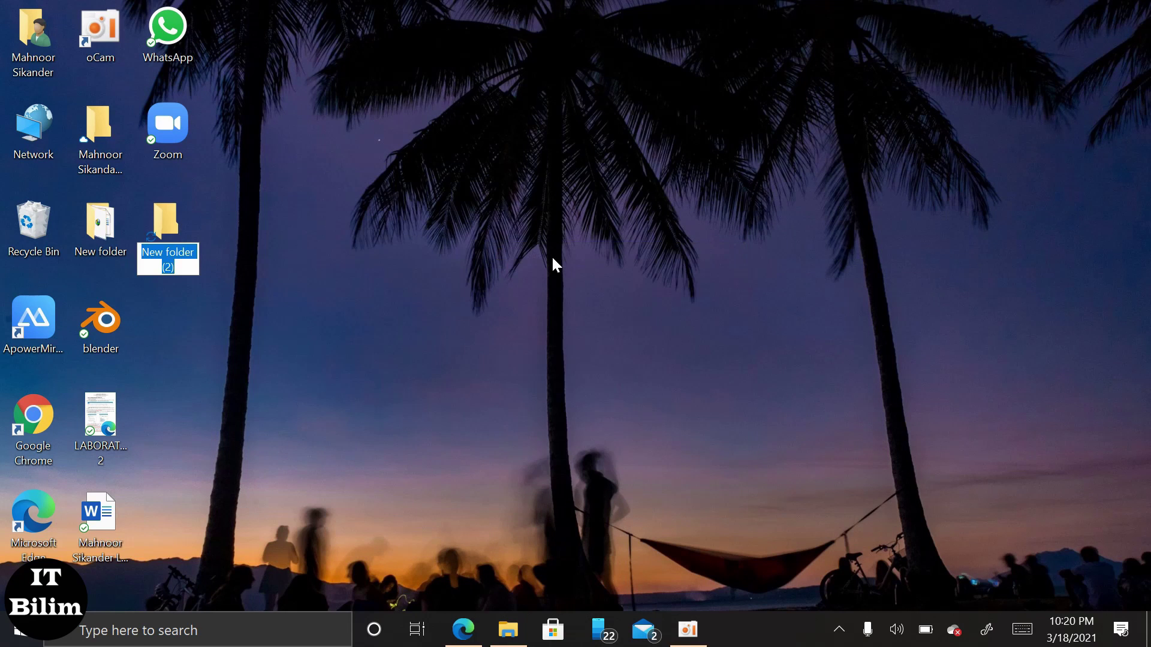
{"action": "type", "text": "OMA - 201"}
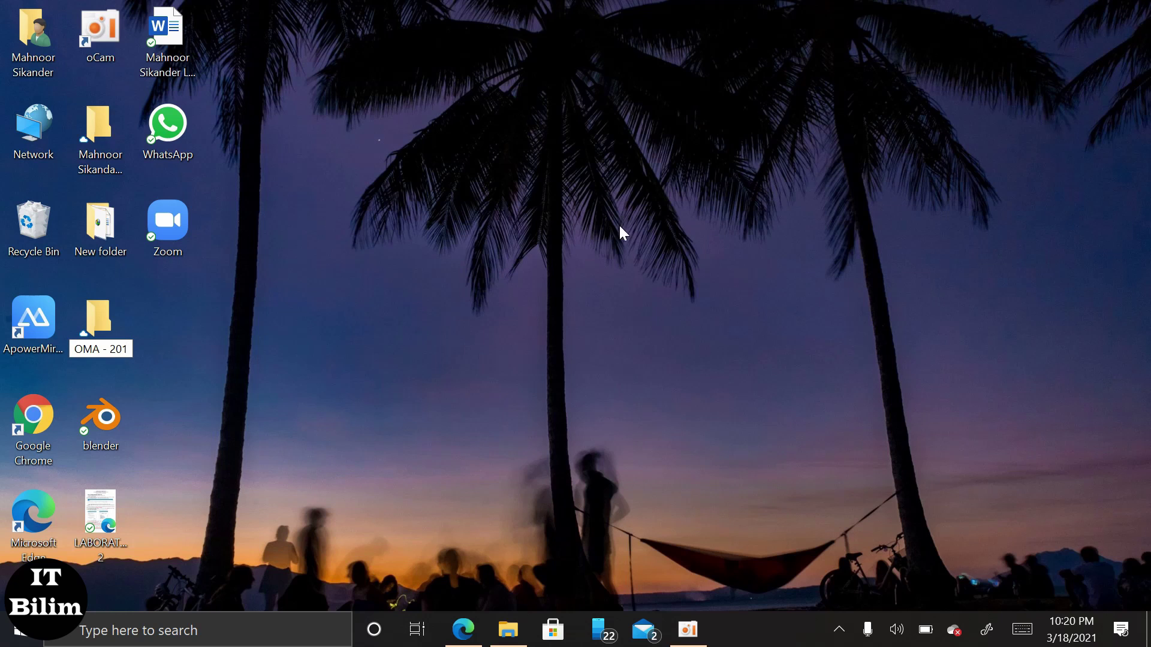
{"action": "key", "text": "Return"}
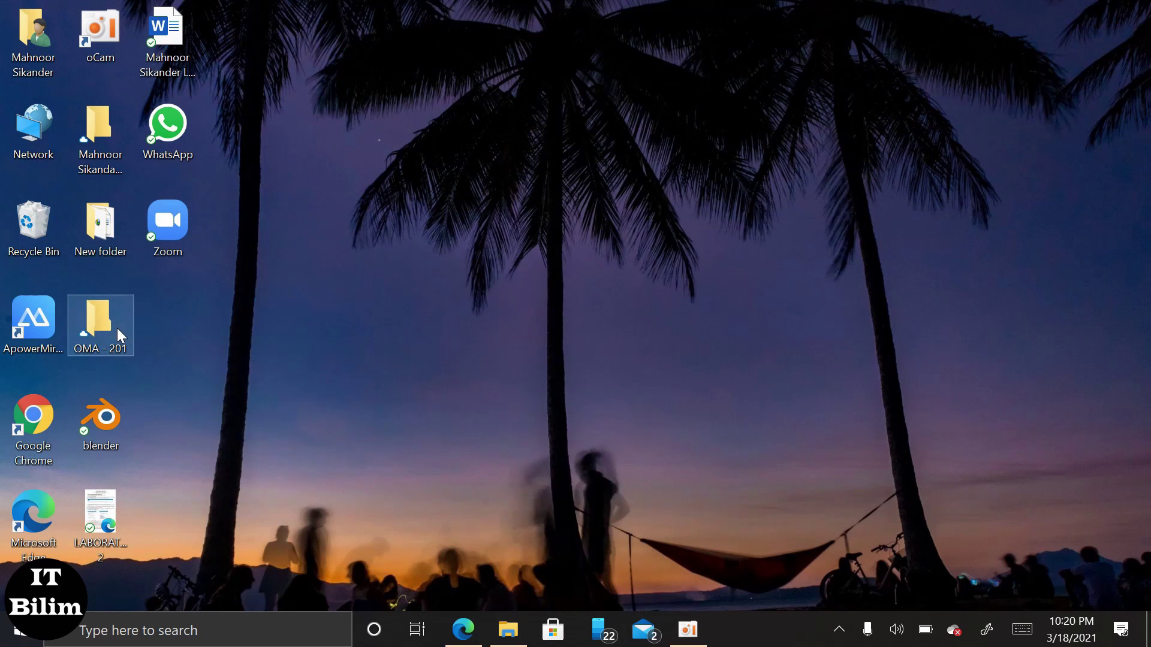
Open OMA - 201 maximized and create an 'ICT' subfolder.
{"action": "double_click", "coordinate": [117, 328]}
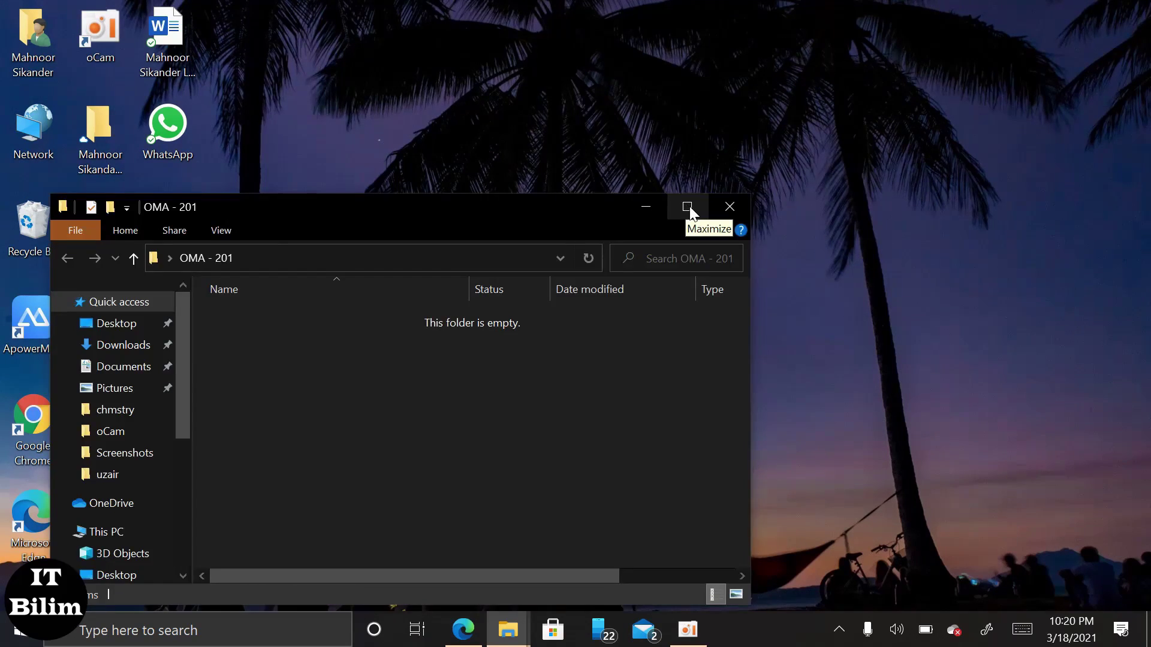
{"action": "left_click", "coordinate": [689, 205]}
{"action": "right_click", "coordinate": [297, 191]}
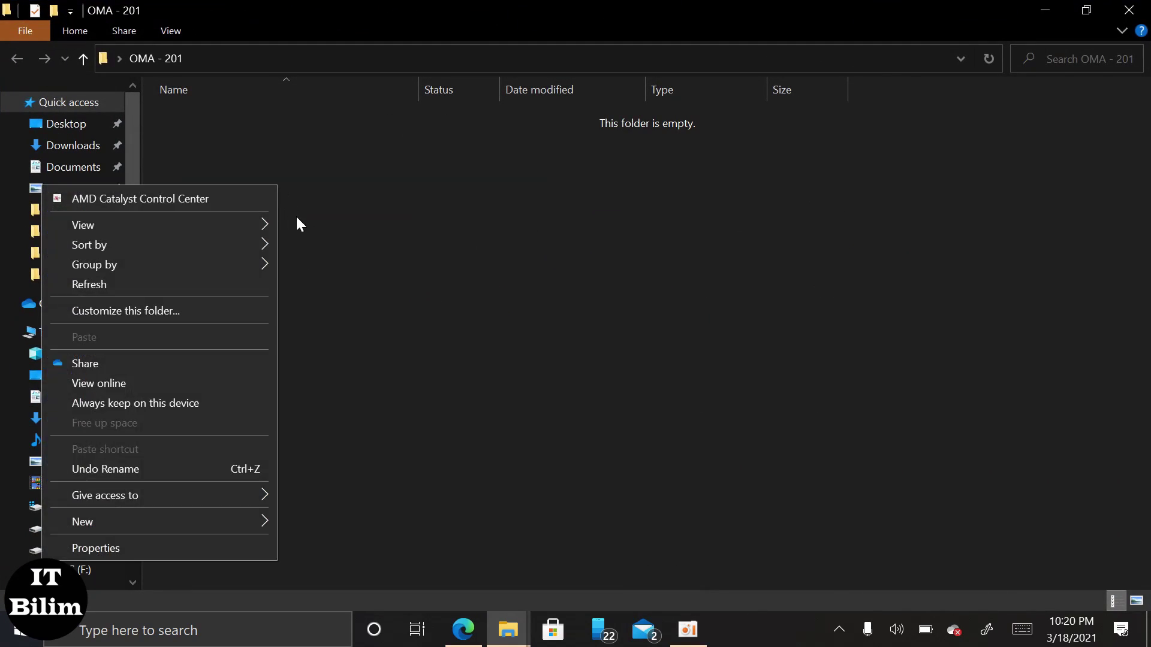
{"action": "mouse_move", "coordinate": [199, 522]}
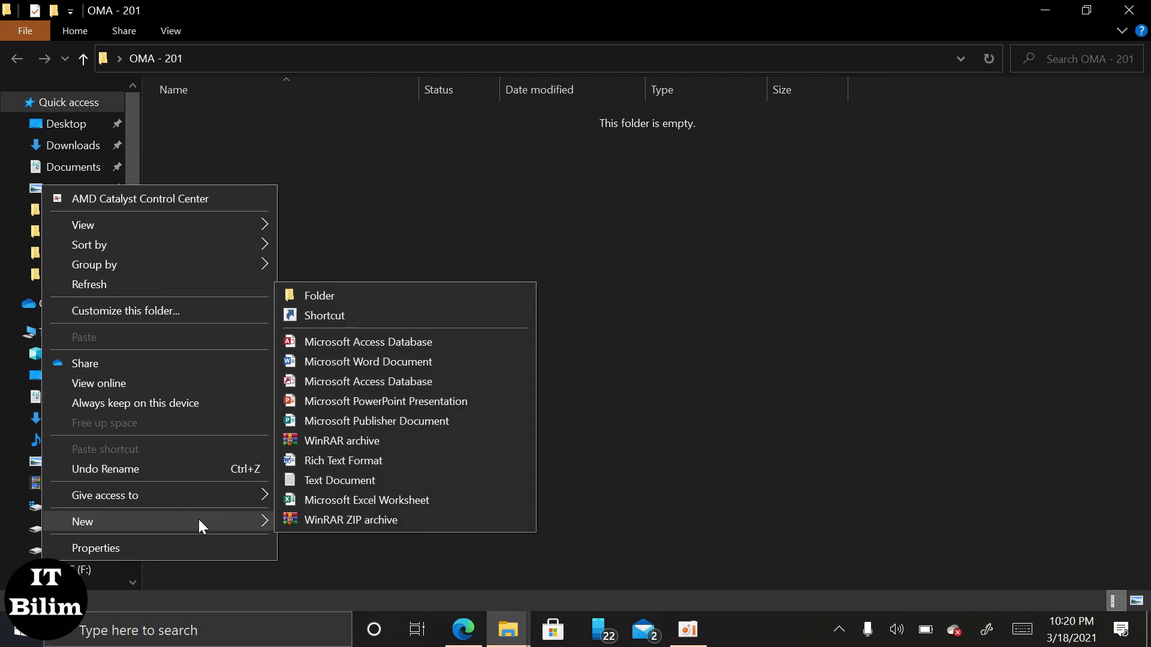
{"action": "left_click", "coordinate": [368, 300]}
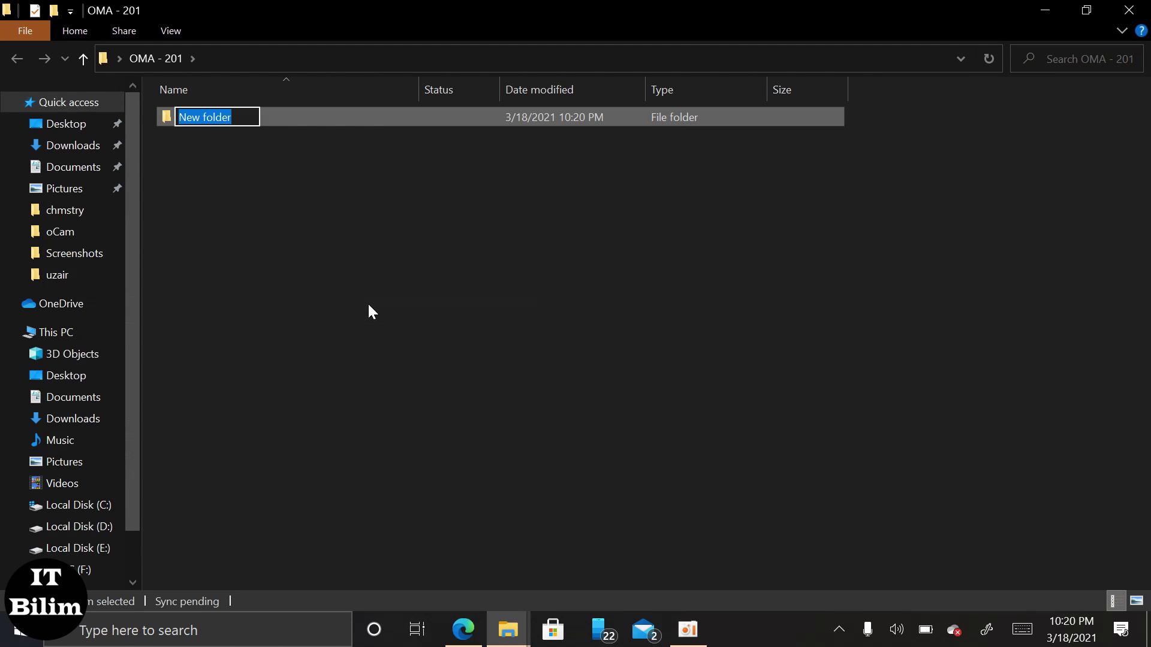
{"action": "type", "text": "ICT"}
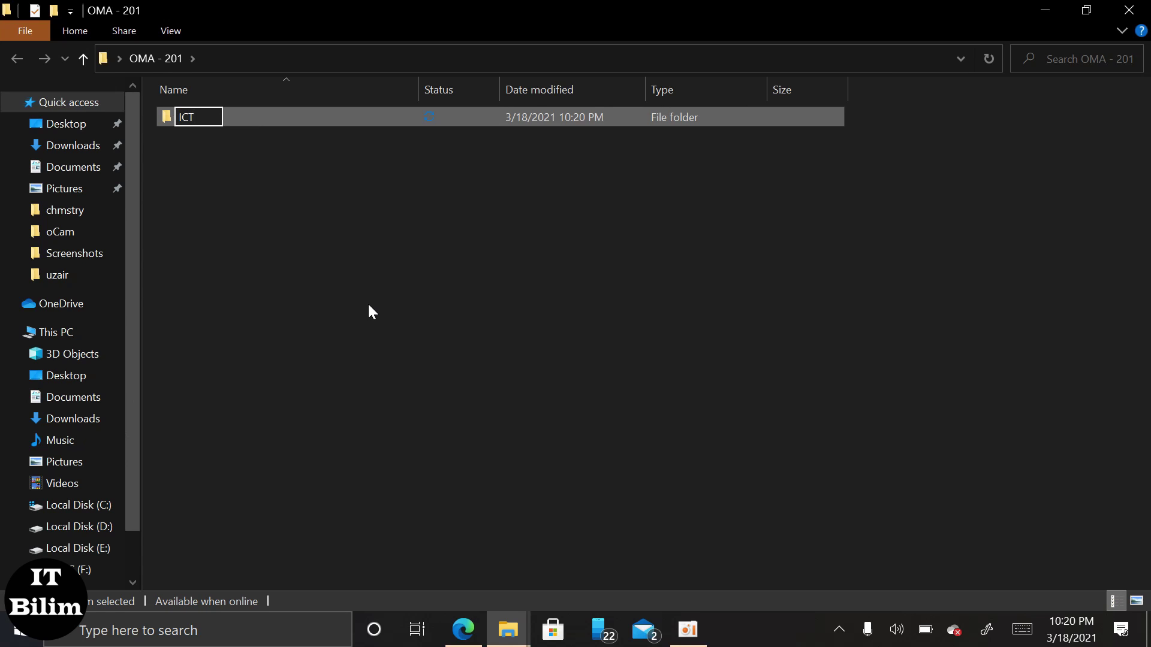
{"action": "key", "text": "Return"}
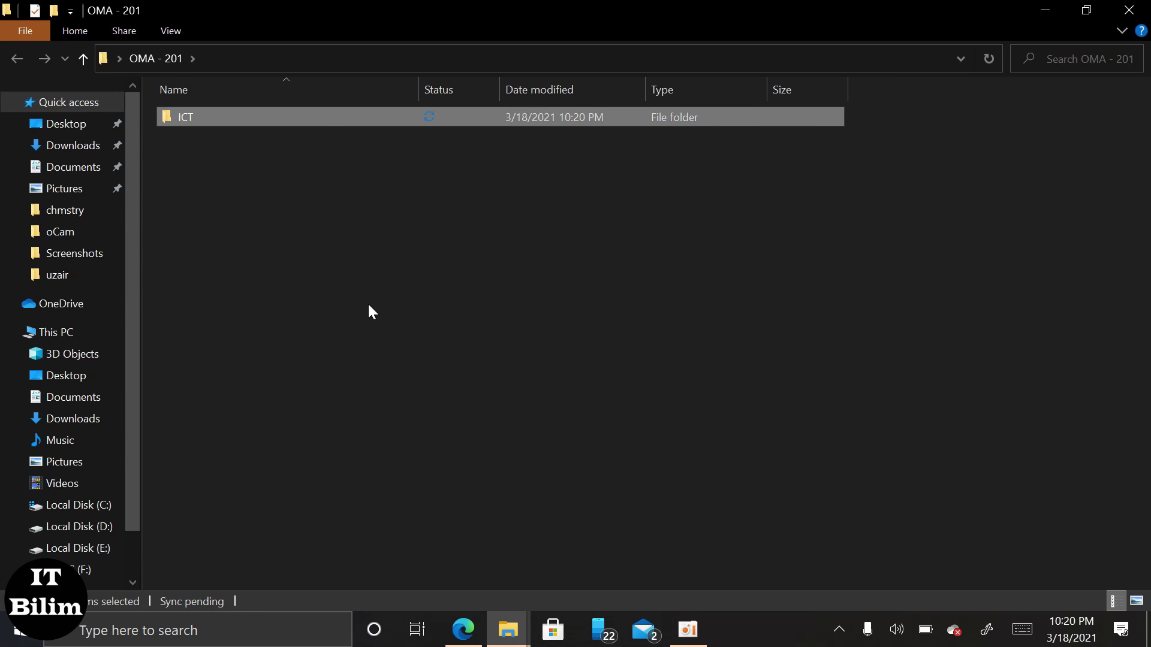
Add 'History' and 'Mathematics' subfolders to OMA - 201.
{"action": "right_click", "coordinate": [369, 304]}
{"action": "mouse_move", "coordinate": [254, 569]}
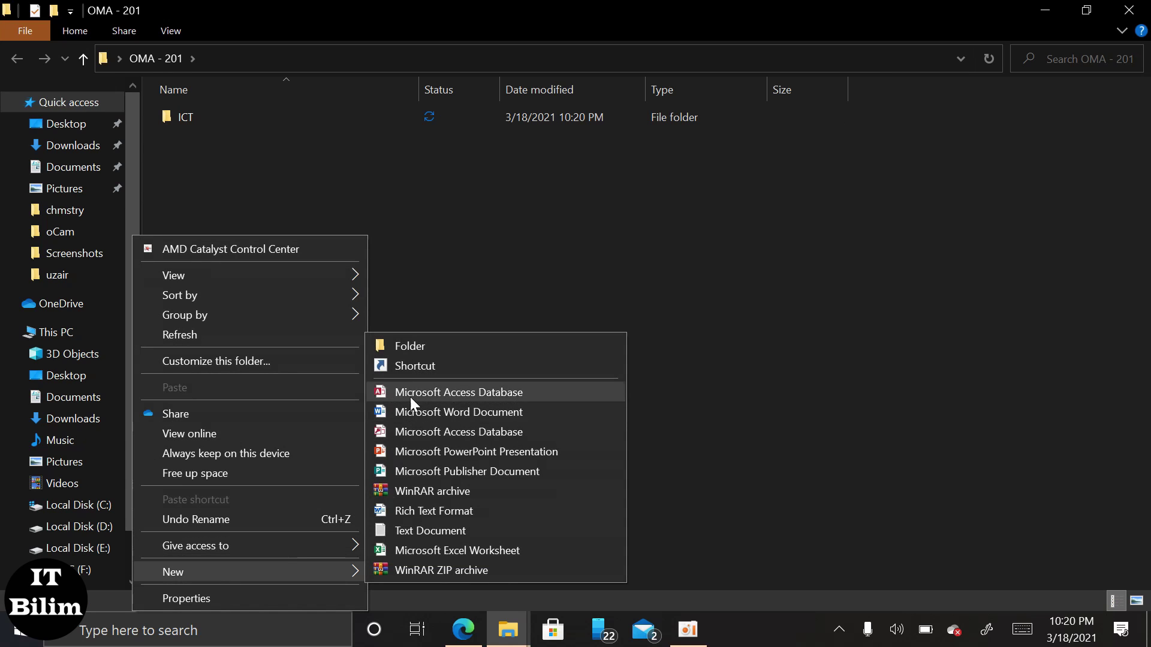
{"action": "left_click", "coordinate": [415, 347]}
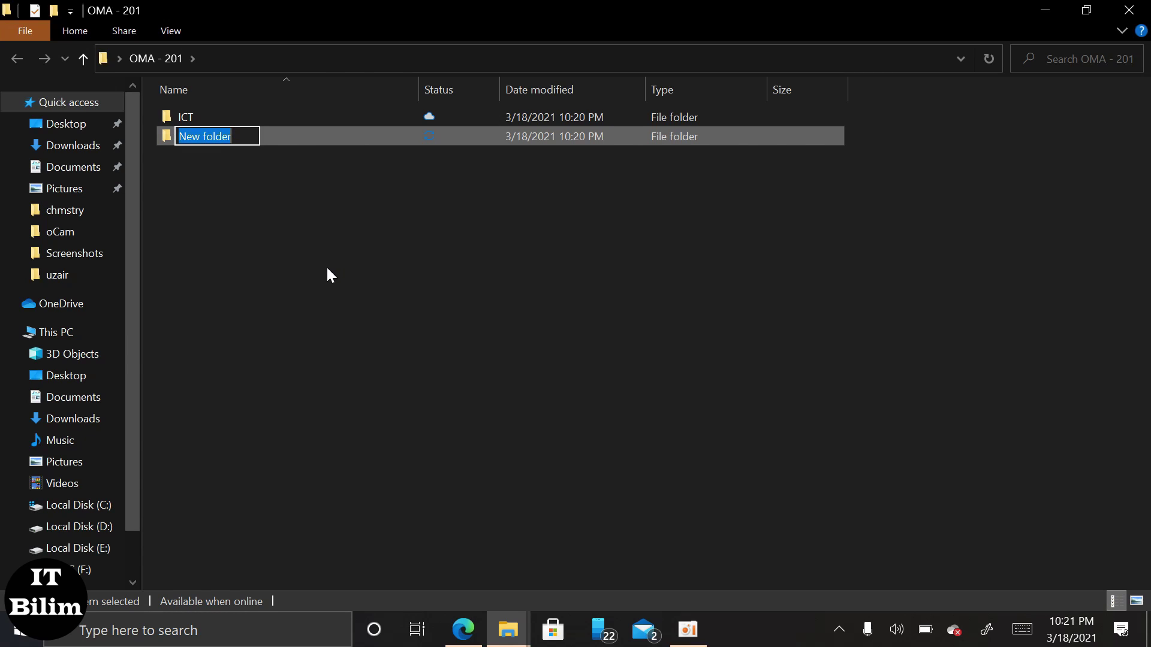
{"action": "type", "text": "H"}
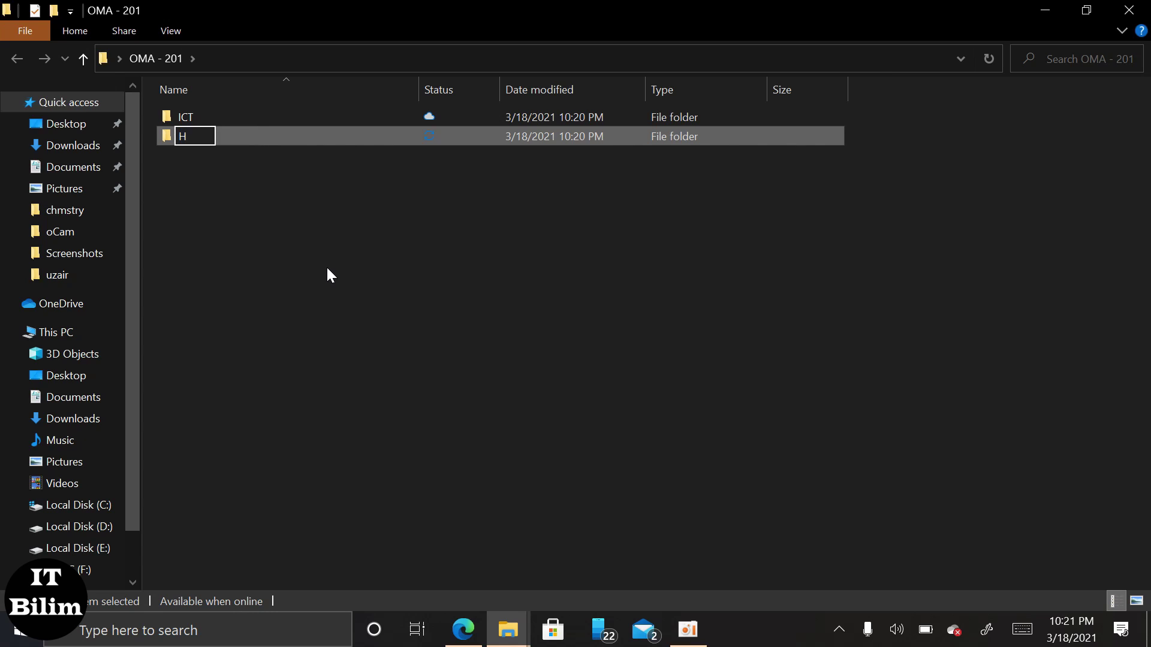
{"action": "type", "text": "istory"}
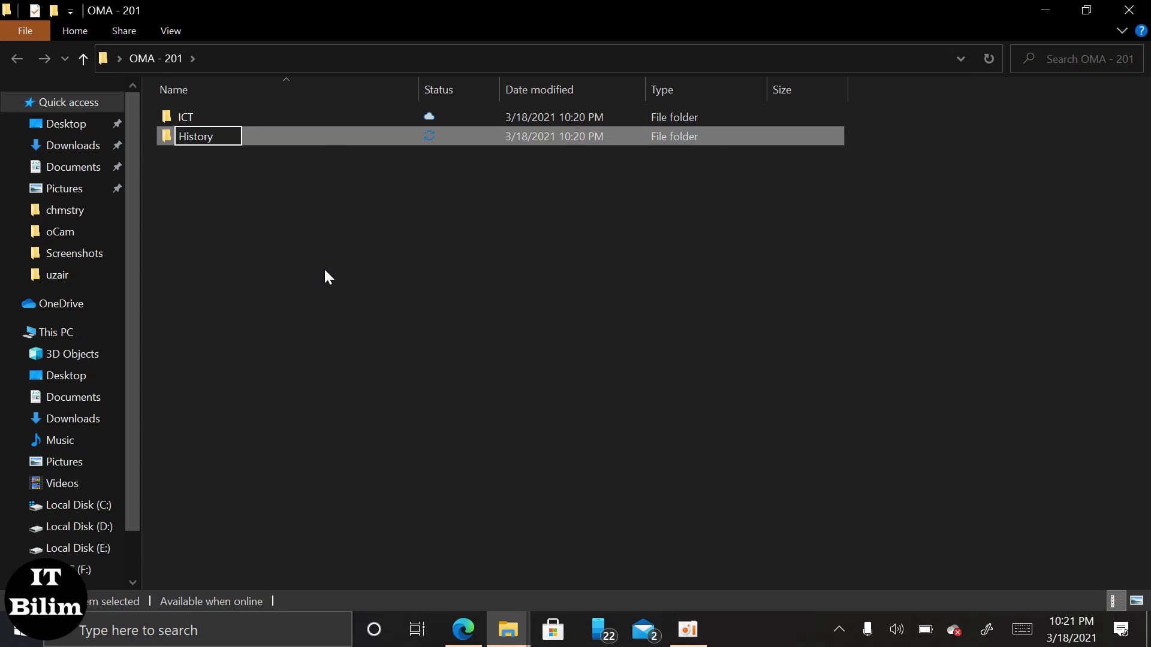
{"action": "left_click", "coordinate": [327, 269]}
{"action": "right_click", "coordinate": [330, 270]}
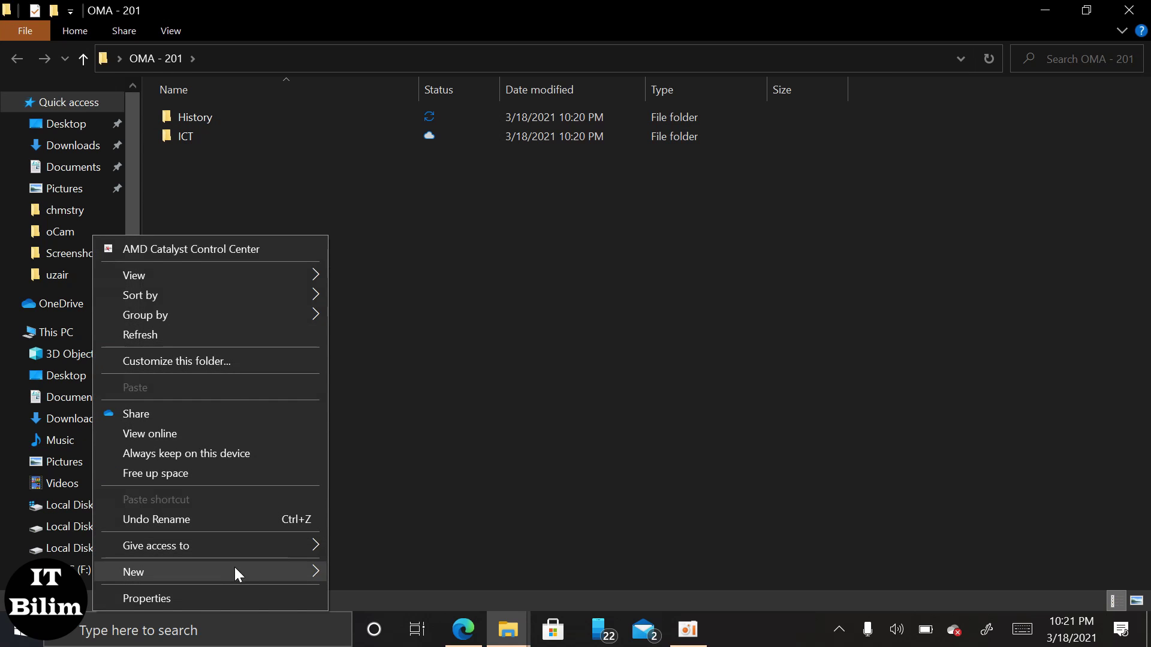
{"action": "mouse_move", "coordinate": [235, 570]}
{"action": "left_click", "coordinate": [418, 345]}
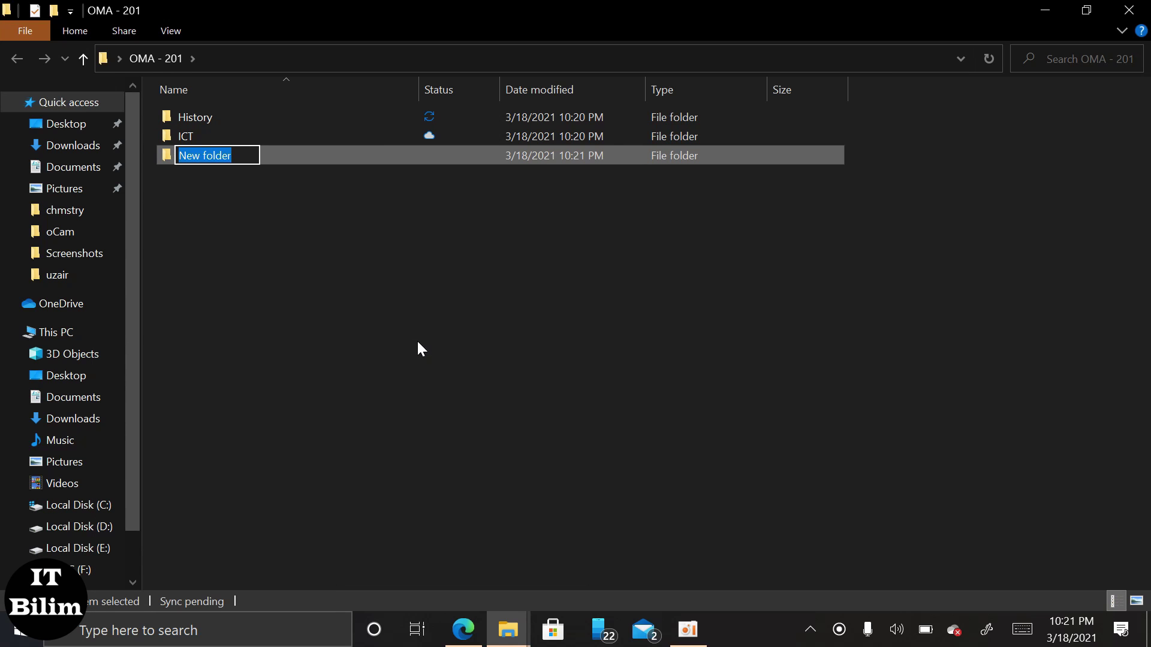
{"action": "type", "text": "Mat"}
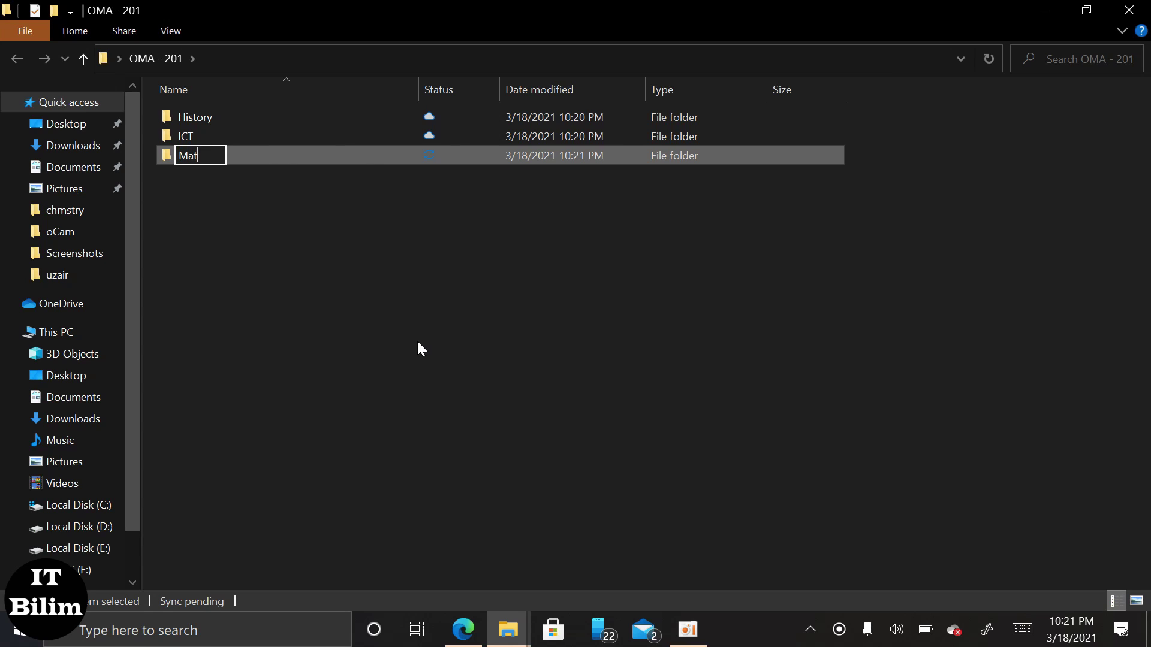
{"action": "type", "text": "hema"}
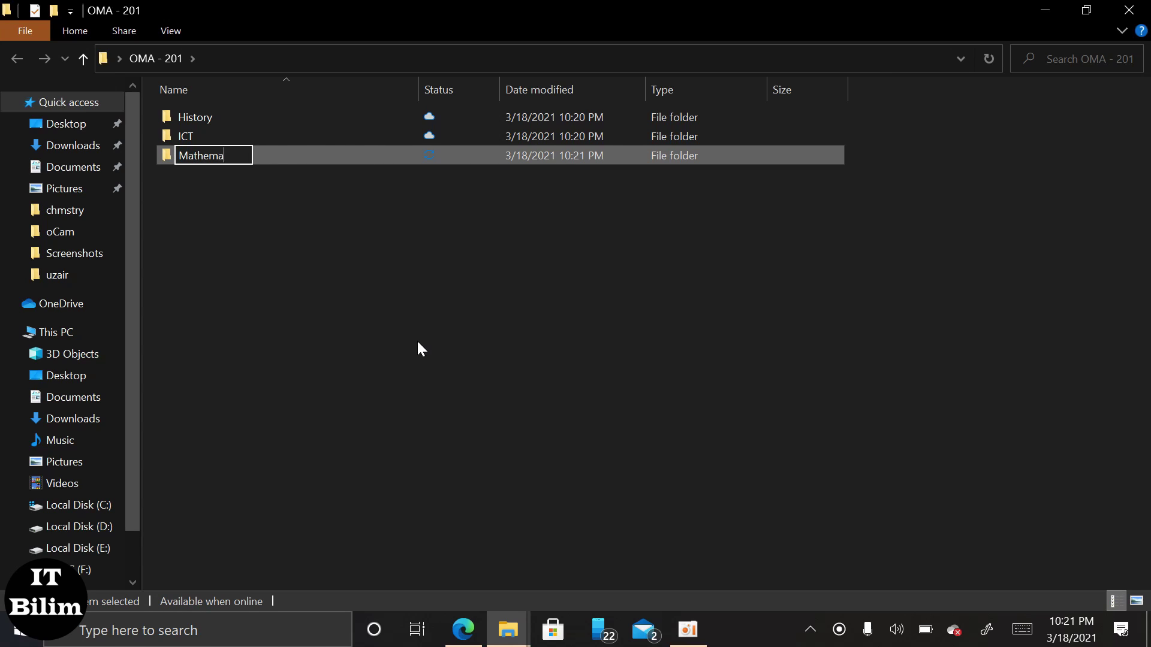
{"action": "type", "text": "tics"}
{"action": "key", "text": "Return"}
Add 'Psychology' and 'english' subfolders to OMA - 201.
{"action": "right_click", "coordinate": [420, 340]}
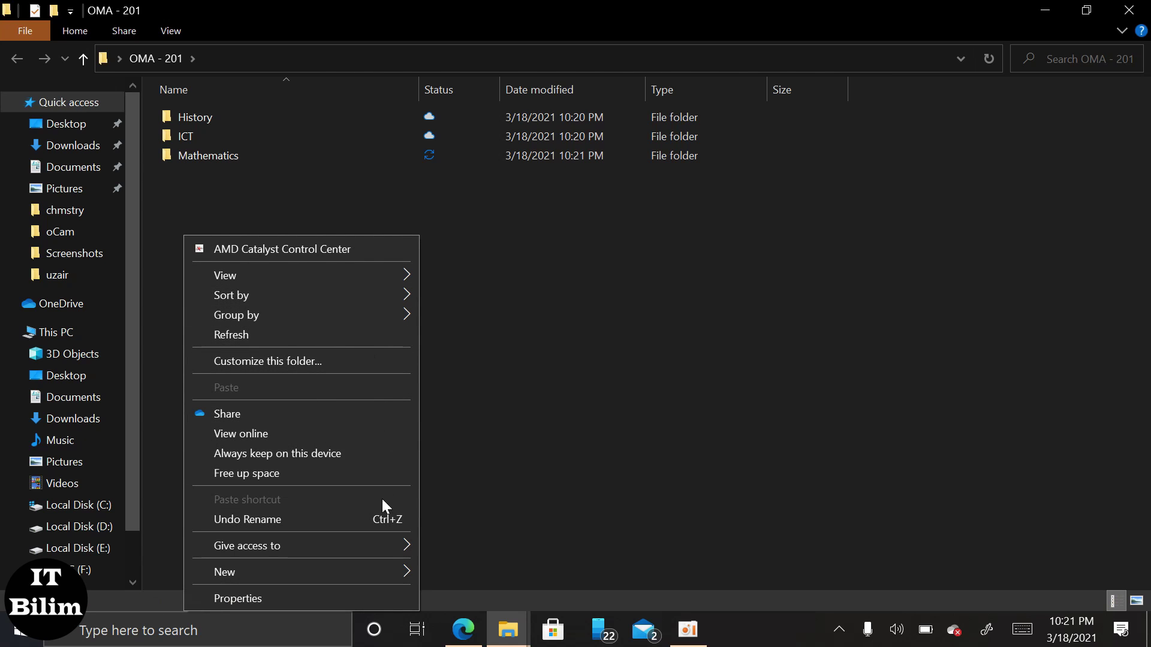
{"action": "mouse_move", "coordinate": [372, 573]}
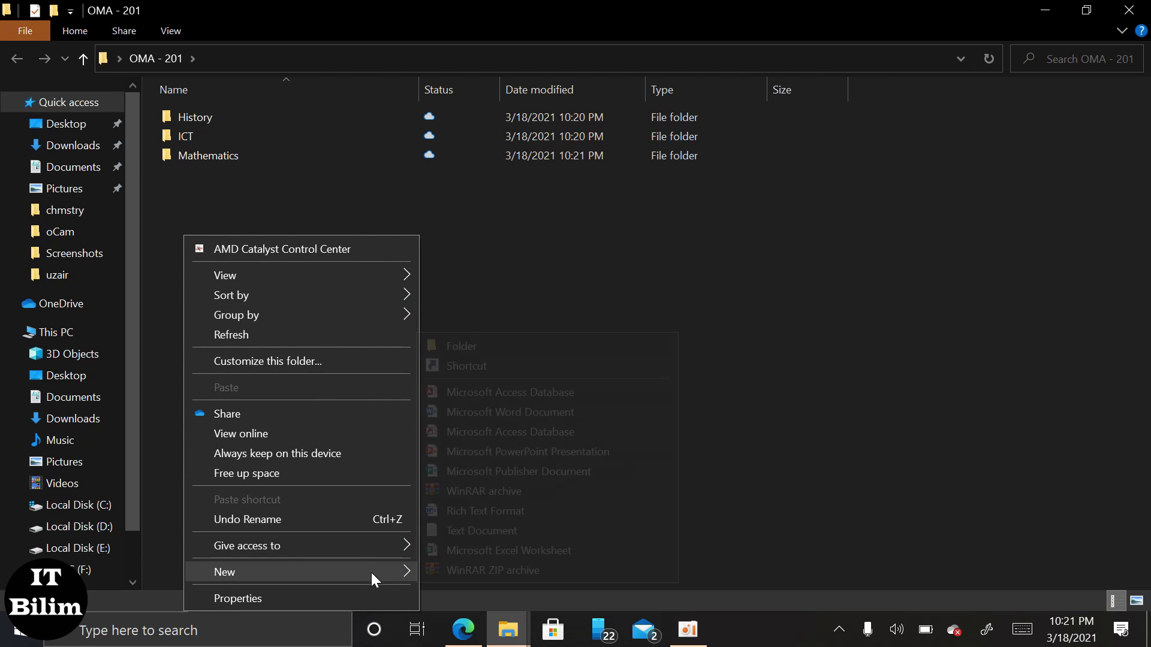
{"action": "left_click", "coordinate": [504, 340]}
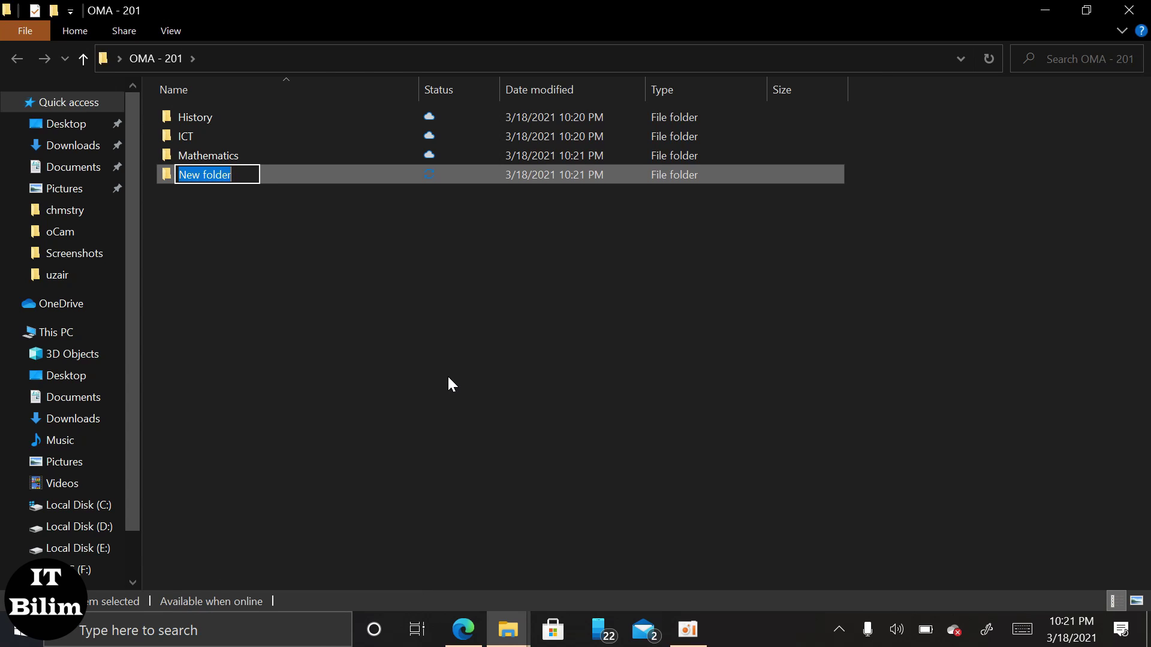
{"action": "type", "text": "Psyc"}
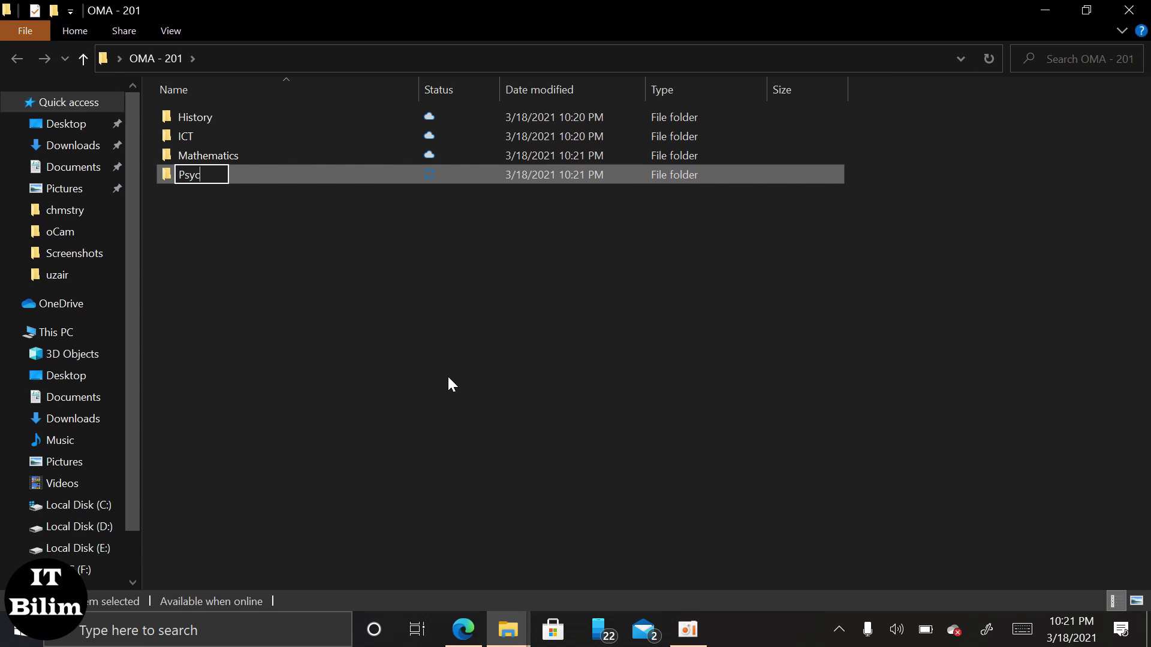
{"action": "type", "text": "hology"}
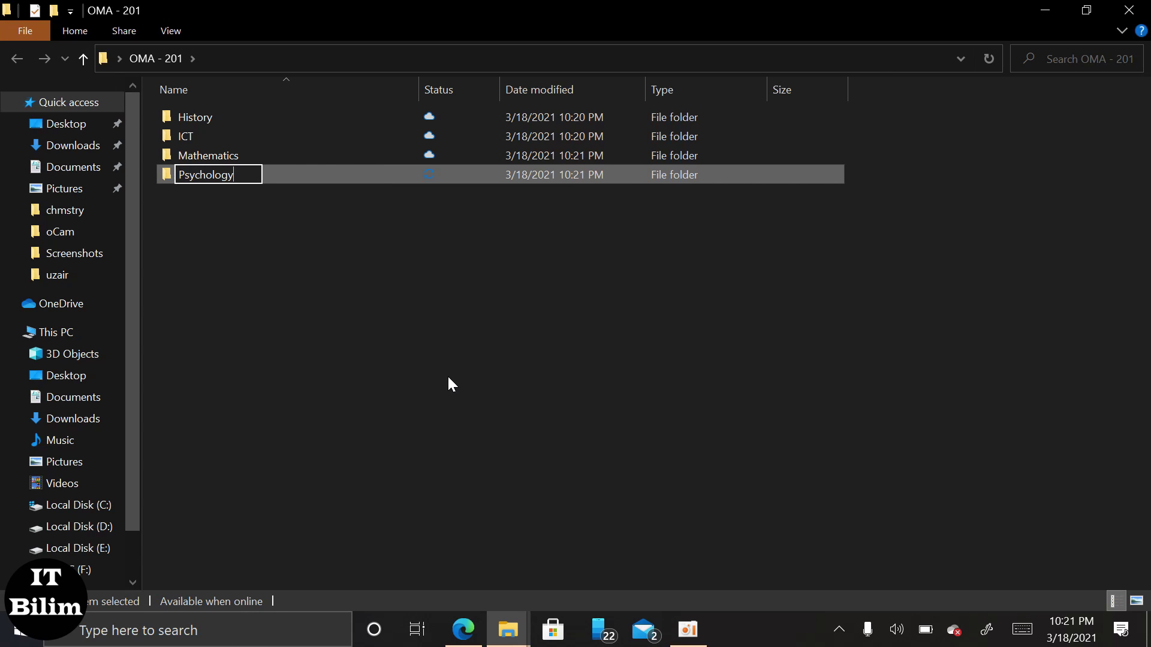
{"action": "key", "text": "Return"}
{"action": "right_click", "coordinate": [447, 378]}
{"action": "mouse_move", "coordinate": [278, 324]}
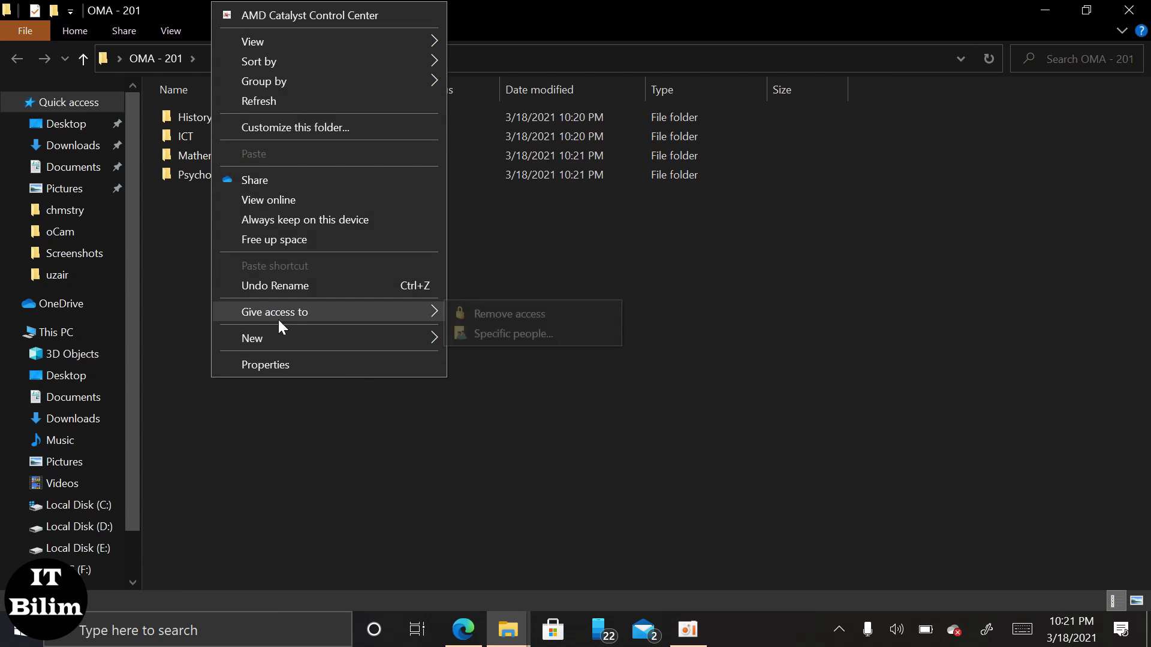
{"action": "mouse_move", "coordinate": [352, 339]}
{"action": "left_click", "coordinate": [469, 334]}
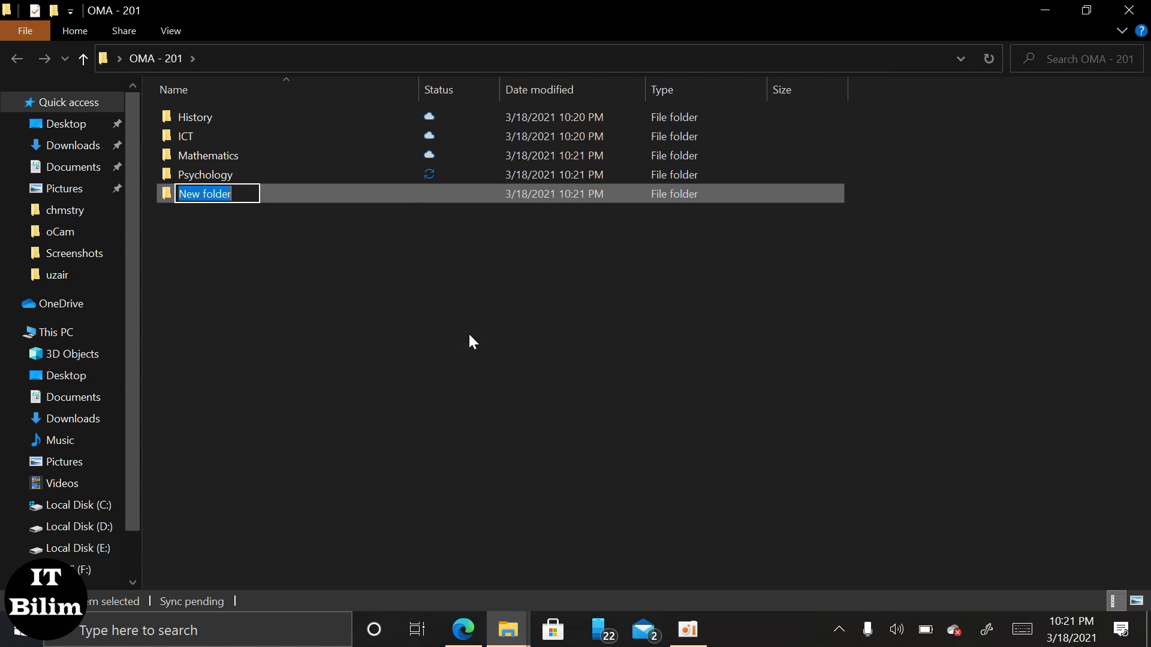
{"action": "type", "text": "en"}
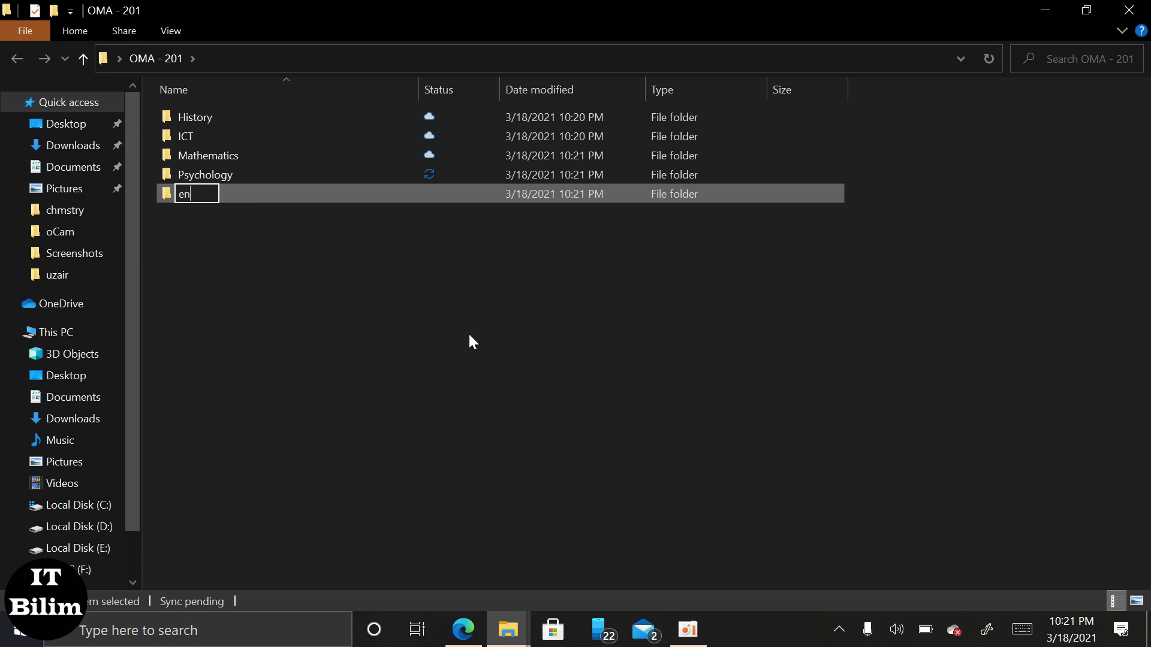
{"action": "type", "text": "glish"}
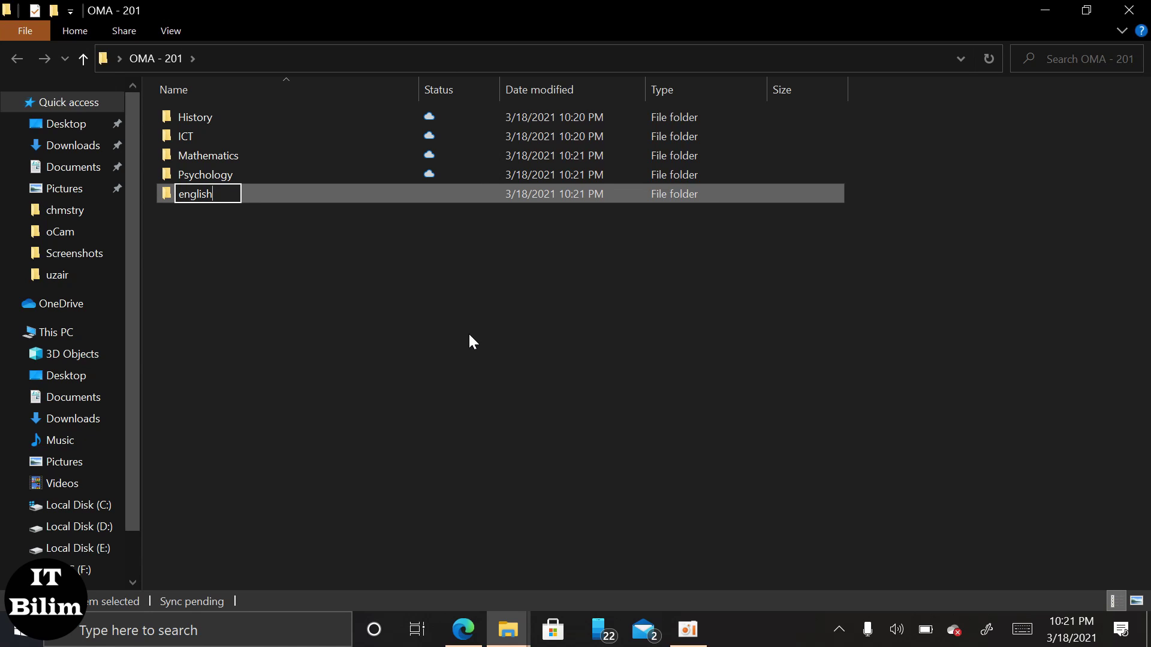
{"action": "key", "text": "Return"}
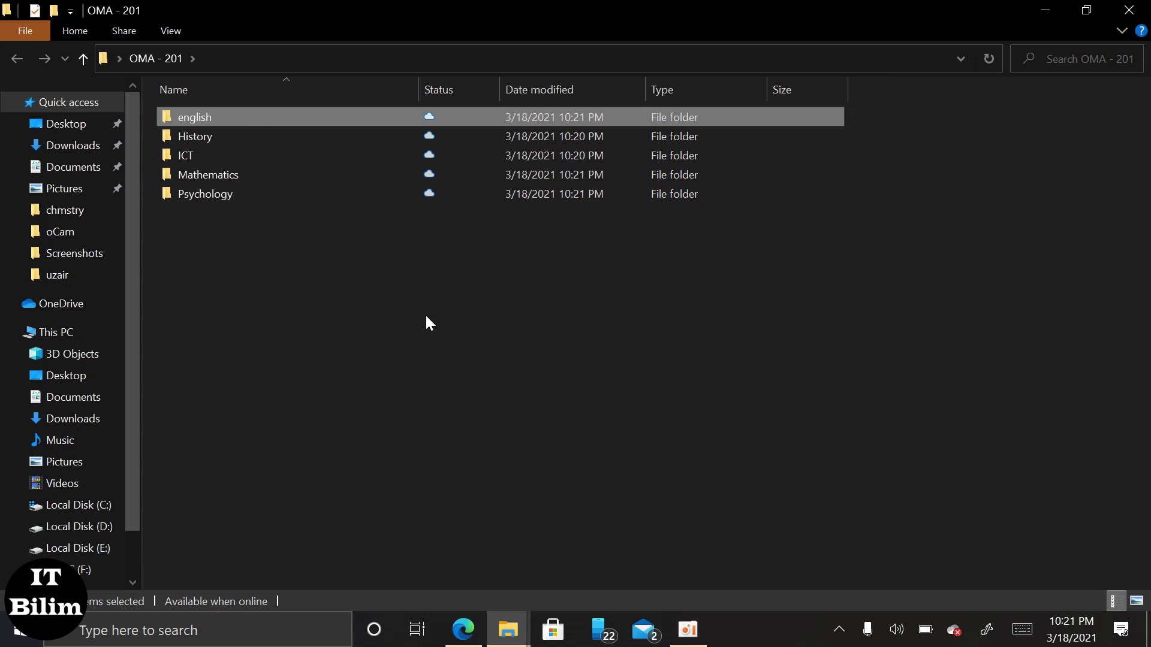
Open the english folder and add a new folder inside it, keeping the default name.
{"action": "double_click", "coordinate": [272, 118]}
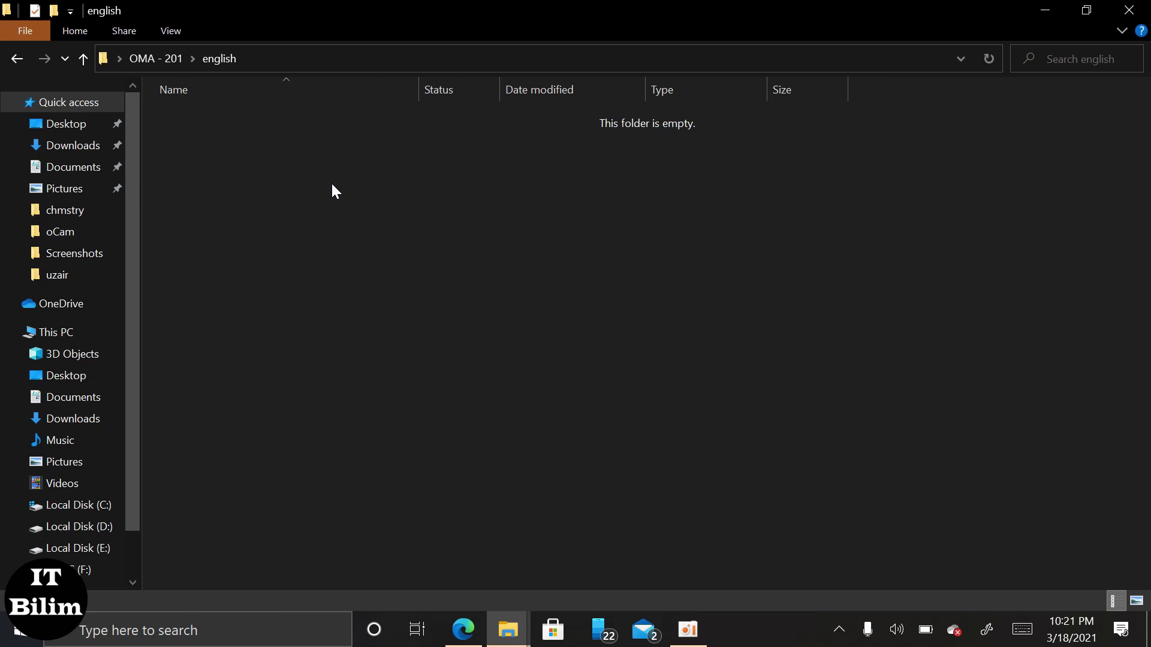
{"action": "right_click", "coordinate": [342, 198]}
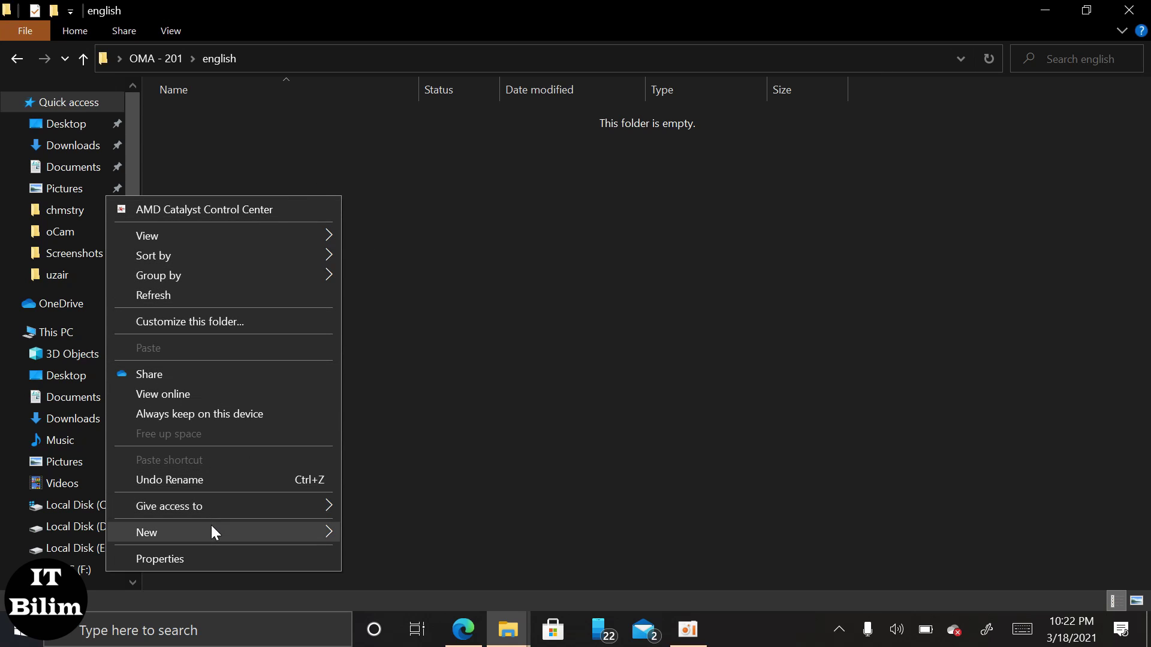
{"action": "mouse_move", "coordinate": [211, 525]}
{"action": "left_click", "coordinate": [389, 307]}
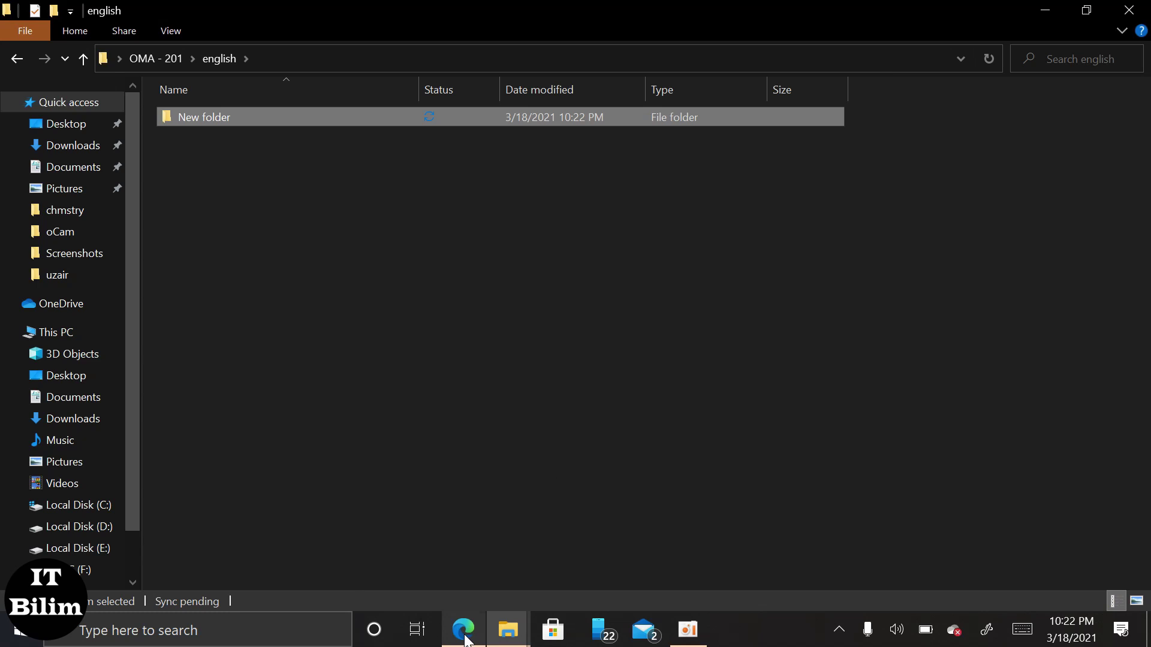
Bring LABORATORY 2.pdf forward and scroll to the semester 1 text-document instruction.
{"action": "left_click", "coordinate": [465, 632]}
{"action": "scroll", "coordinate": [439, 347], "scroll_direction": "down", "scroll_amount": 4}
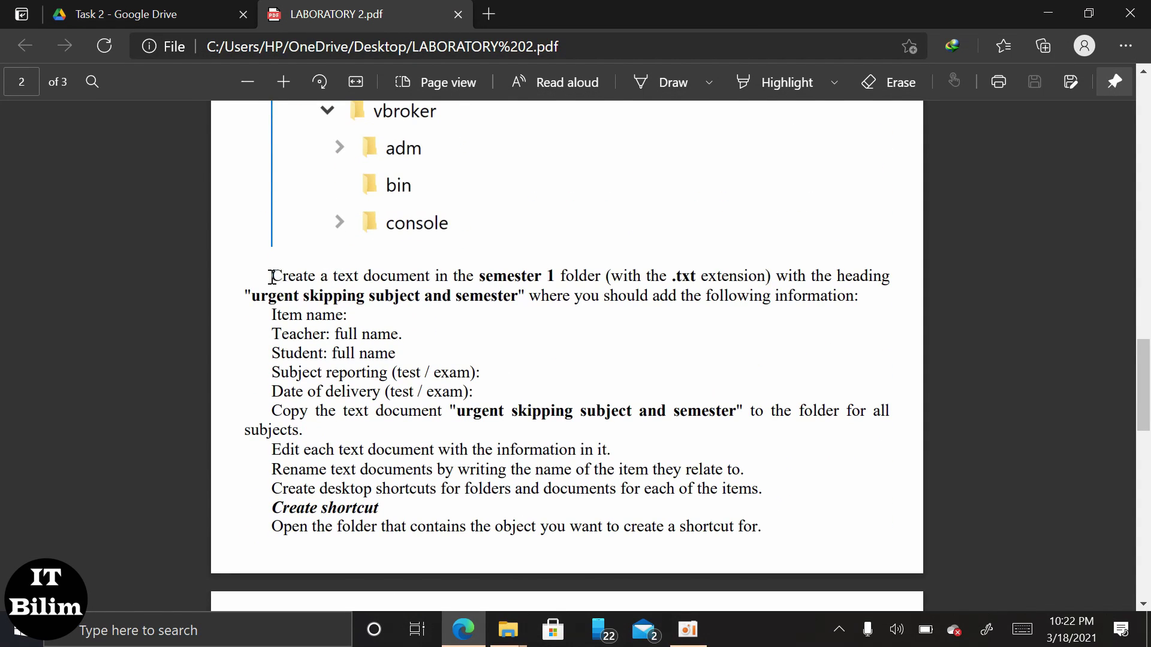
{"action": "left_click_drag", "start_coordinate": [269, 278], "coordinate": [652, 273]}
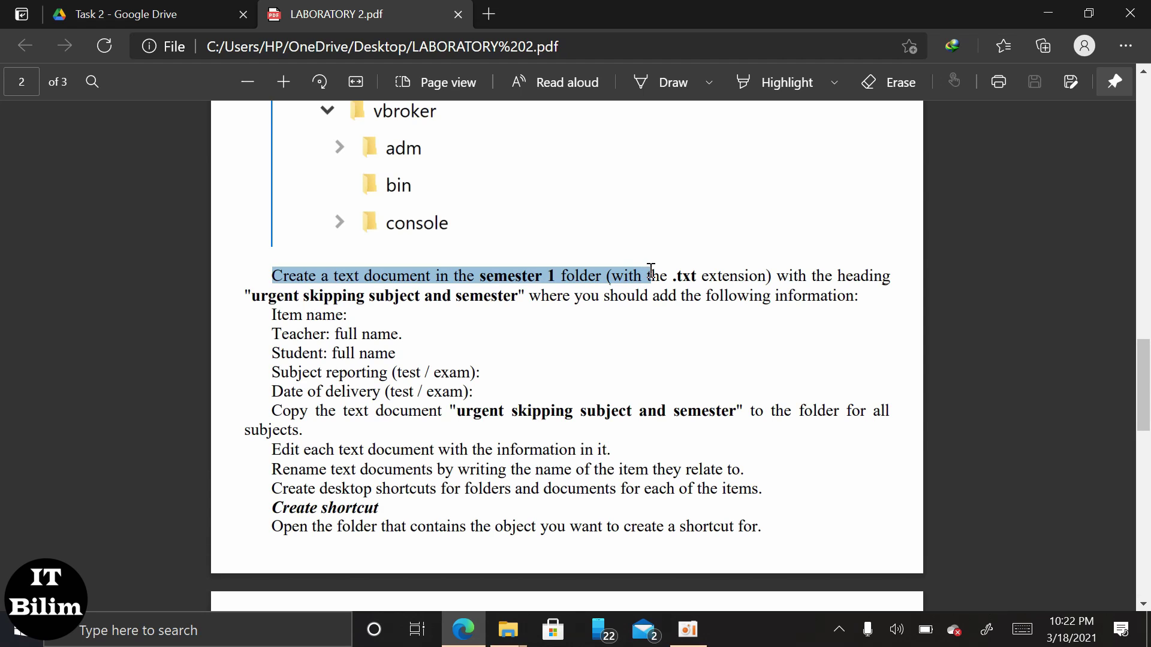
{"action": "left_click", "coordinate": [770, 312]}
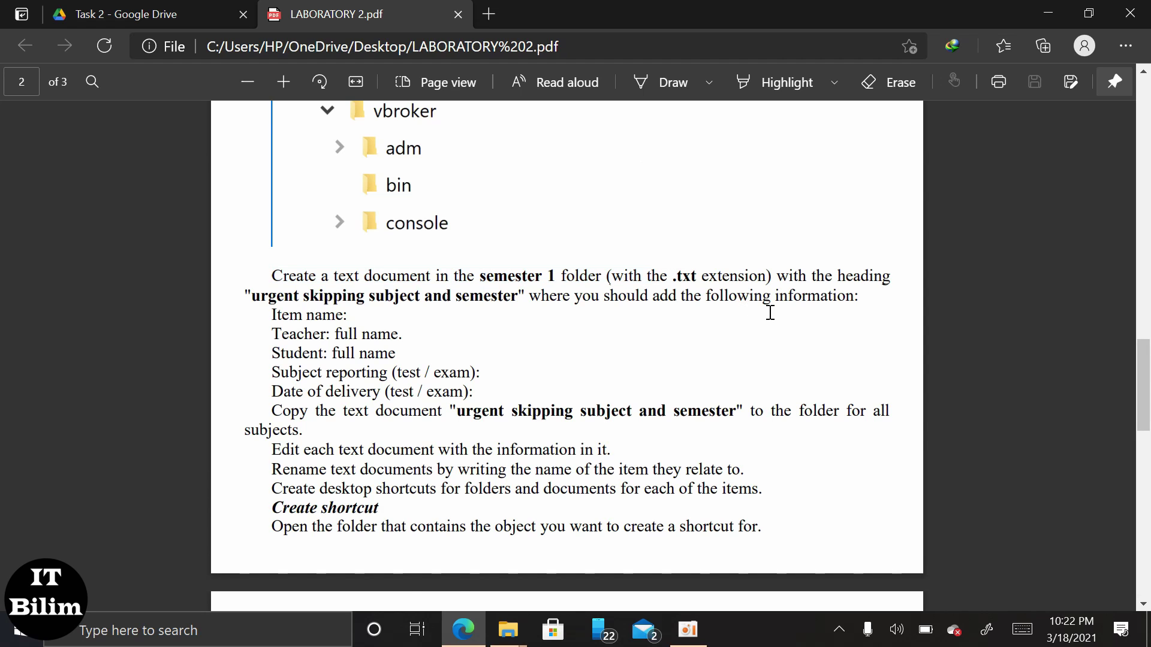
Rename the new folder inside english to 'Semester 1'.
{"action": "left_click", "coordinate": [1031, 10]}
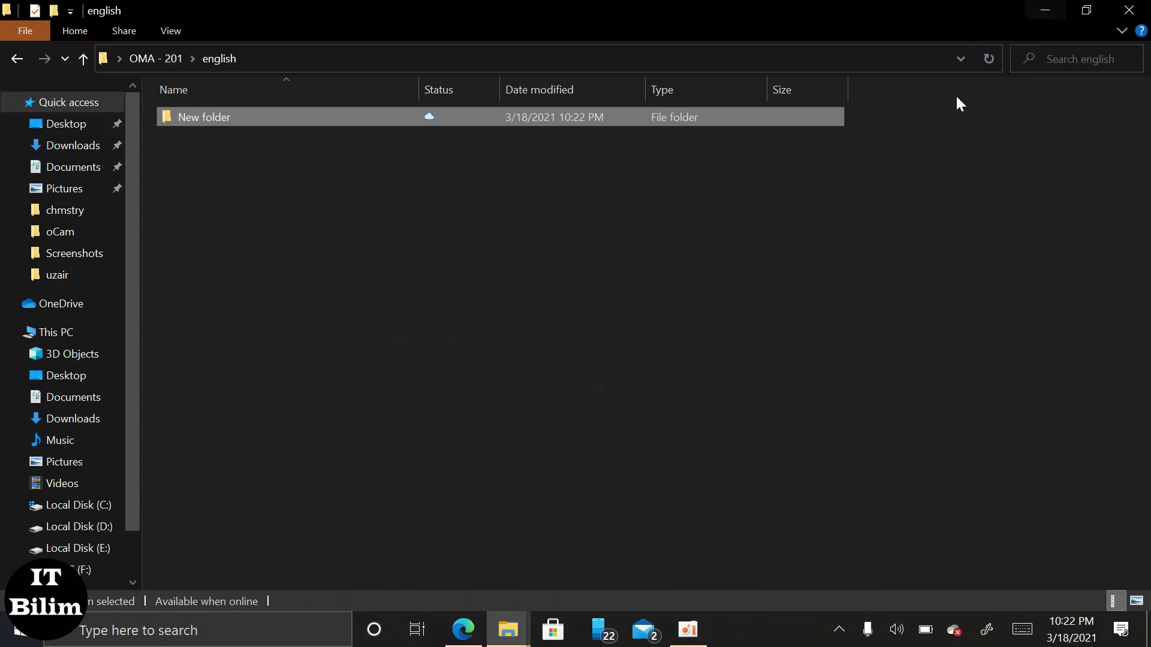
{"action": "right_click", "coordinate": [336, 117]}
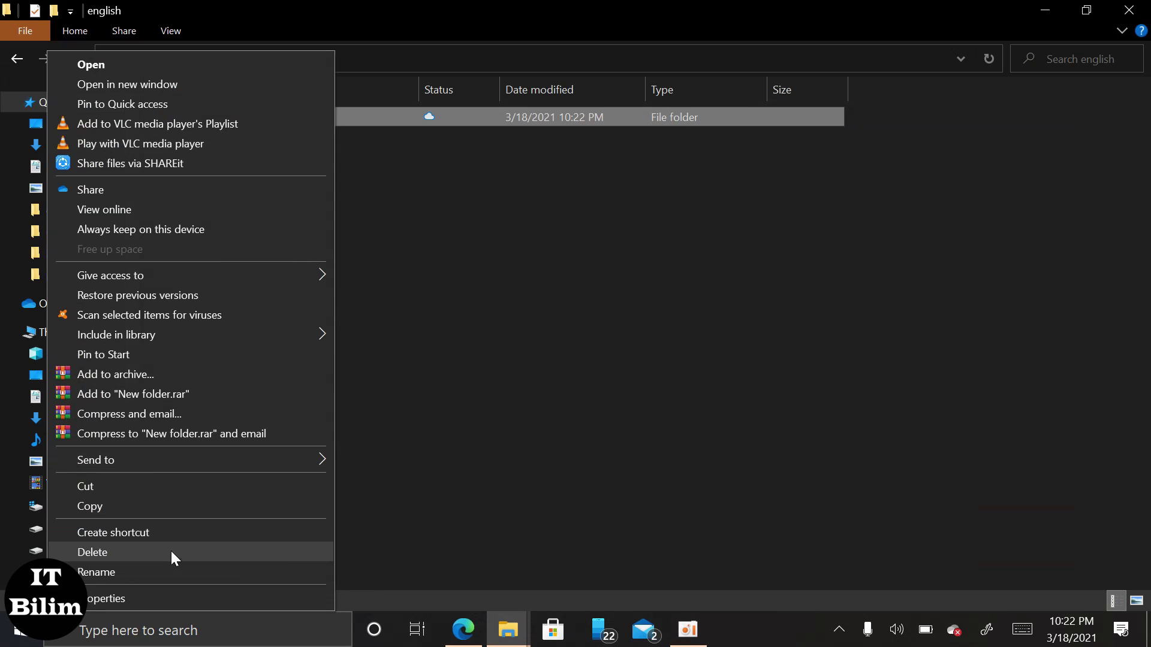
{"action": "left_click", "coordinate": [161, 570]}
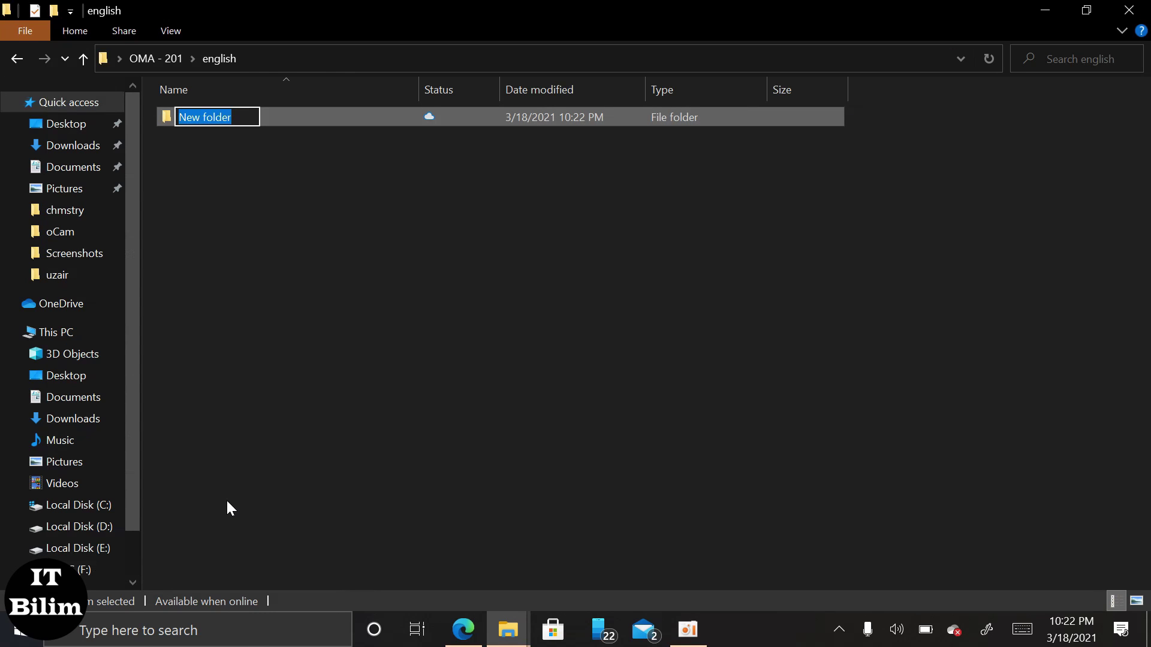
{"action": "type", "text": "Sem"}
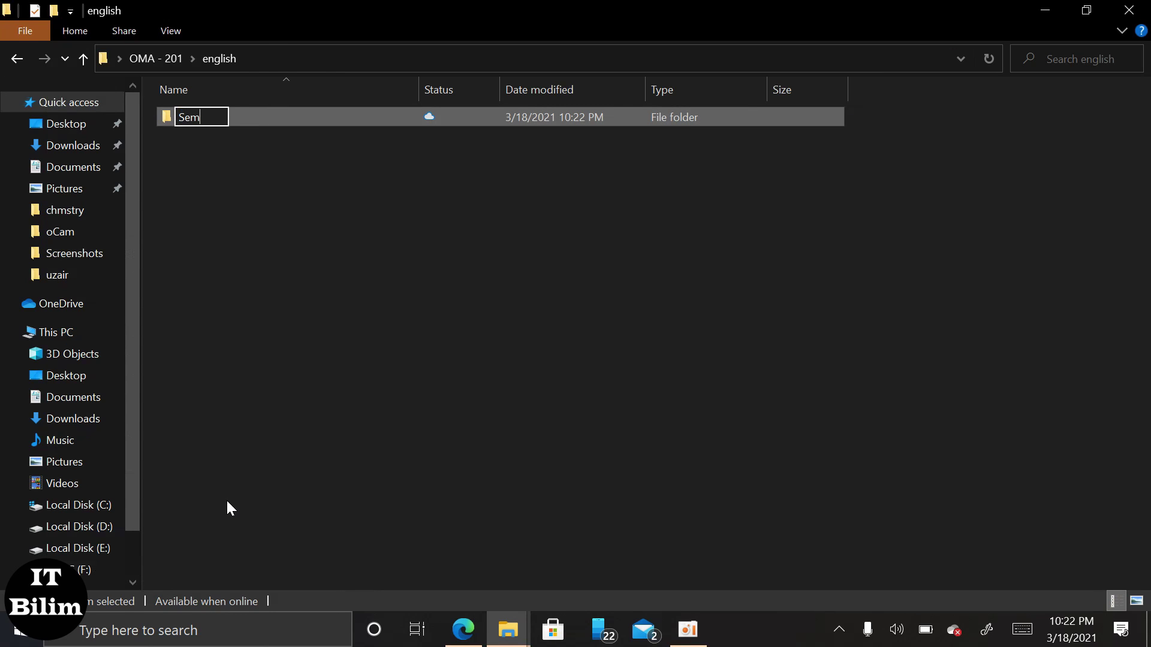
{"action": "type", "text": "ester 1"}
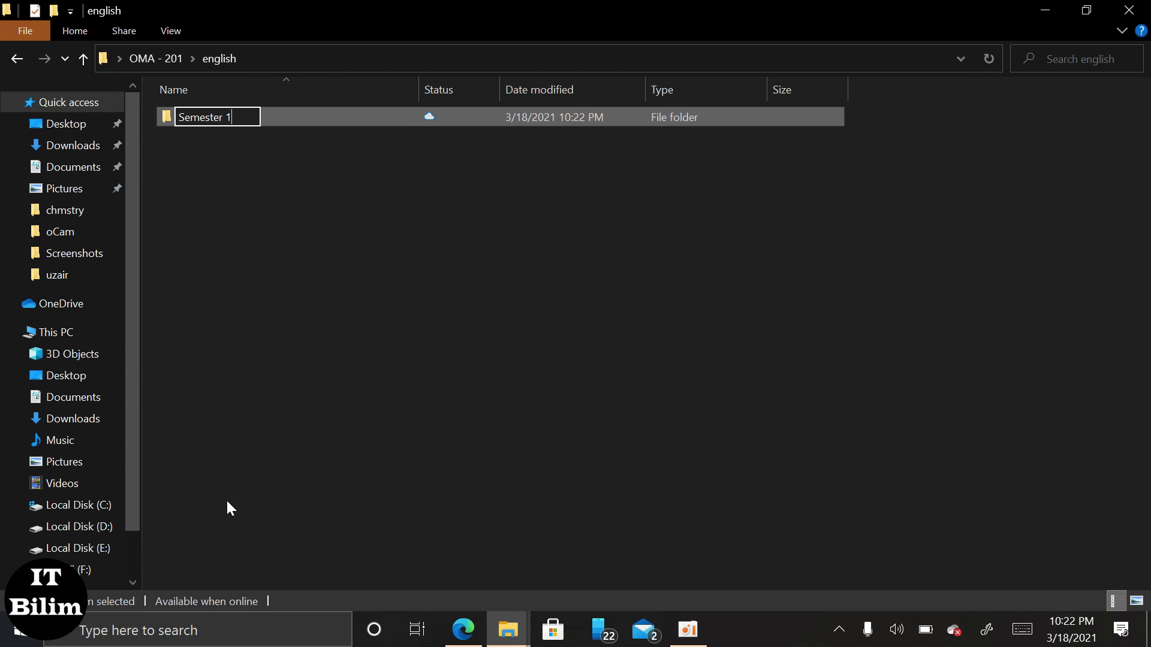
{"action": "left_click", "coordinate": [227, 501]}
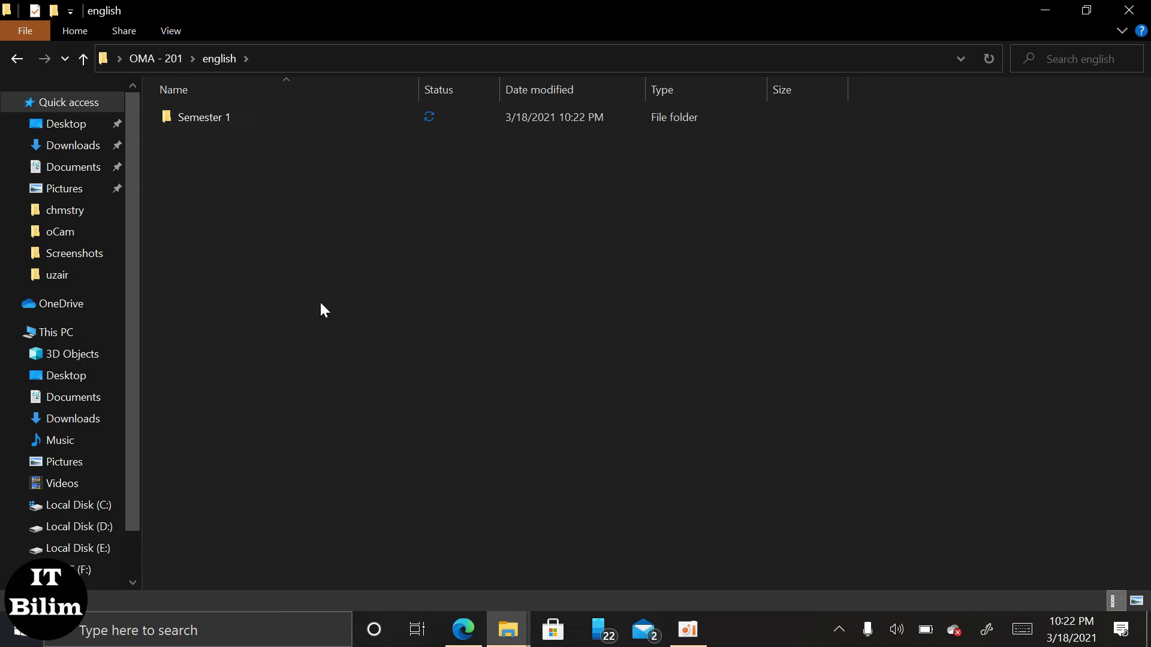
Create a 'Semester 2' folder beside it and select both semester folders.
{"action": "right_click", "coordinate": [320, 304]}
{"action": "mouse_move", "coordinate": [231, 570]}
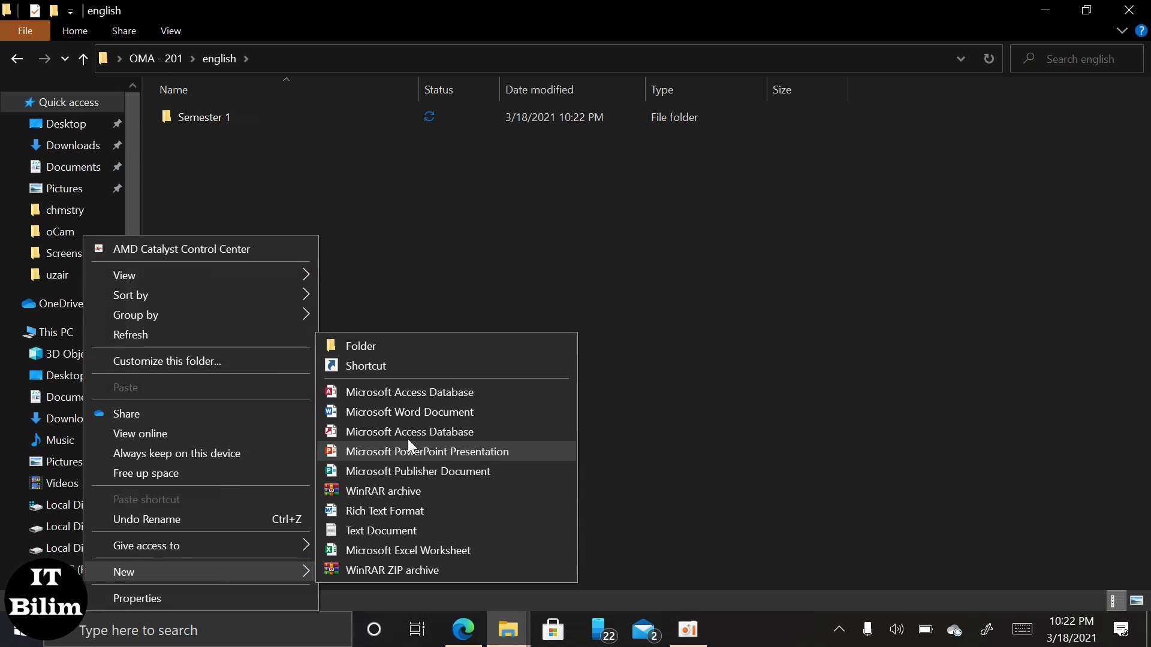
{"action": "left_click", "coordinate": [393, 343]}
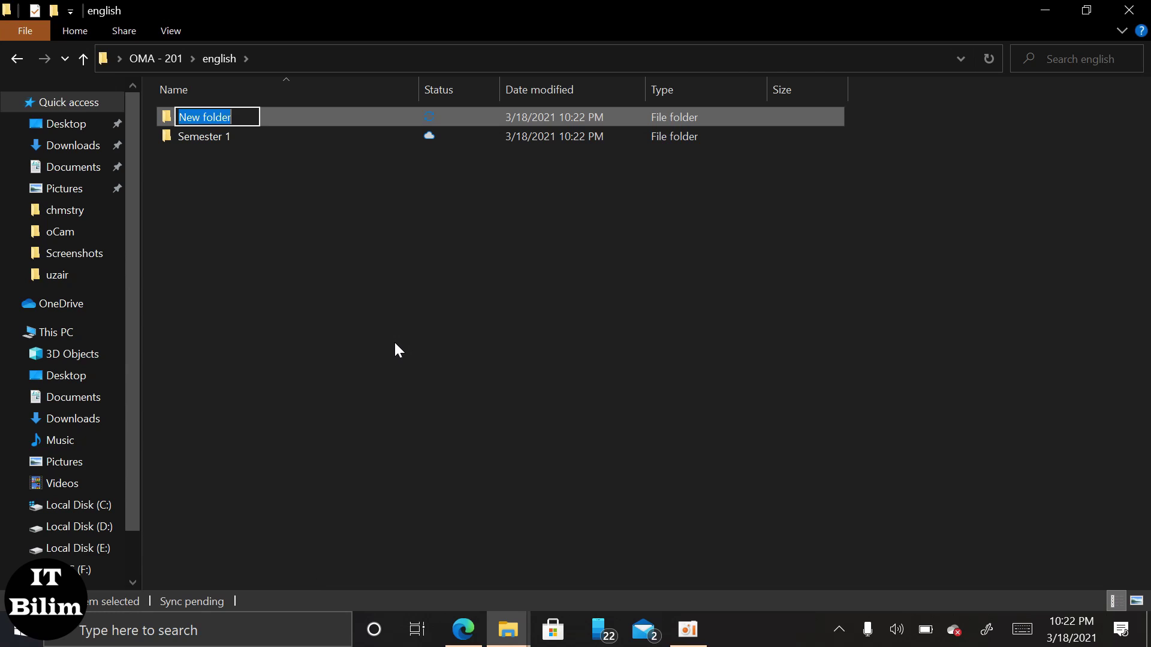
{"action": "type", "text": "Semeste"}
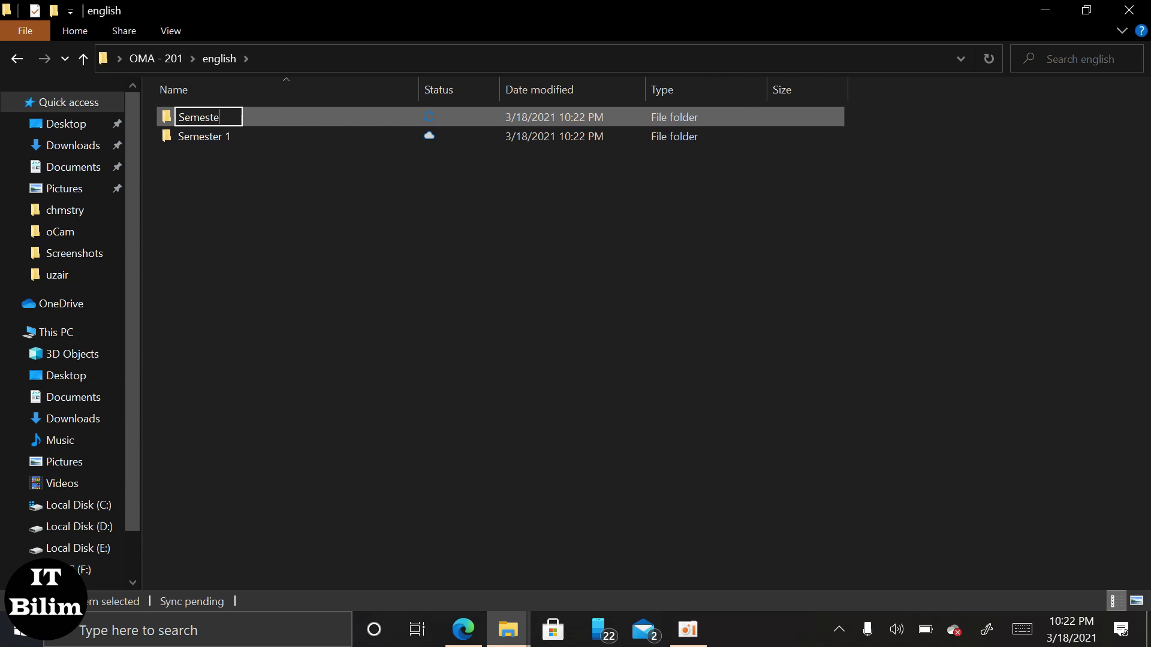
{"action": "type", "text": "r 2"}
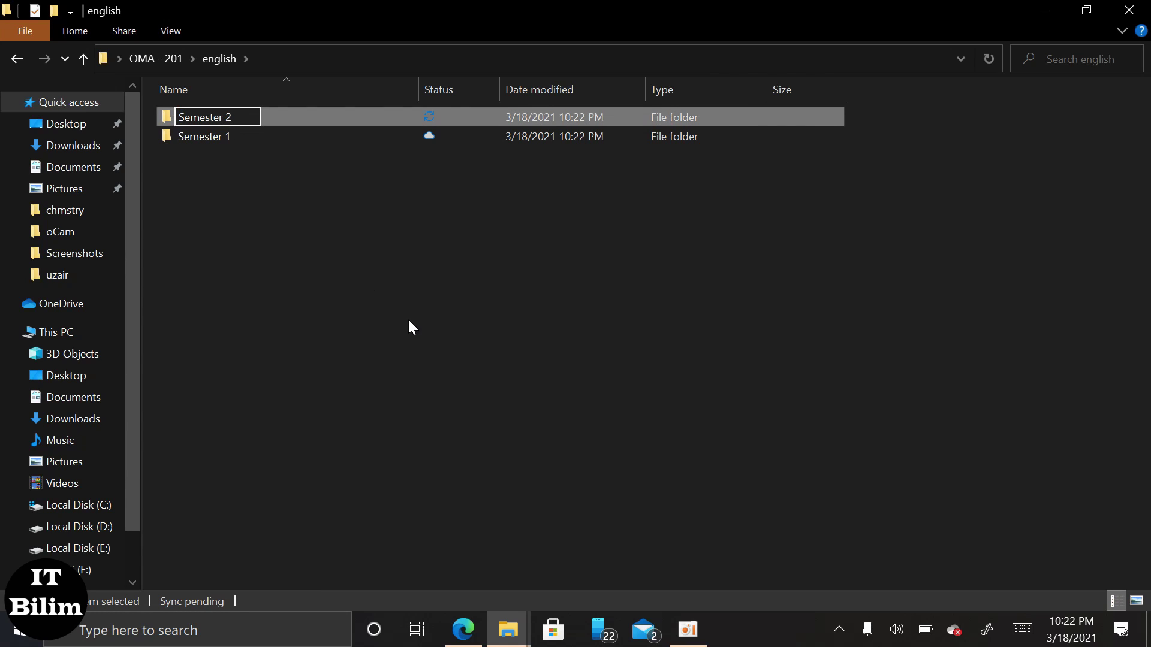
{"action": "left_click", "coordinate": [411, 326]}
{"action": "left_click_drag", "start_coordinate": [229, 196], "coordinate": [239, 108]}
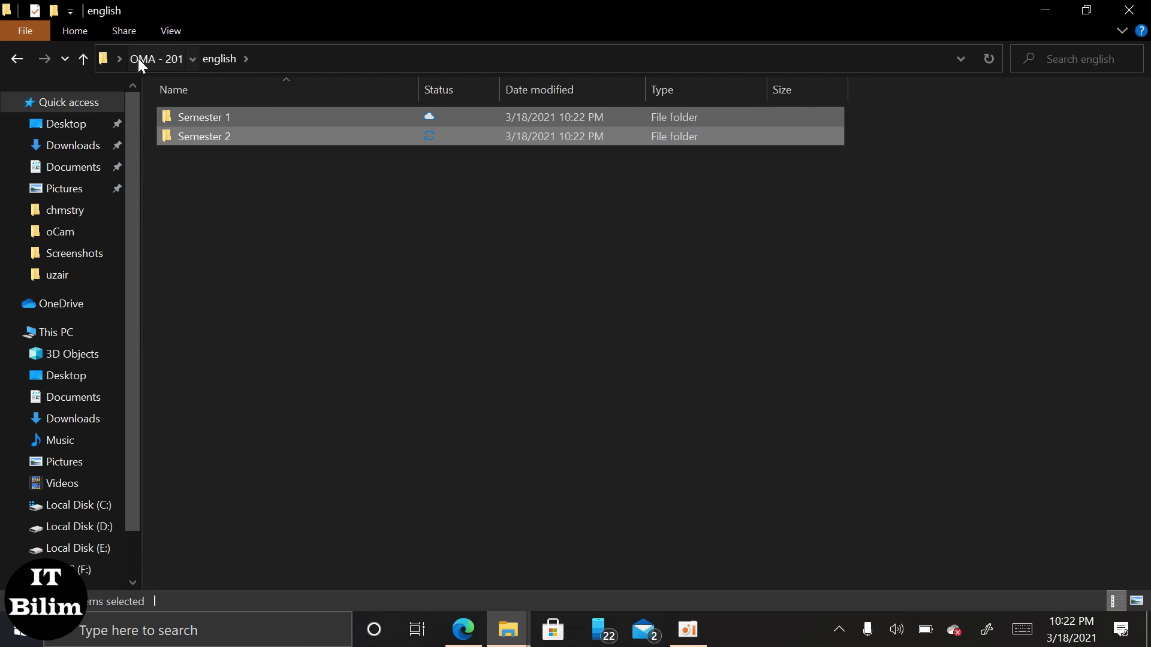
Paste the Semester 1 and Semester 2 folders into History and ICT.
{"action": "key", "text": "alt+Up"}
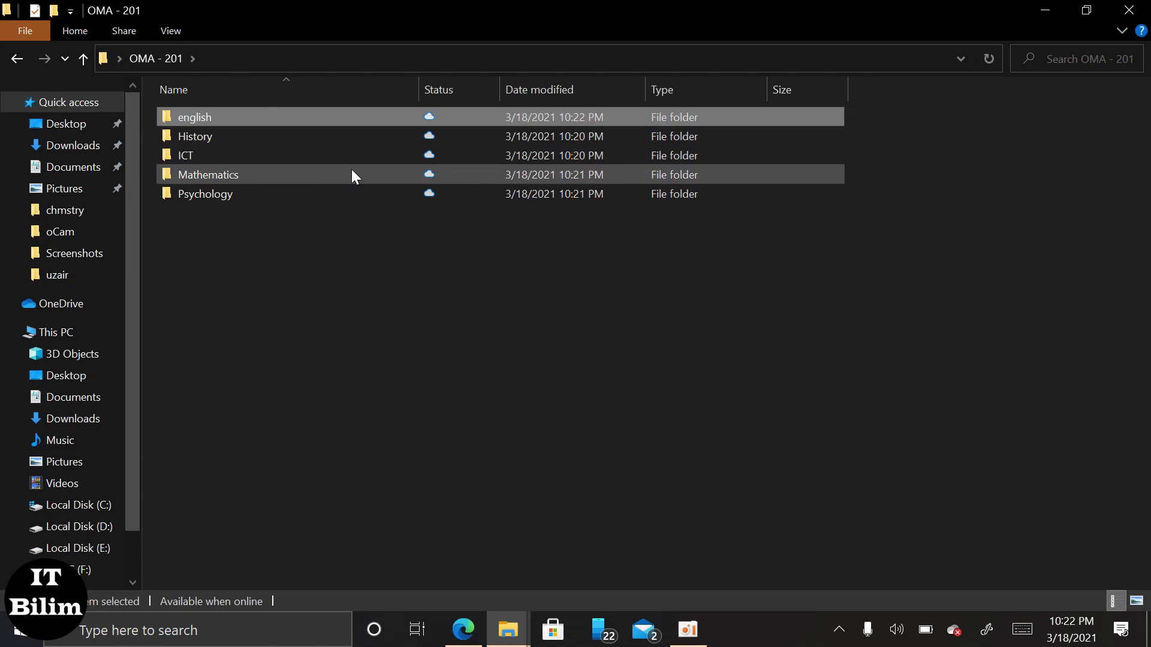
{"action": "double_click", "coordinate": [280, 132]}
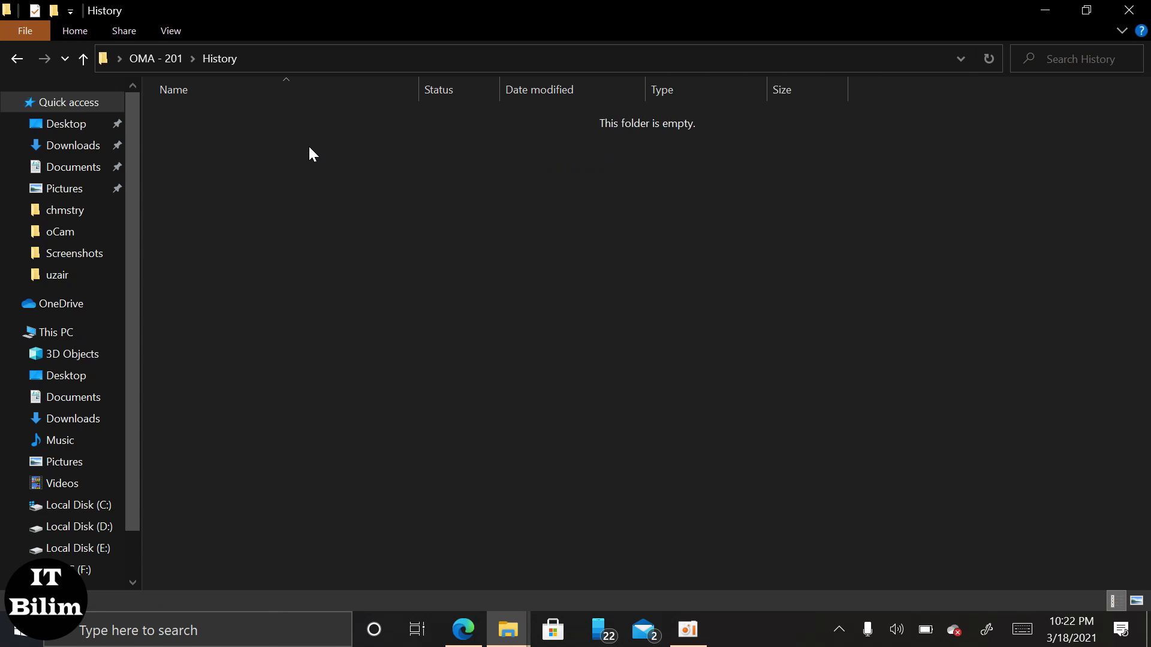
{"action": "key", "text": "ctrl+v"}
{"action": "left_click", "coordinate": [150, 58]}
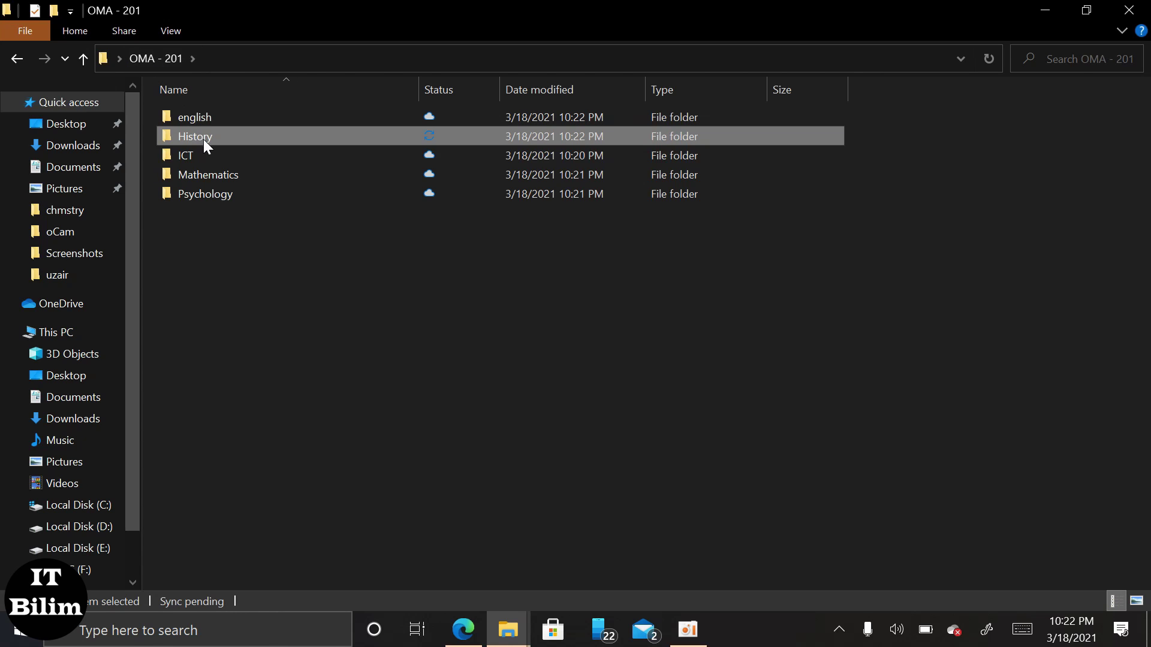
{"action": "double_click", "coordinate": [206, 155]}
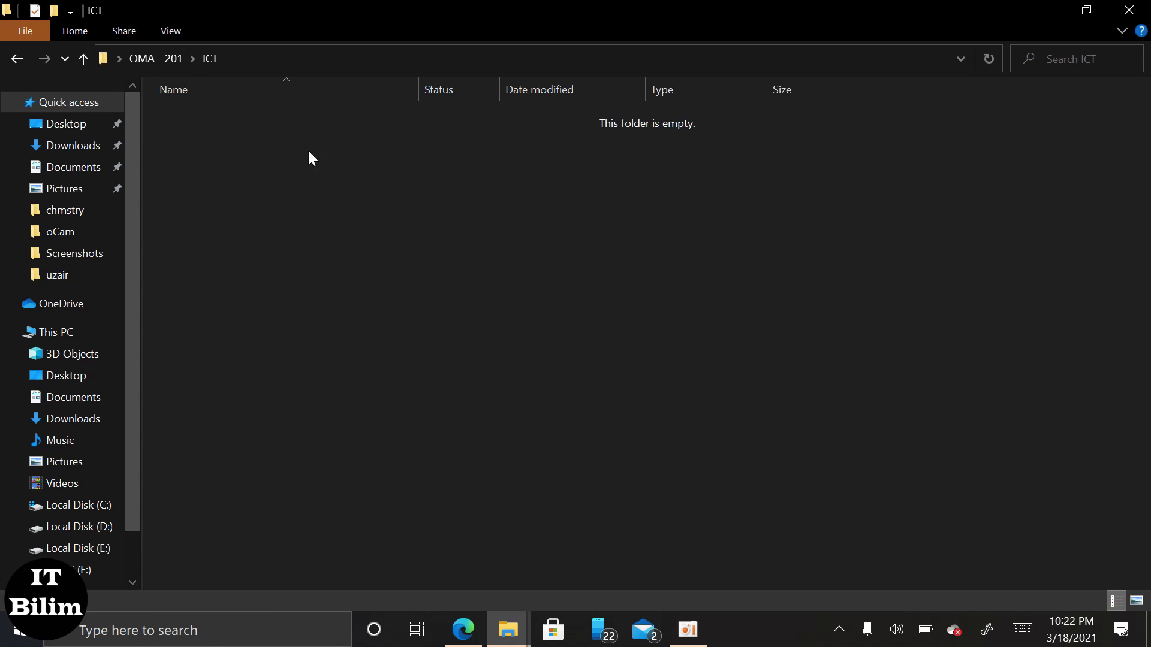
{"action": "key", "text": "ctrl+v"}
Paste the semester folders into Mathematics and Psychology, then return to the lab PDF.
{"action": "left_click", "coordinate": [171, 60]}
{"action": "left_click", "coordinate": [223, 173]}
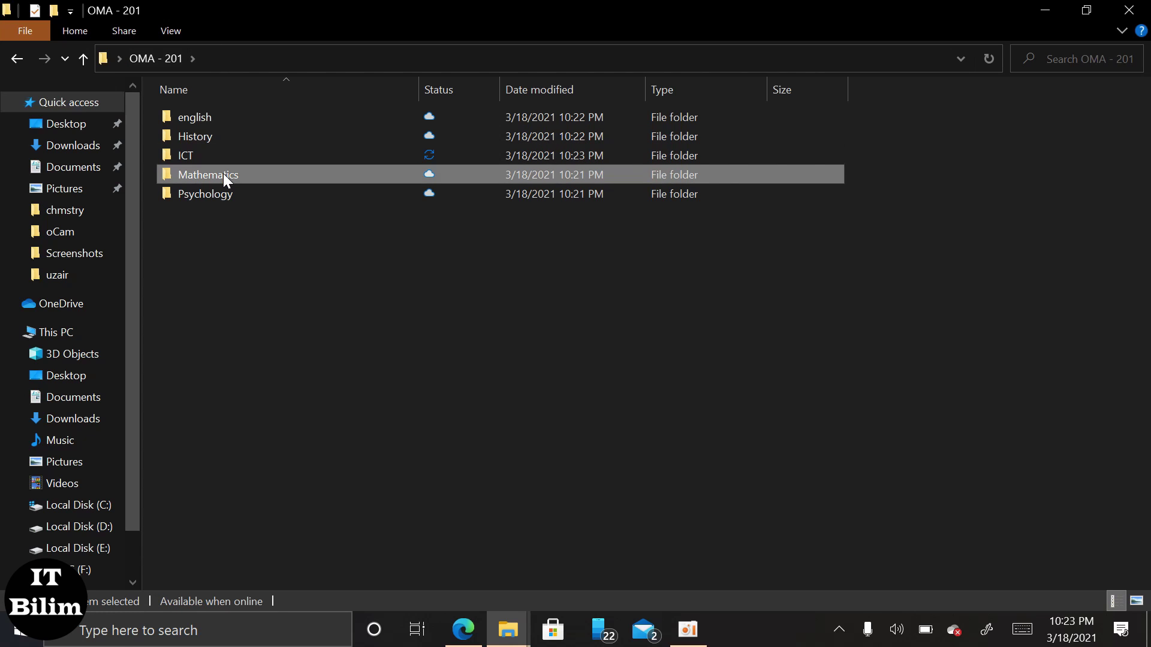
{"action": "double_click", "coordinate": [328, 173]}
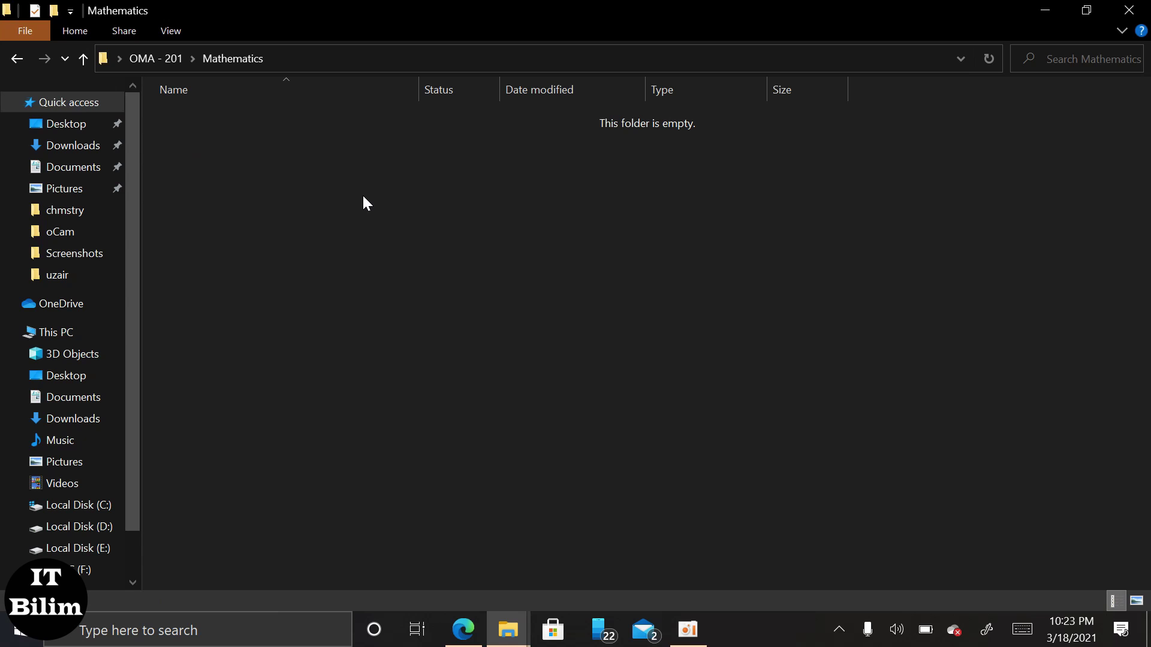
{"action": "key", "text": "ctrl+v"}
{"action": "left_click", "coordinate": [135, 60]}
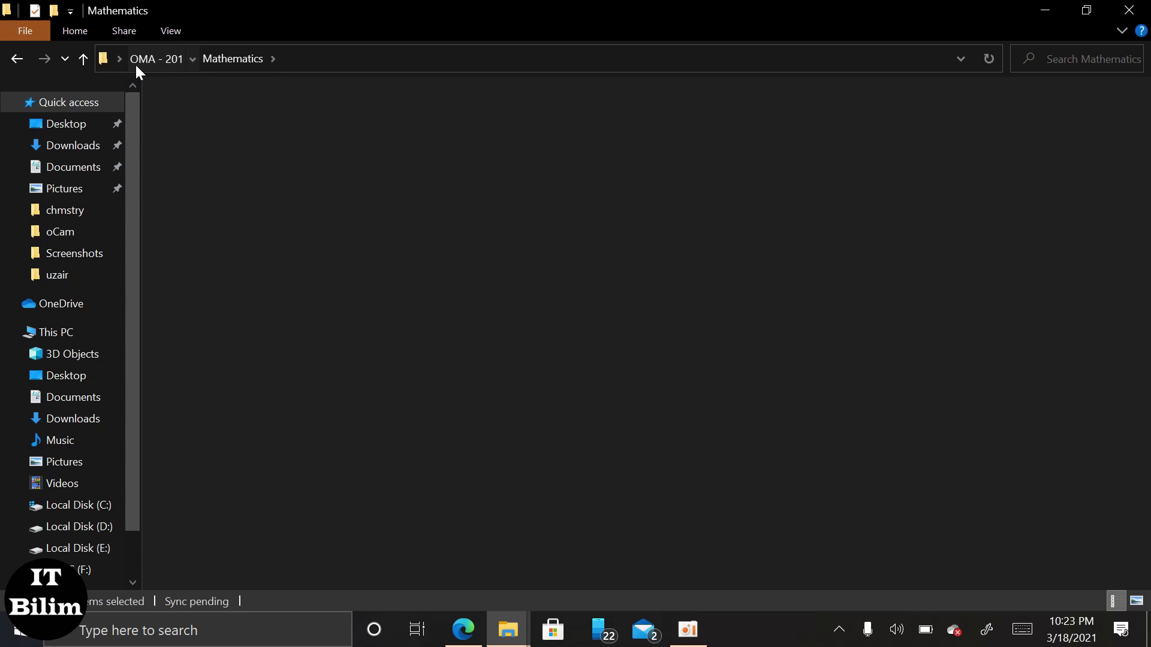
{"action": "double_click", "coordinate": [236, 196]}
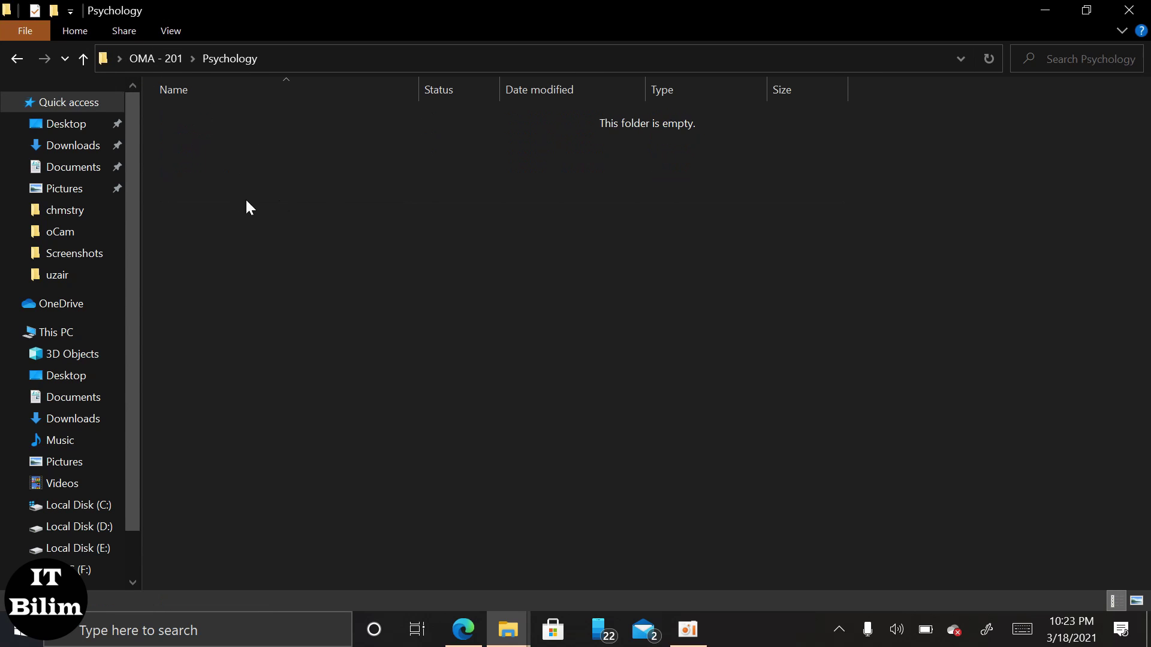
{"action": "key", "text": "ctrl+v"}
{"action": "left_click", "coordinate": [365, 205]}
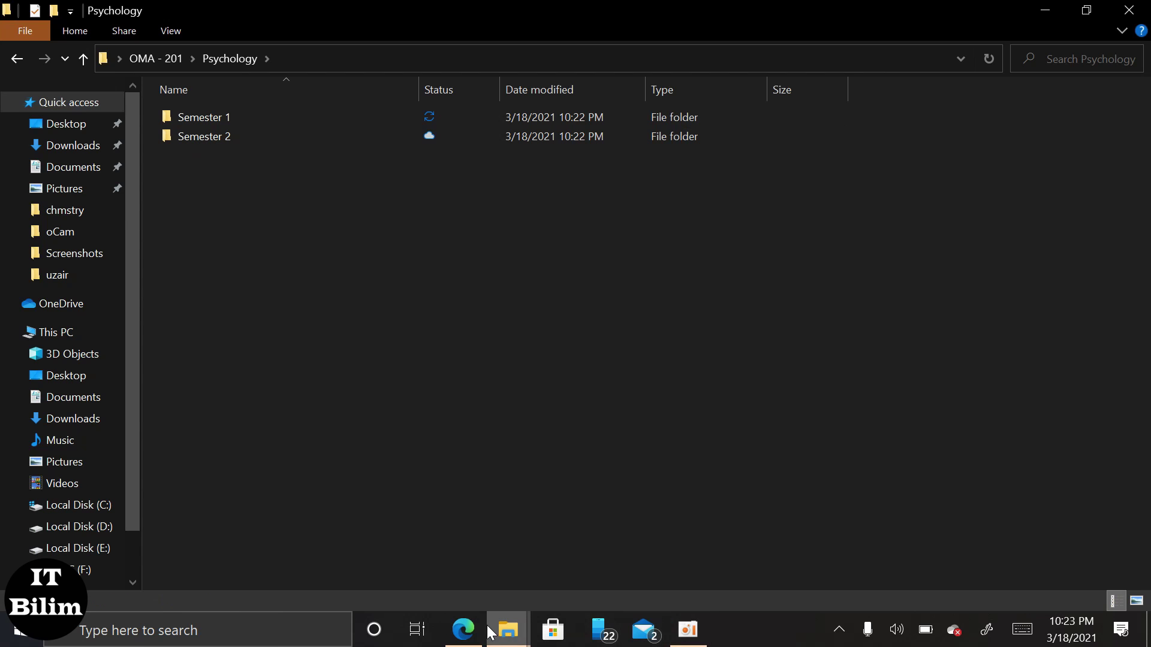
{"action": "left_click", "coordinate": [463, 629]}
Scroll LABORATORY 2.pdf down to the 'urgent skipping subject and semester' document instructions.
{"action": "scroll", "coordinate": [419, 420], "scroll_direction": "down", "scroll_amount": 2}
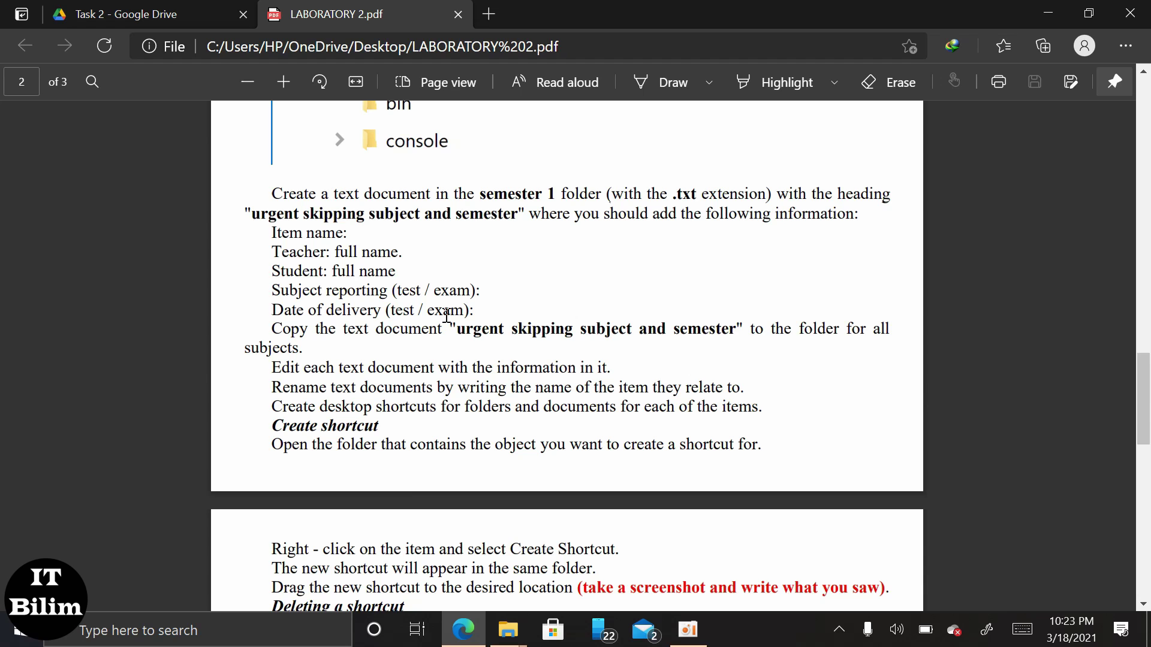
{"action": "scroll", "coordinate": [343, 354], "scroll_direction": "down", "scroll_amount": 1}
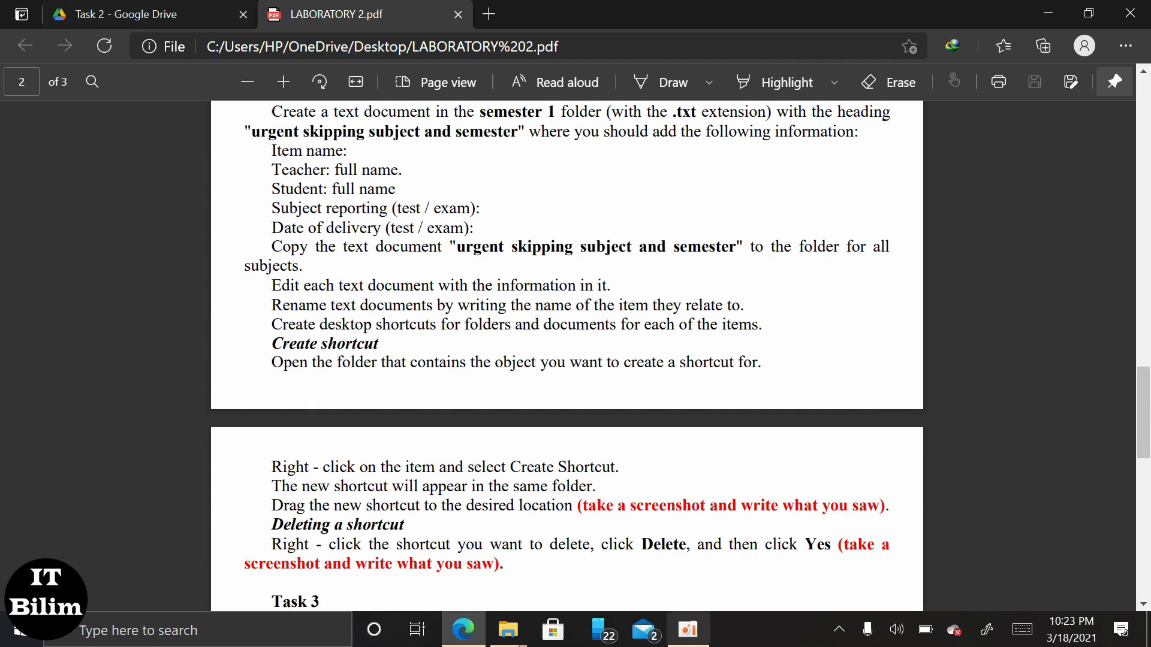
Return to File Explorer and browse OMA - 201's History and english folders.
{"action": "mouse_move", "coordinate": [508, 629]}
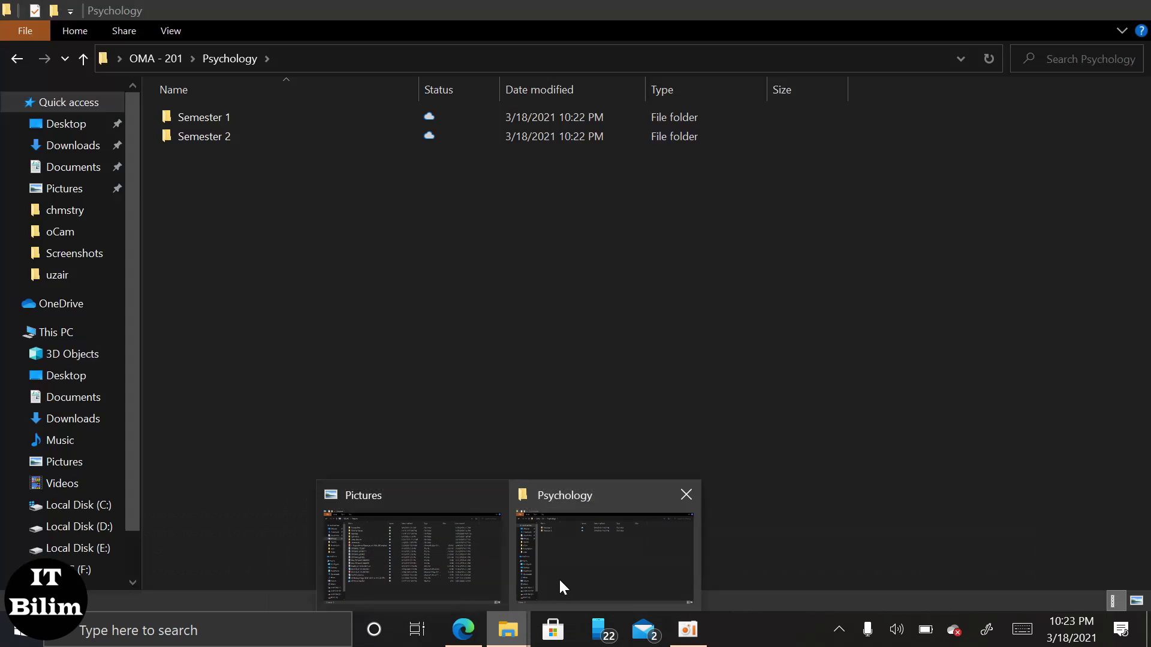
{"action": "left_click", "coordinate": [556, 578]}
{"action": "left_click", "coordinate": [17, 65]}
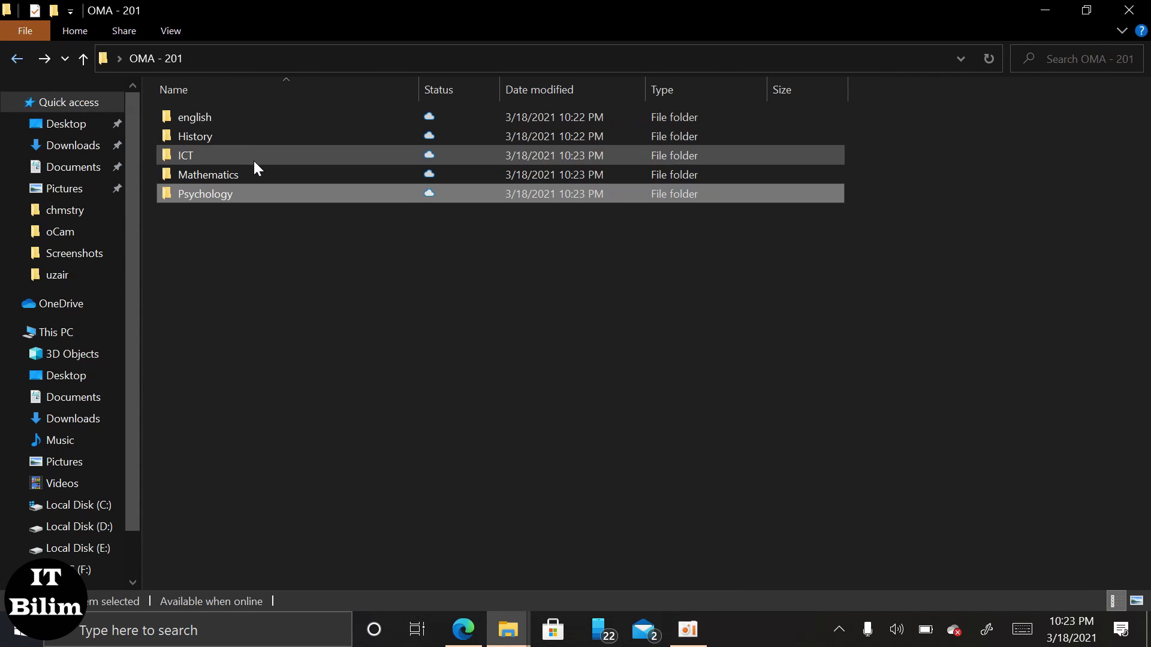
{"action": "double_click", "coordinate": [224, 134]}
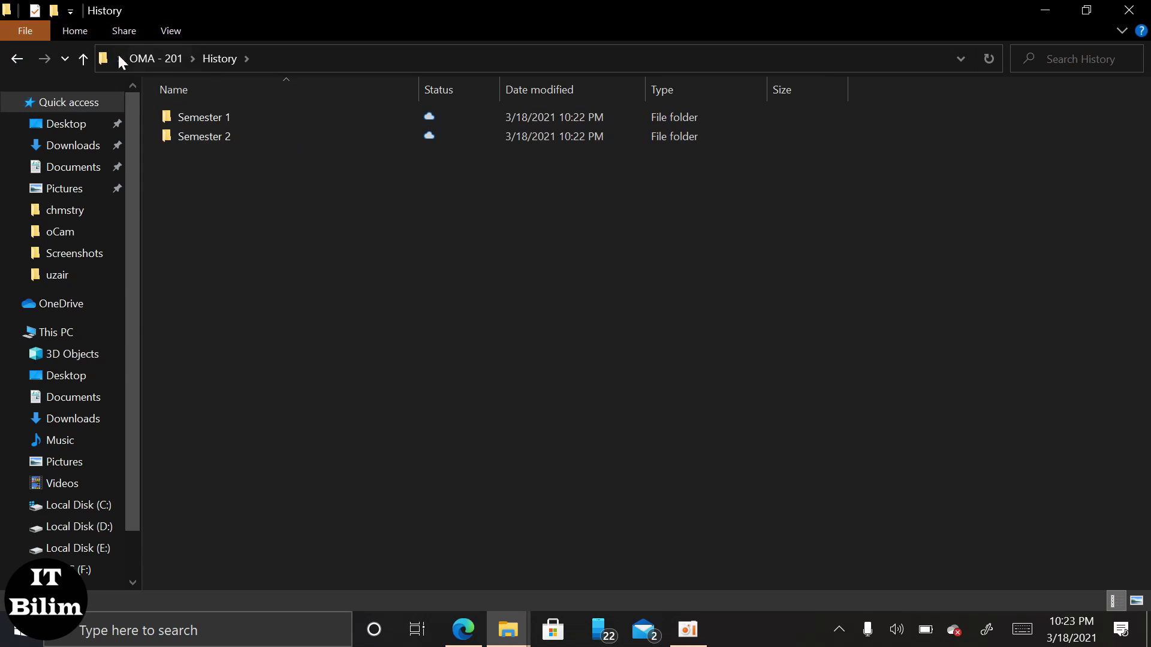
{"action": "left_click", "coordinate": [15, 62]}
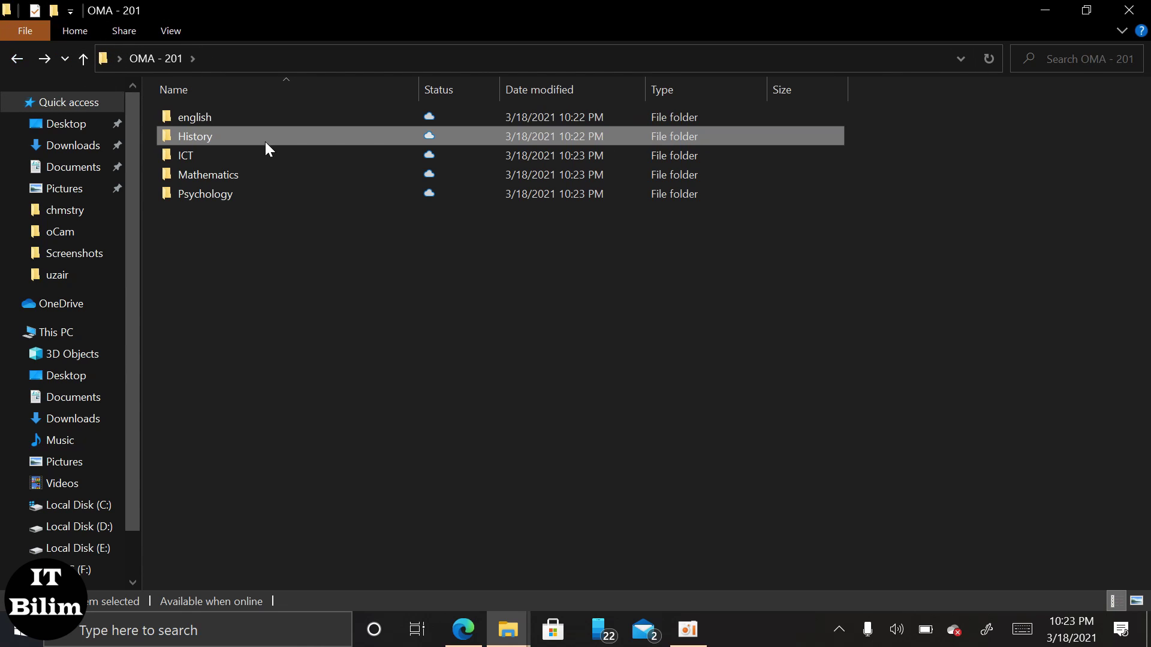
{"action": "left_click", "coordinate": [257, 120]}
{"action": "double_click", "coordinate": [256, 120]}
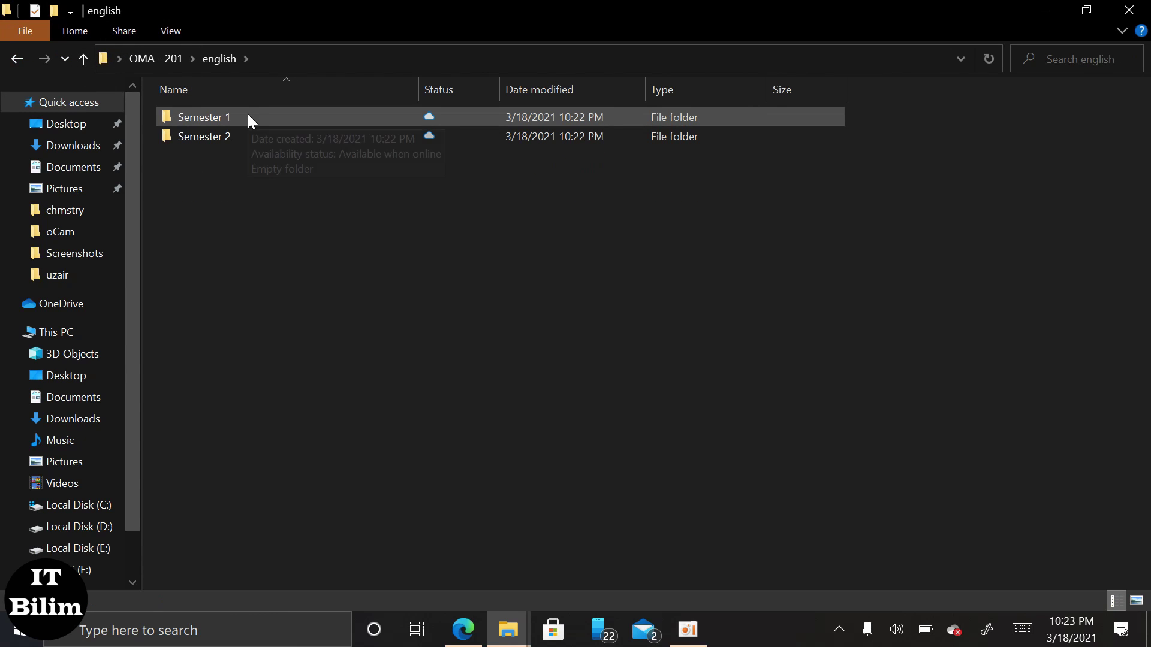
Create a new text document in Mathematics > Semester 1, then switch to the PDF.
{"action": "left_click", "coordinate": [247, 114]}
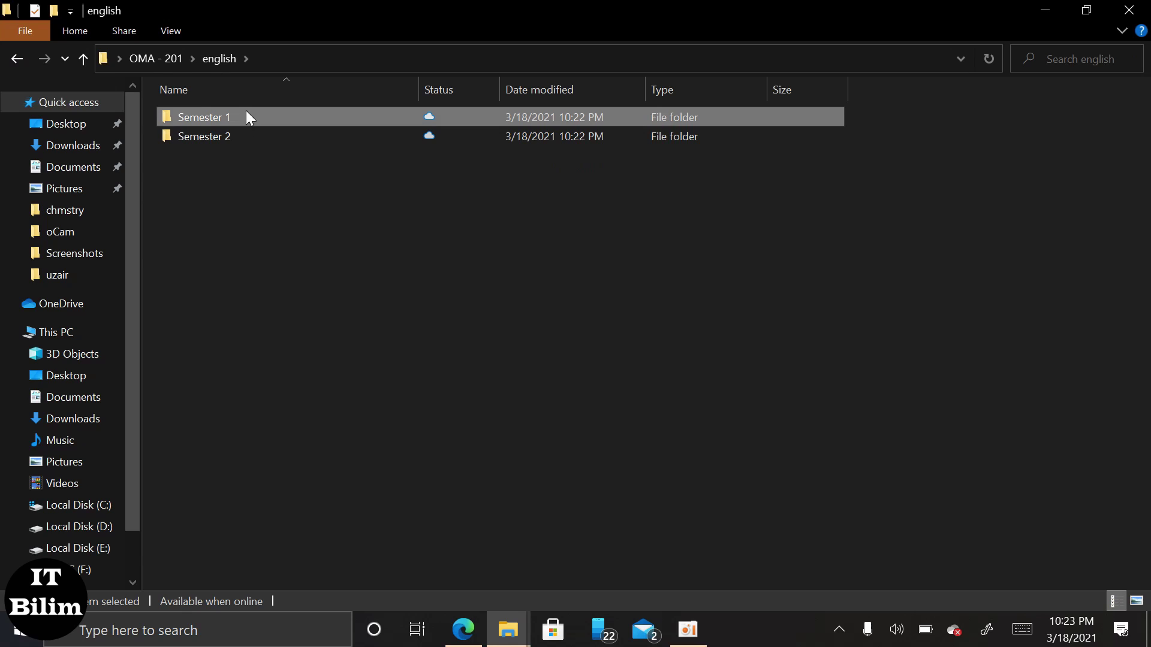
{"action": "left_click", "coordinate": [18, 59]}
{"action": "double_click", "coordinate": [235, 178]}
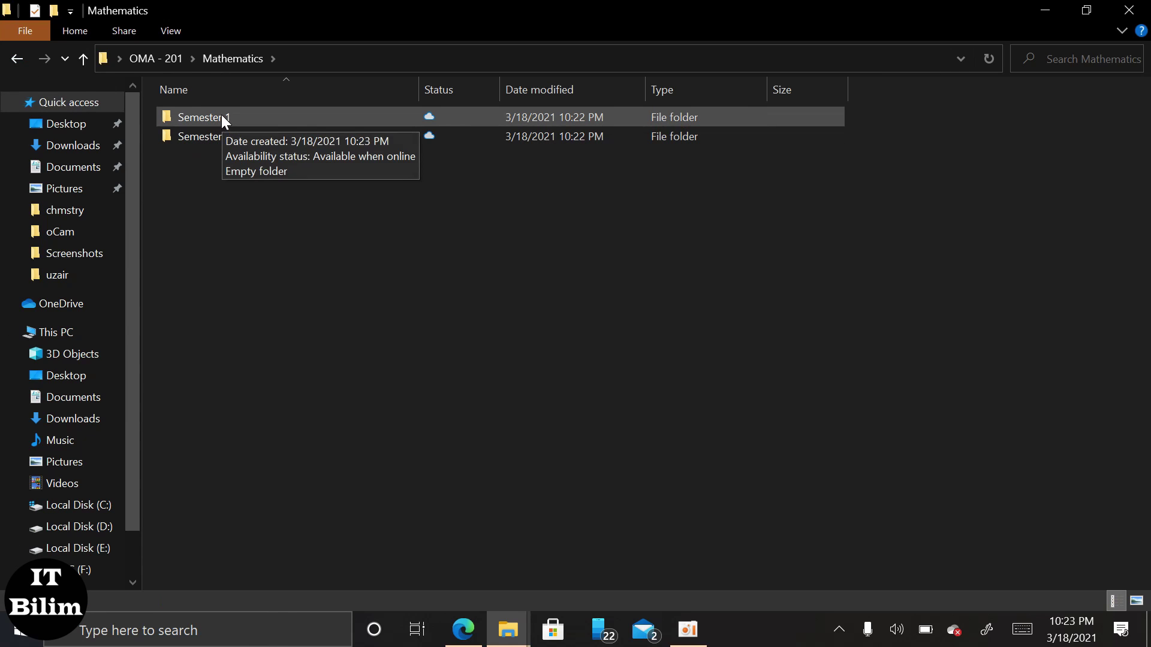
{"action": "double_click", "coordinate": [222, 115]}
{"action": "right_click", "coordinate": [231, 121]}
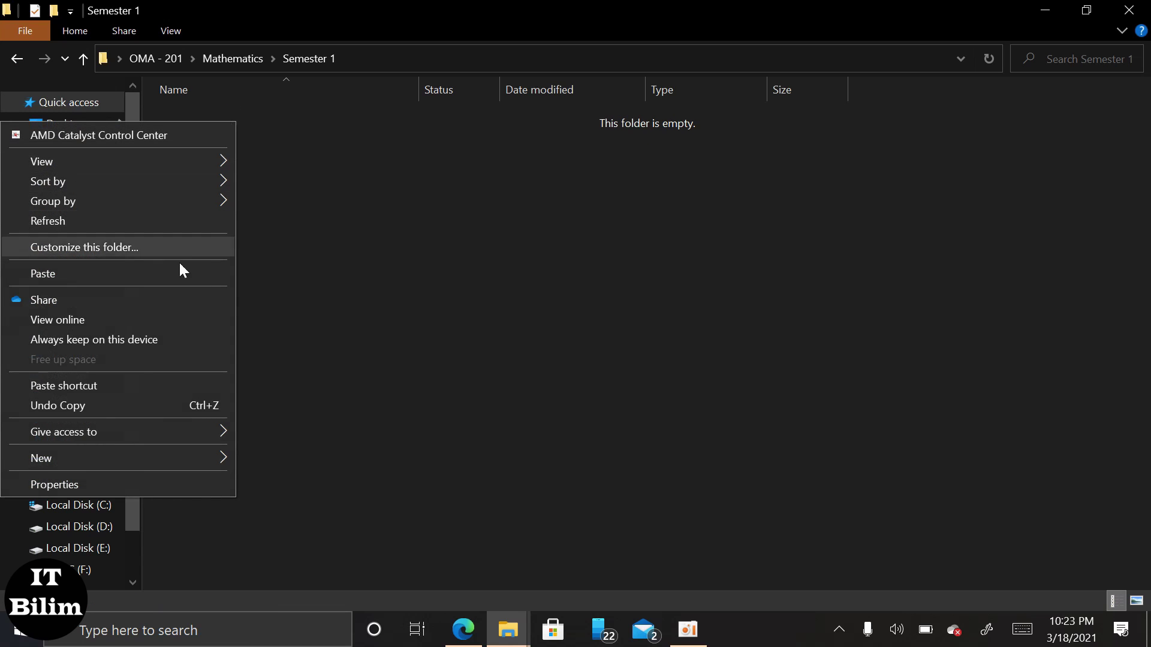
{"action": "mouse_move", "coordinate": [178, 457]}
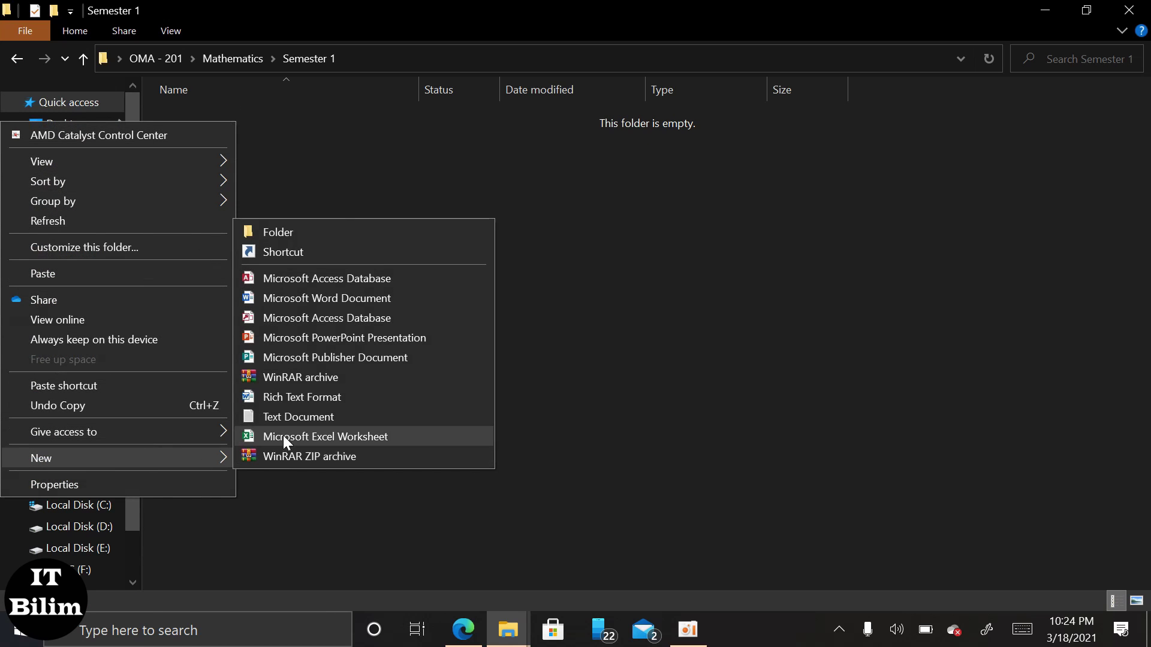
{"action": "left_click", "coordinate": [289, 416]}
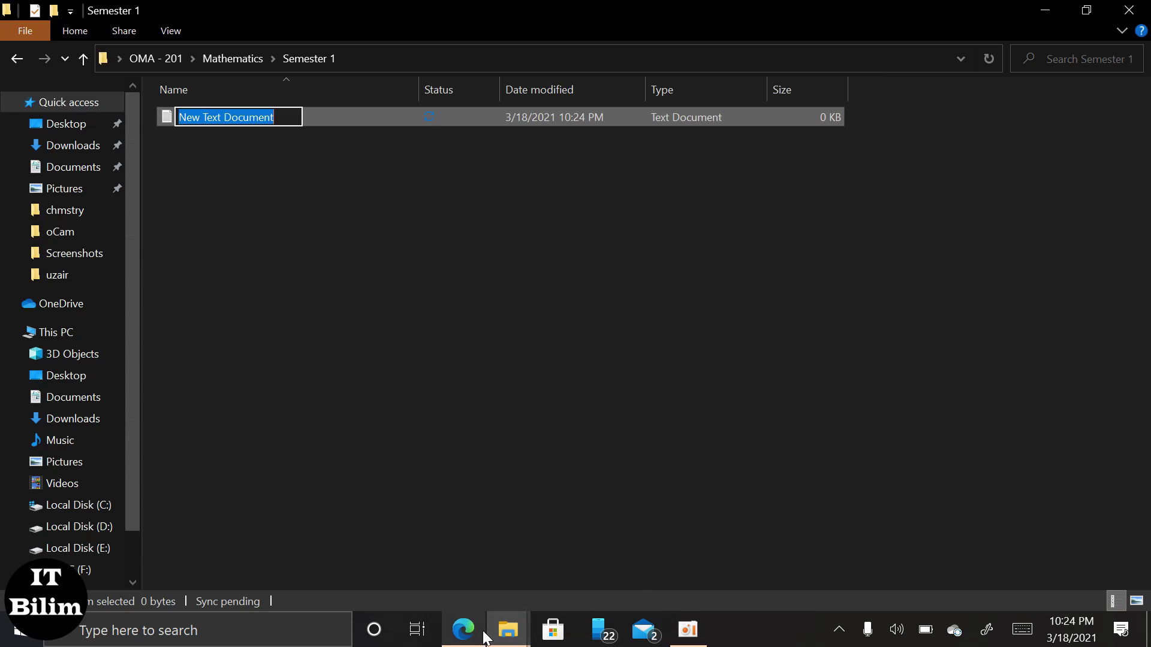
{"action": "left_click", "coordinate": [483, 634]}
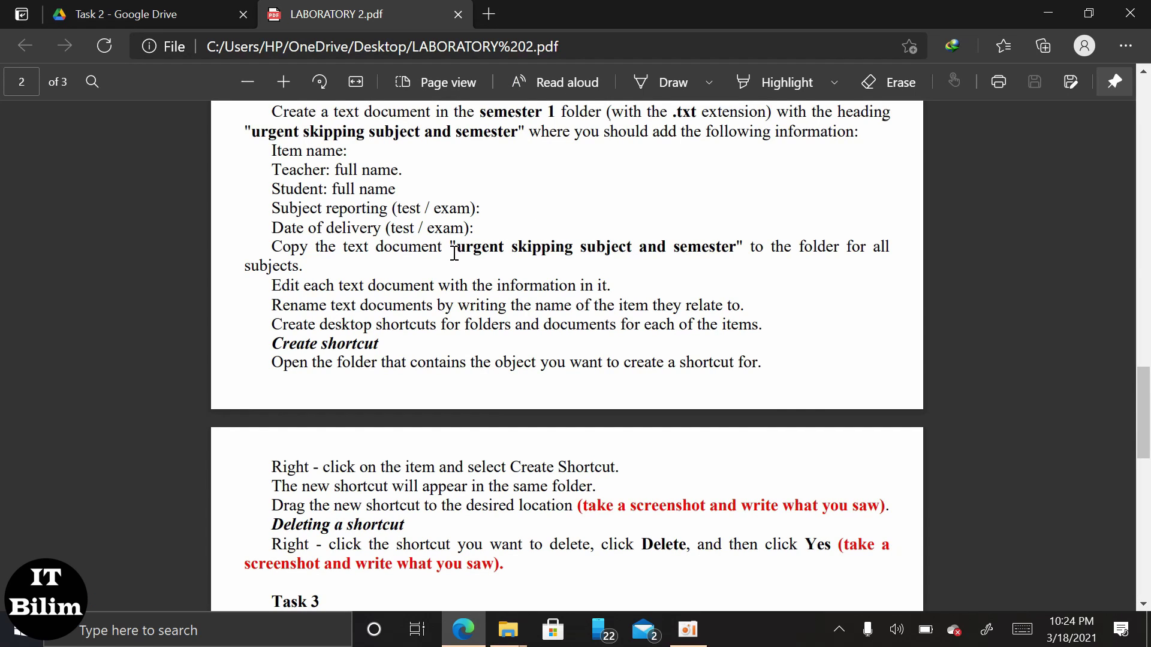
Select 'urgent skipping subject and semester' in the PDF, then return to the Semester 1 window.
{"action": "left_click_drag", "start_coordinate": [455, 253], "coordinate": [733, 246]}
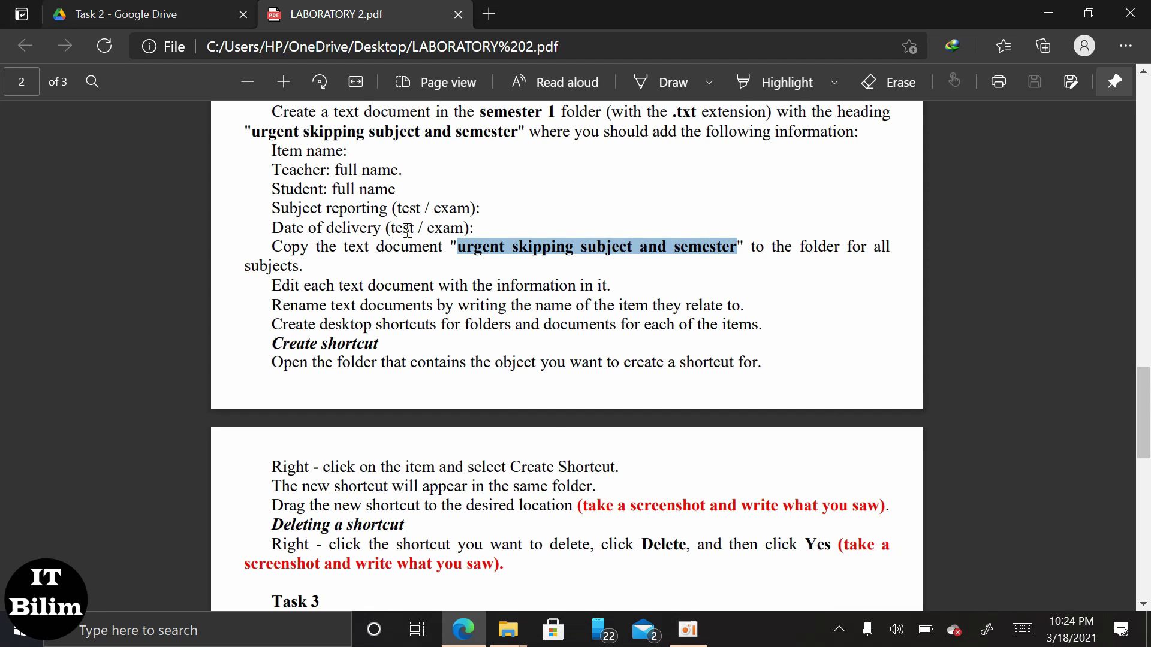
{"action": "mouse_move", "coordinate": [508, 630]}
{"action": "left_click", "coordinate": [584, 579]}
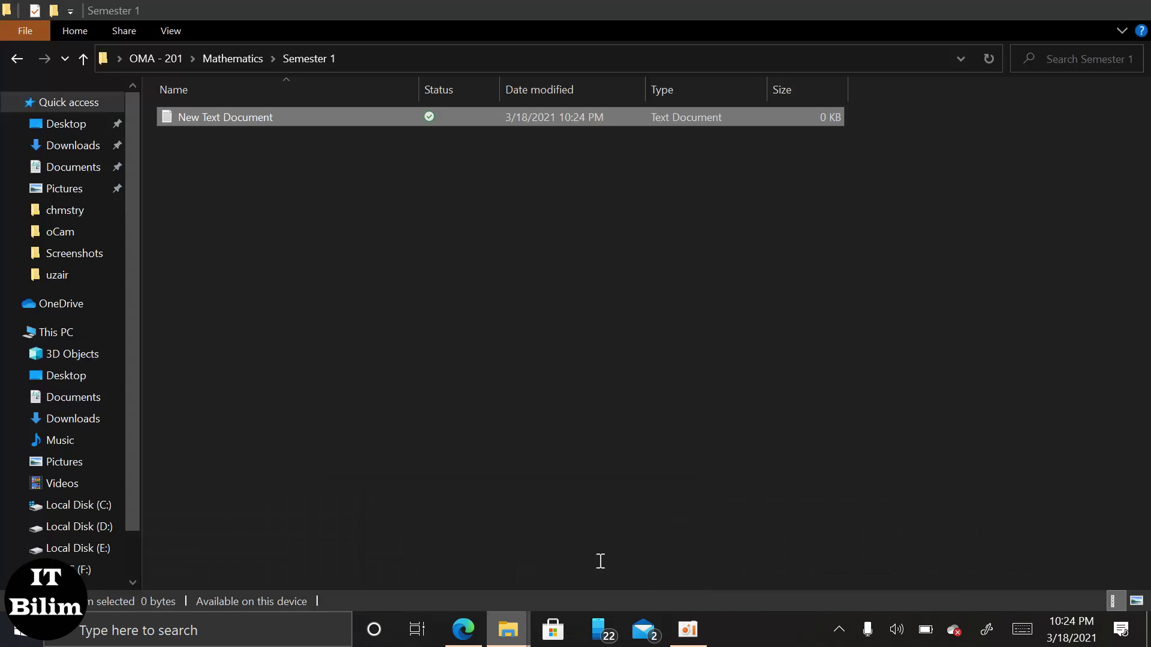
Copy the New Text Document, then step back to Mathematics and return to Semester 1.
{"action": "right_click", "coordinate": [295, 120]}
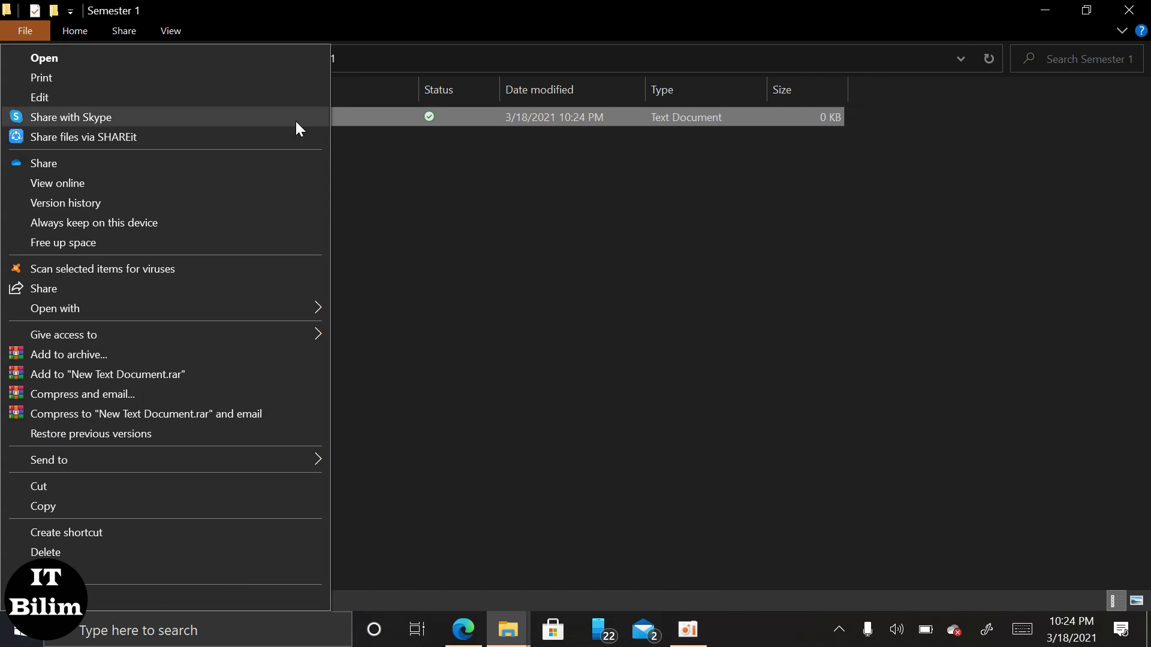
{"action": "left_click", "coordinate": [156, 507]}
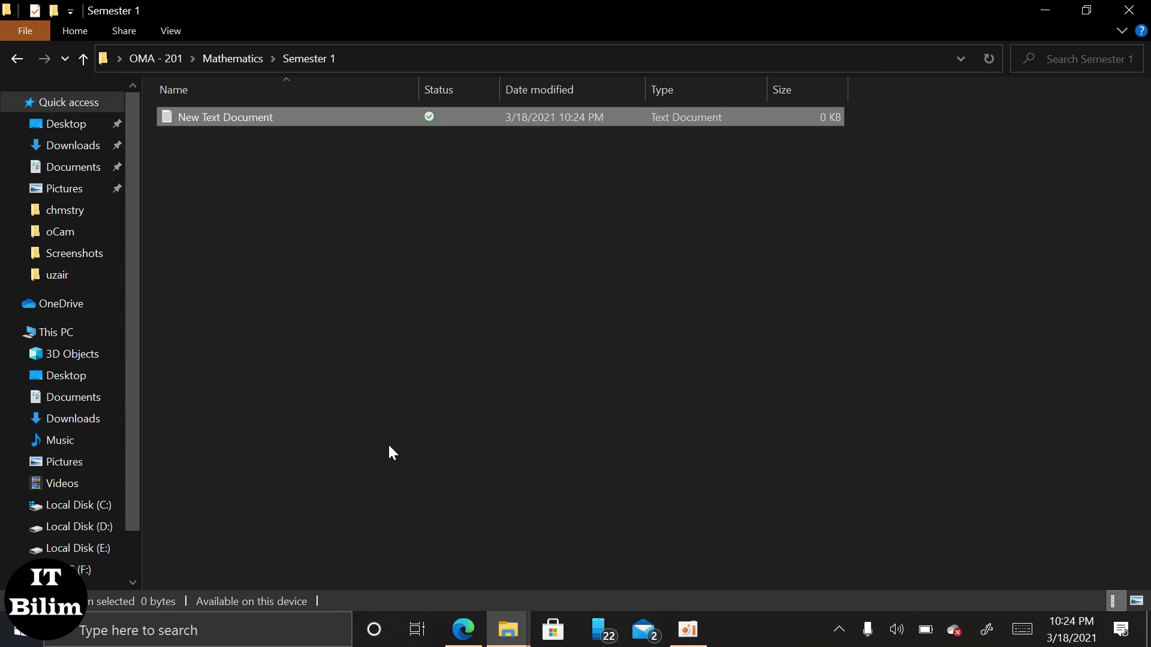
{"action": "right_click", "coordinate": [247, 119]}
{"action": "left_click", "coordinate": [458, 144]}
{"action": "left_click", "coordinate": [457, 144]}
{"action": "left_click", "coordinate": [22, 58]}
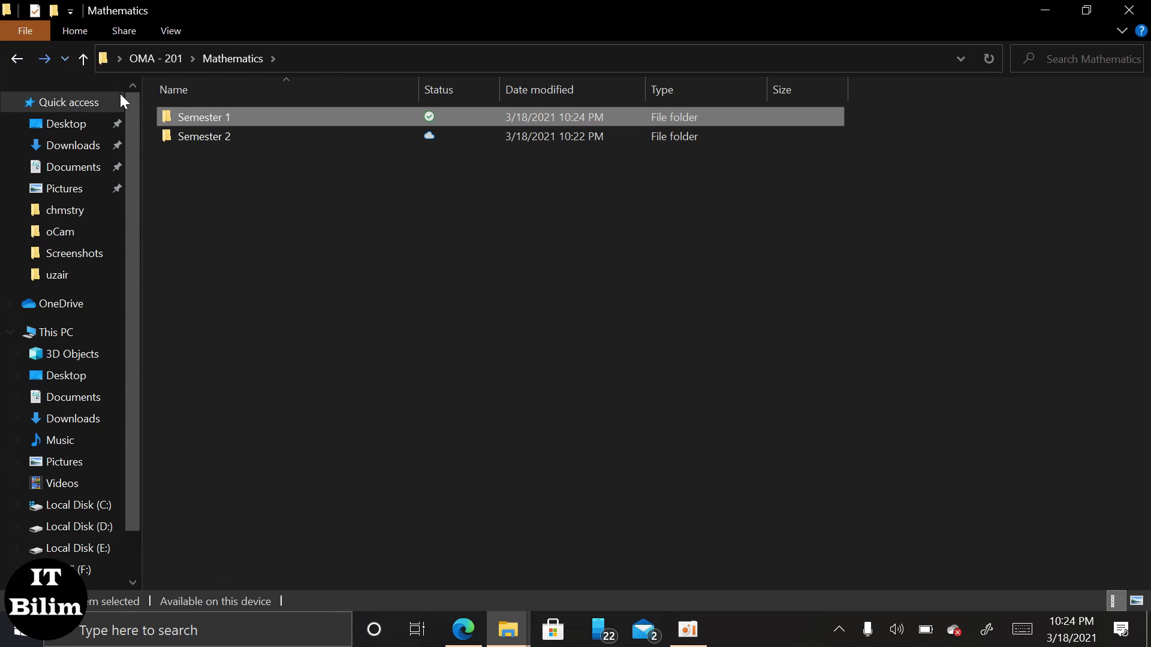
{"action": "left_click", "coordinate": [44, 60]}
Rename the text document to 'urgent skipping mathematics and semester 1'.
{"action": "left_click", "coordinate": [243, 120]}
{"action": "right_click", "coordinate": [243, 120]}
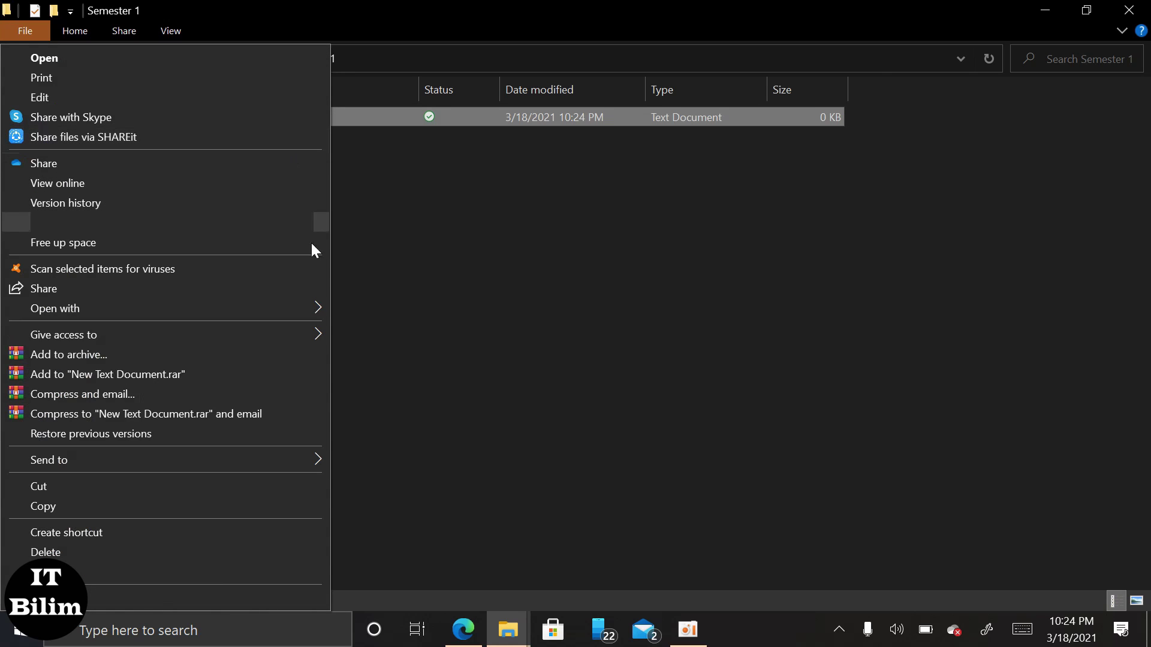
{"action": "left_click", "coordinate": [165, 570]}
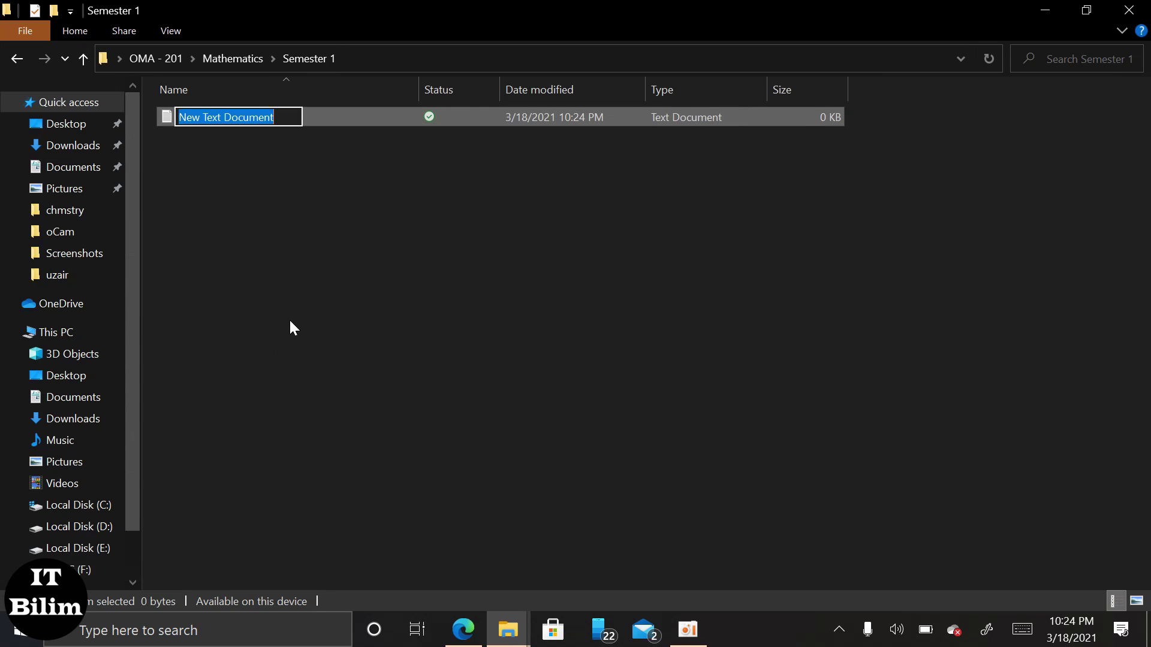
{"action": "key", "text": "ctrl+v"}
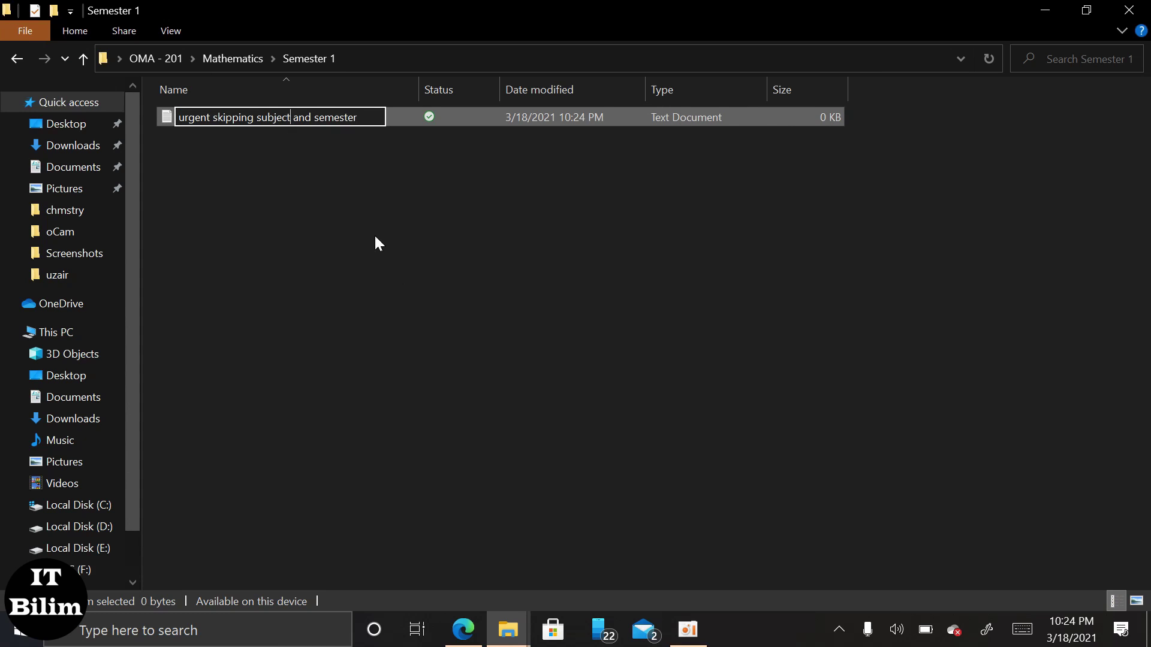
{"action": "key", "text": "BackSpace"}
{"action": "key", "text": "BackSpace"}
{"action": "key", "text": "BackSpace"}
{"action": "key", "text": "BackSpace"}
{"action": "key", "text": "BackSpace"}
{"action": "key", "text": "BackSpace"}
{"action": "key", "text": "BackSpace"}
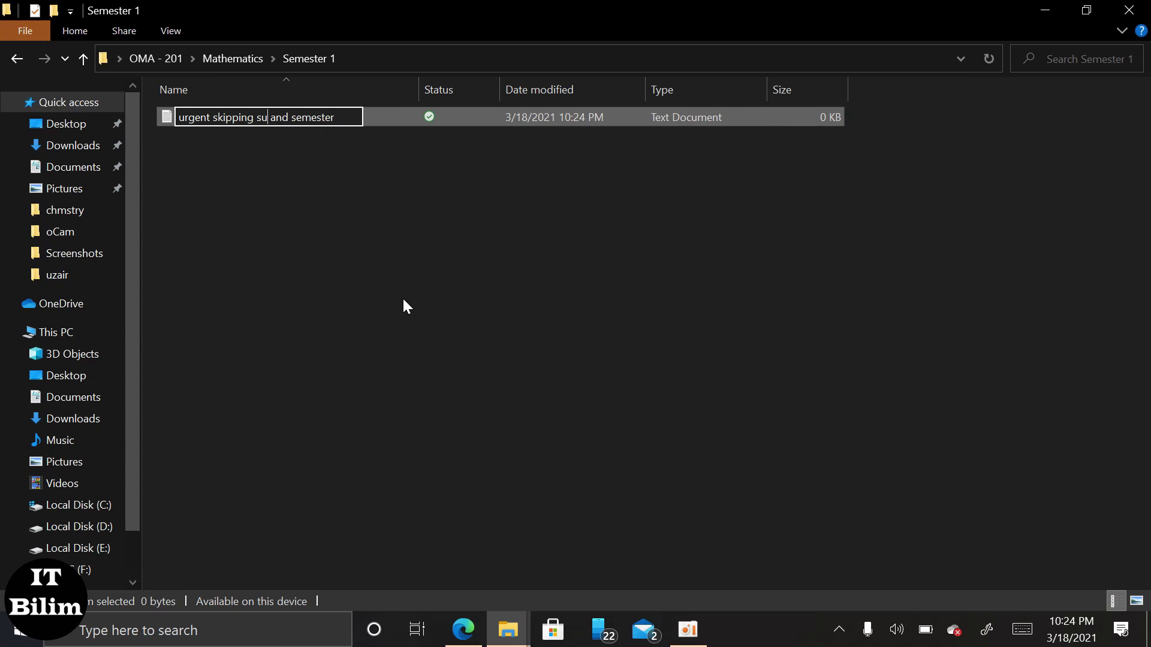
{"action": "type", "text": "math"}
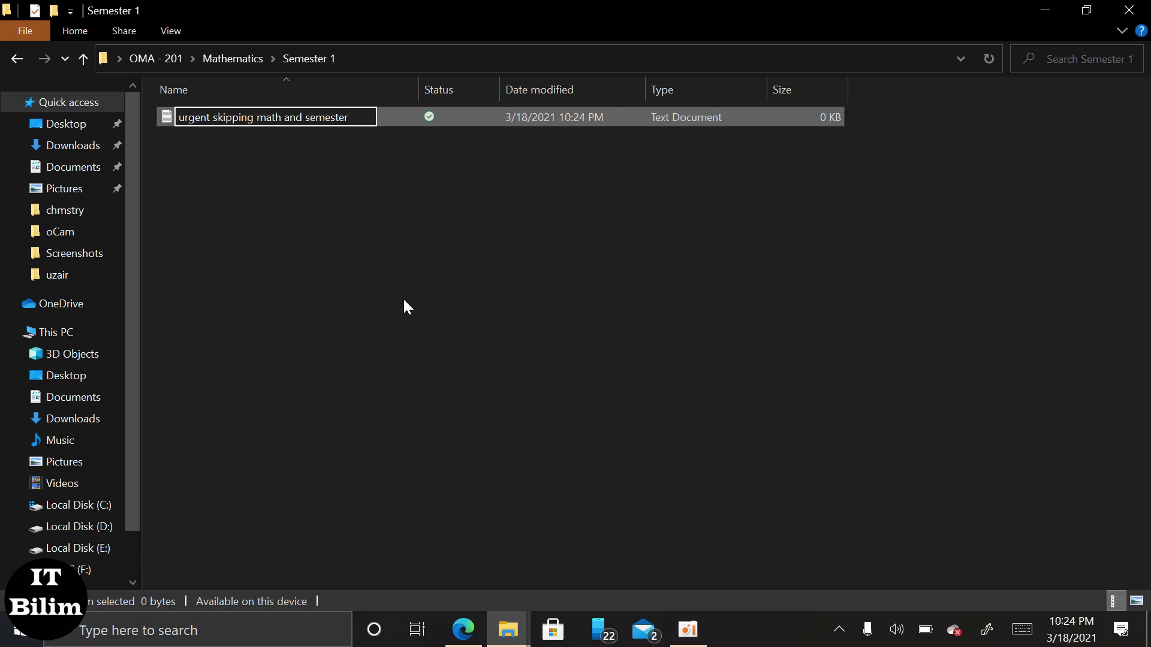
{"action": "type", "text": "em"}
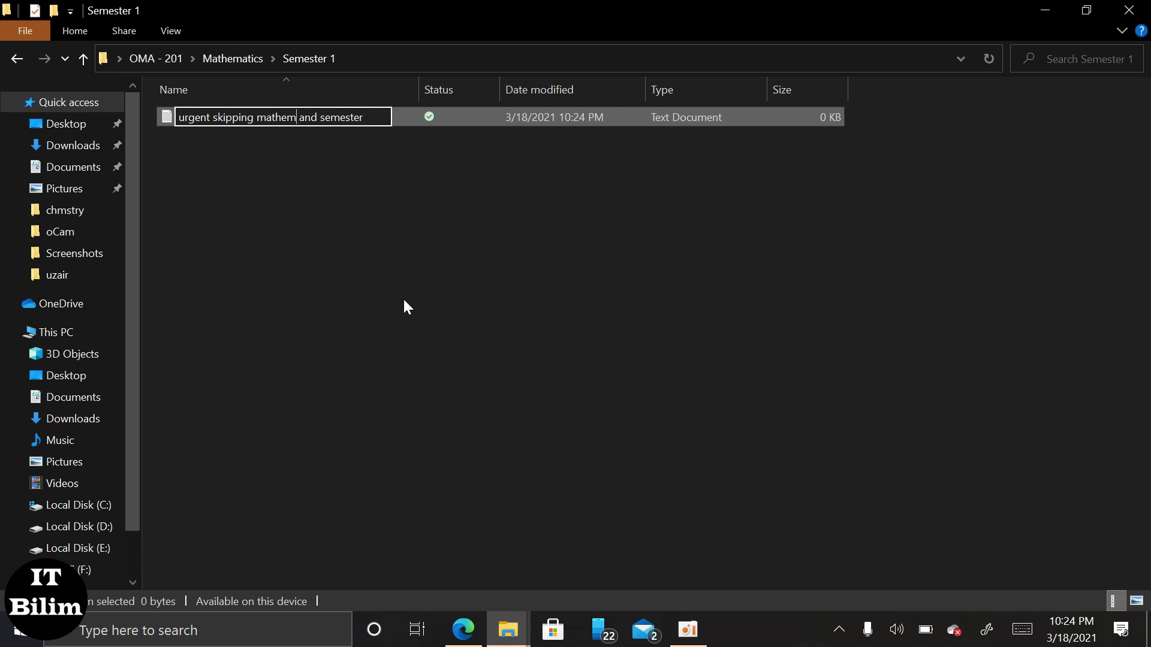
{"action": "type", "text": "atics"}
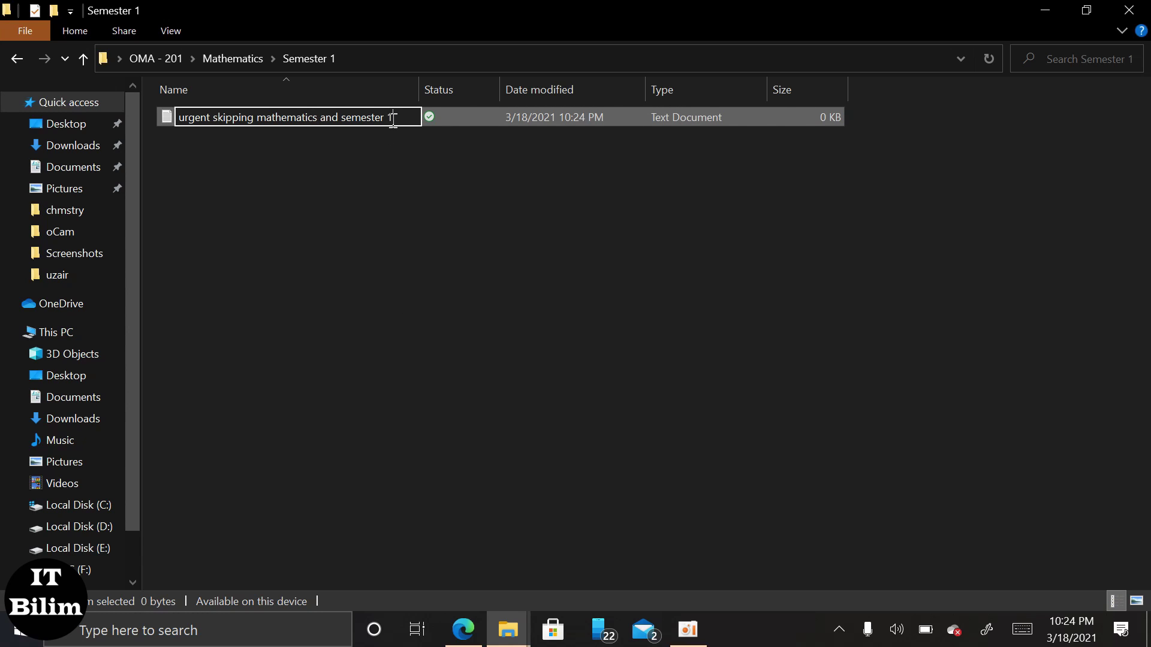
{"action": "left_click", "coordinate": [412, 175]}
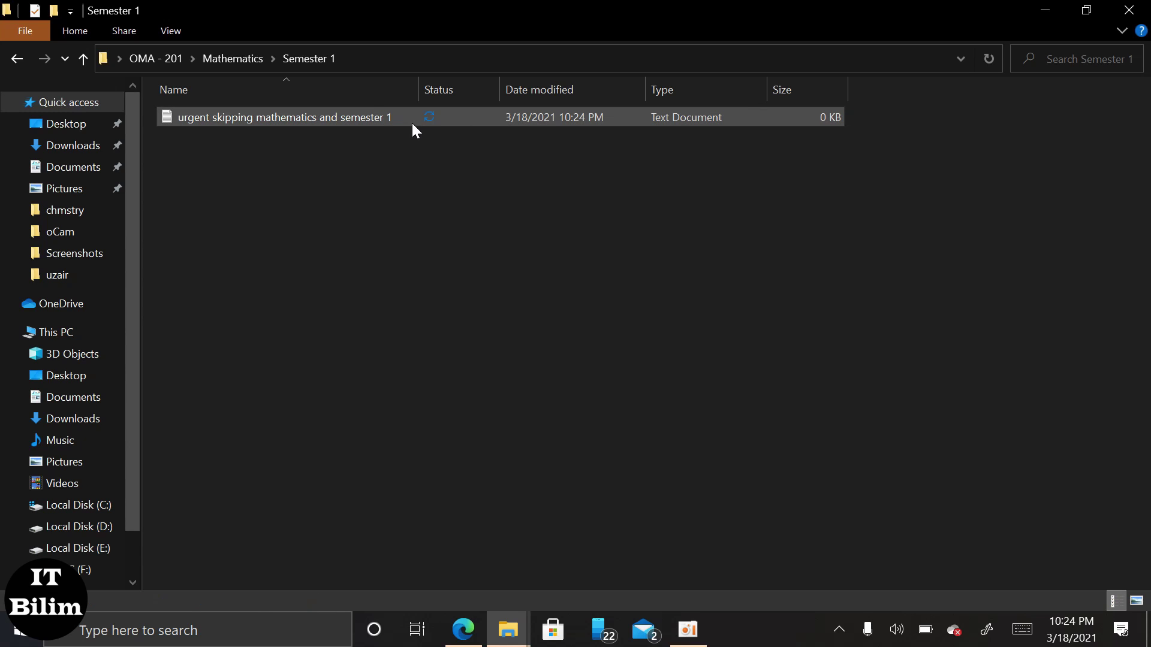
Open the empty mathematics file and copy the PDF's five field lines, Item name to Date of delivery.
{"action": "double_click", "coordinate": [430, 121]}
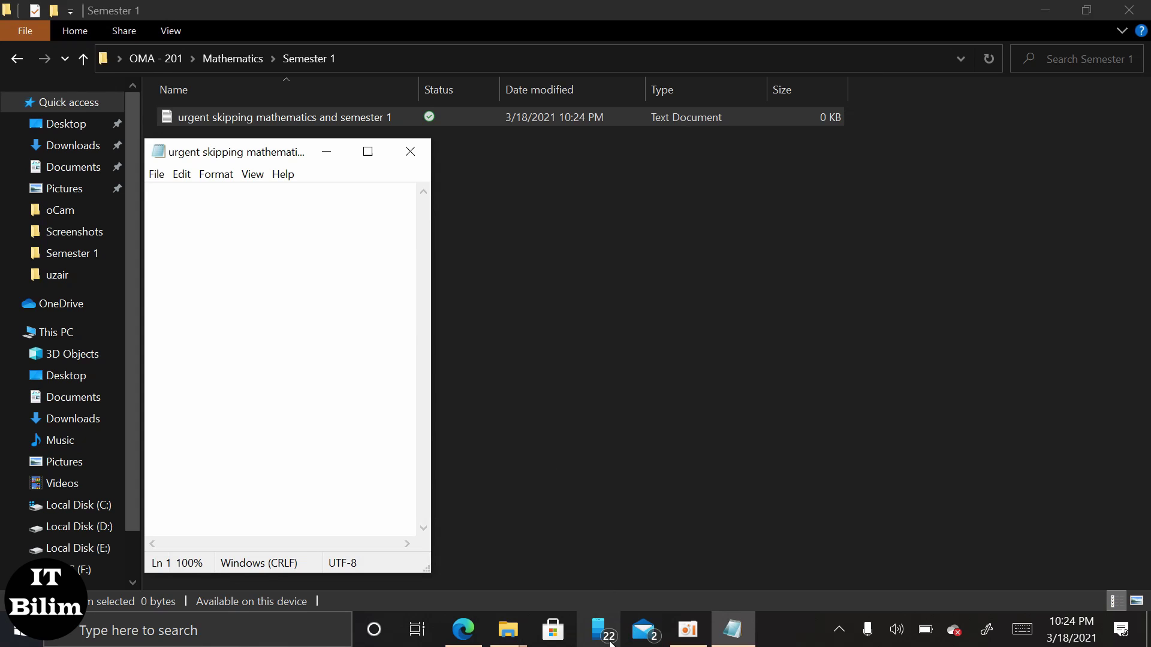
{"action": "left_click", "coordinate": [464, 629]}
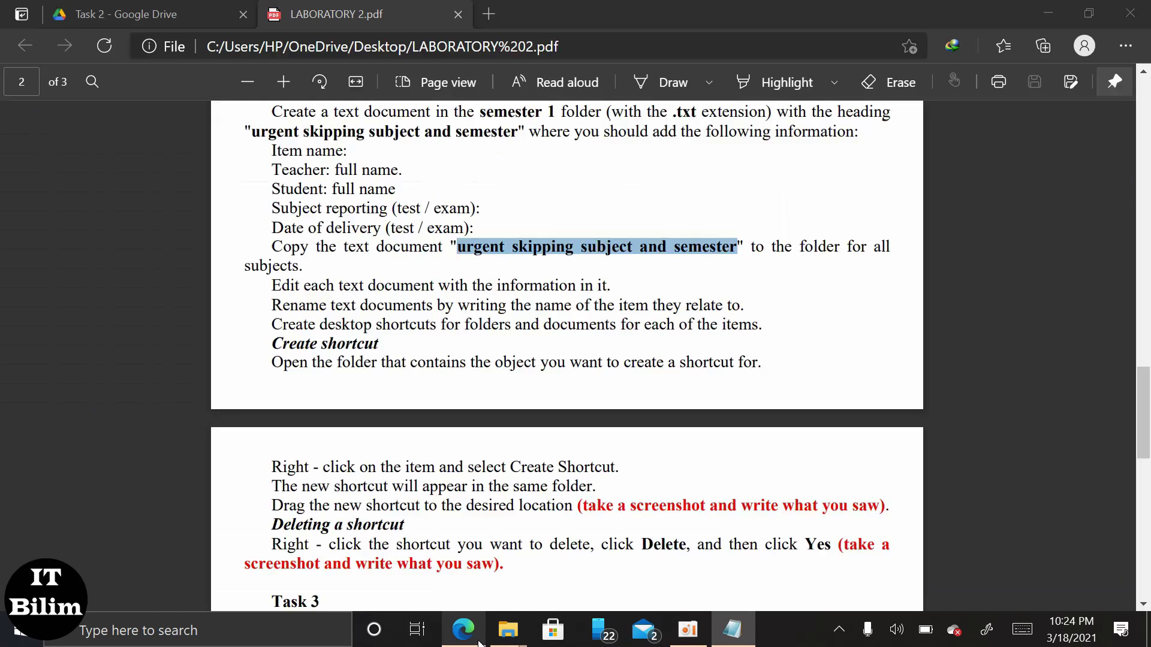
{"action": "left_click", "coordinate": [586, 307]}
{"action": "mouse_move", "coordinate": [477, 231]}
{"action": "left_mouse_down"}
{"action": "mouse_move", "coordinate": [302, 230]}
{"action": "mouse_move", "coordinate": [257, 164]}
{"action": "mouse_move", "coordinate": [272, 133]}
{"action": "mouse_move", "coordinate": [267, 154]}
{"action": "mouse_move", "coordinate": [419, 195]}
{"action": "mouse_move", "coordinate": [476, 227]}
{"action": "left_mouse_up"}
{"action": "key", "text": "ctrl+c"}
{"action": "left_click", "coordinate": [268, 151]}
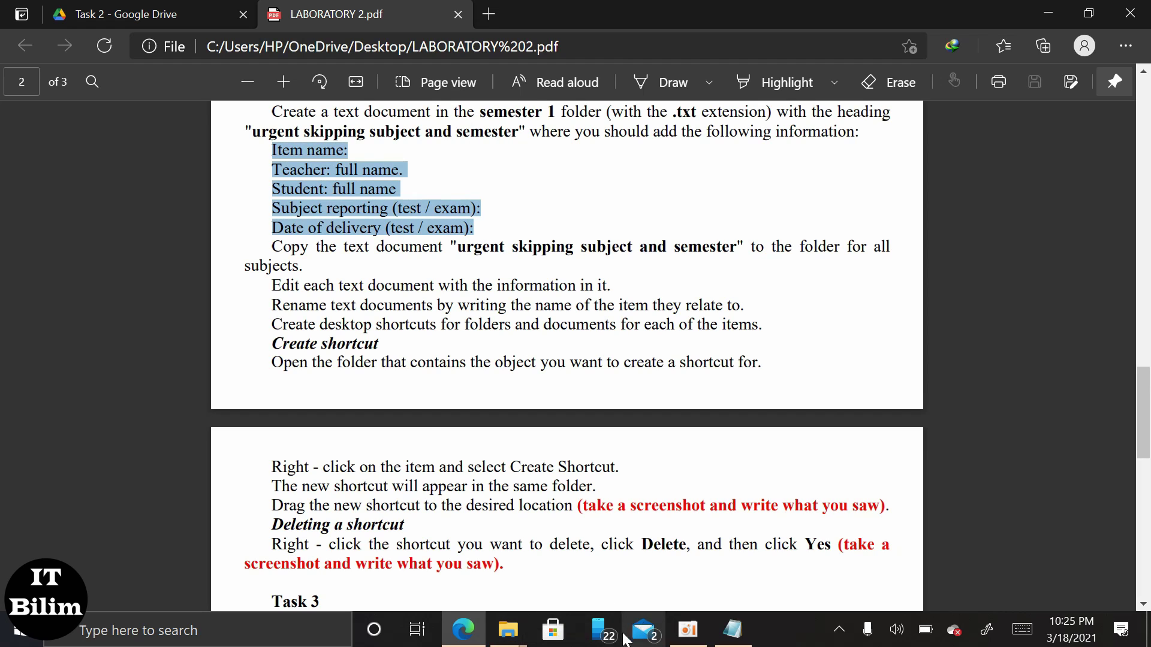
{"action": "left_click", "coordinate": [732, 630]}
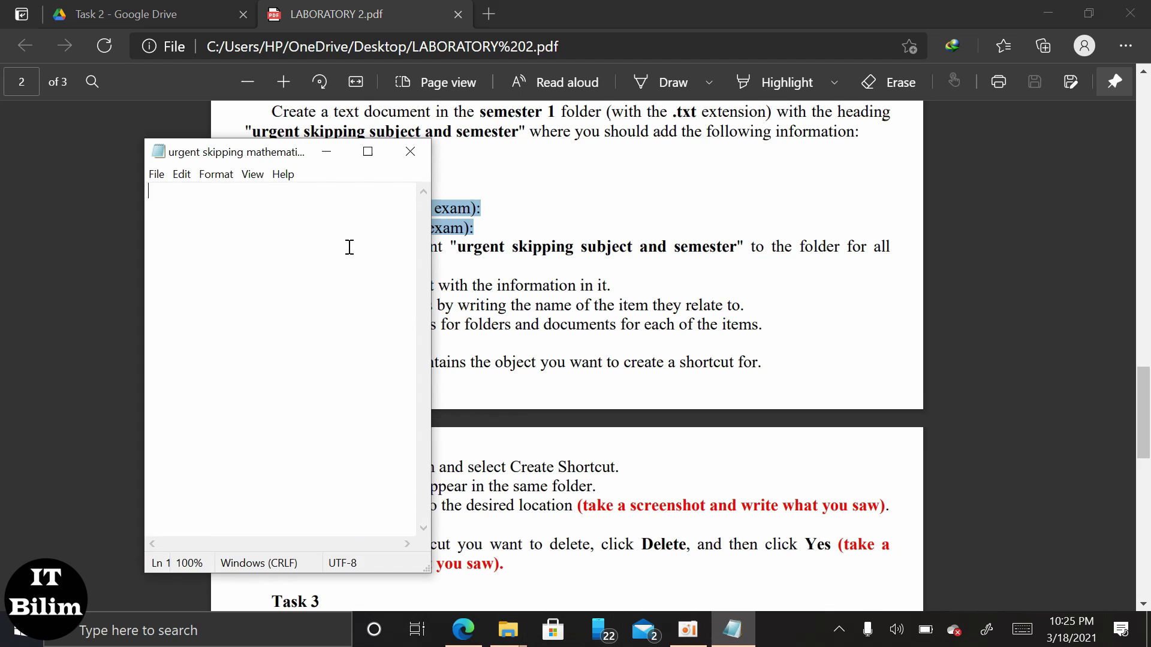
Paste the field lines and fill in Mathematics, the teacher and student names, and 'test'.
{"action": "key", "text": "ctrl+v"}
{"action": "left_click", "coordinate": [368, 152]}
{"action": "left_click", "coordinate": [150, 52]}
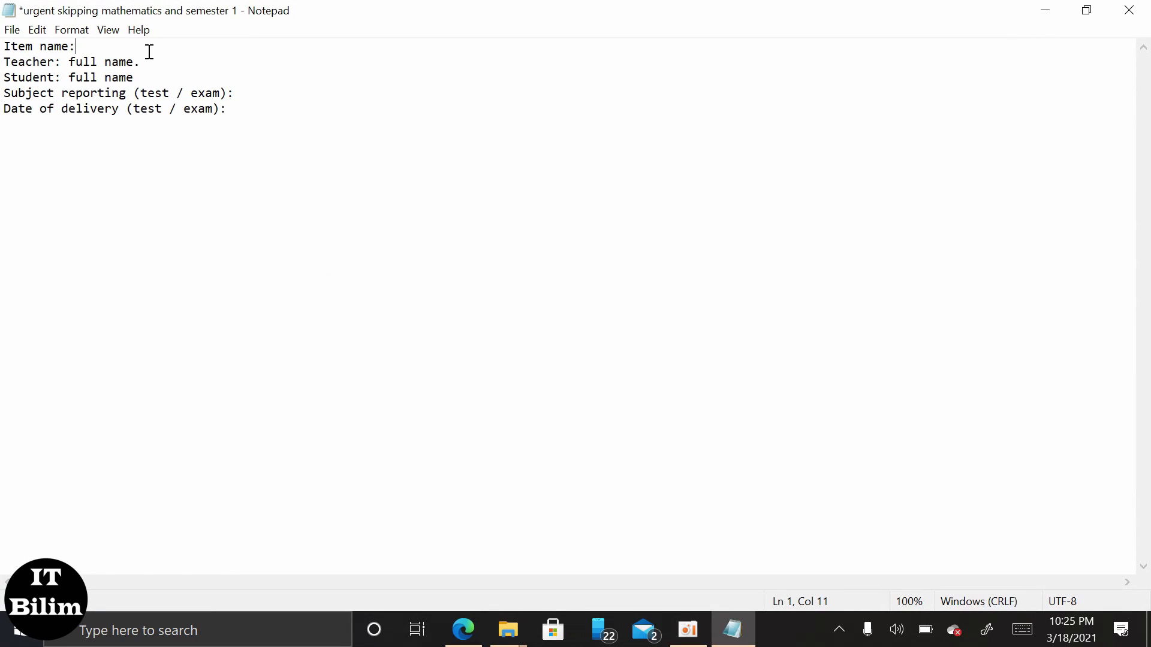
{"action": "type", "text": "MAthematics"}
{"action": "left_click", "coordinate": [180, 66]}
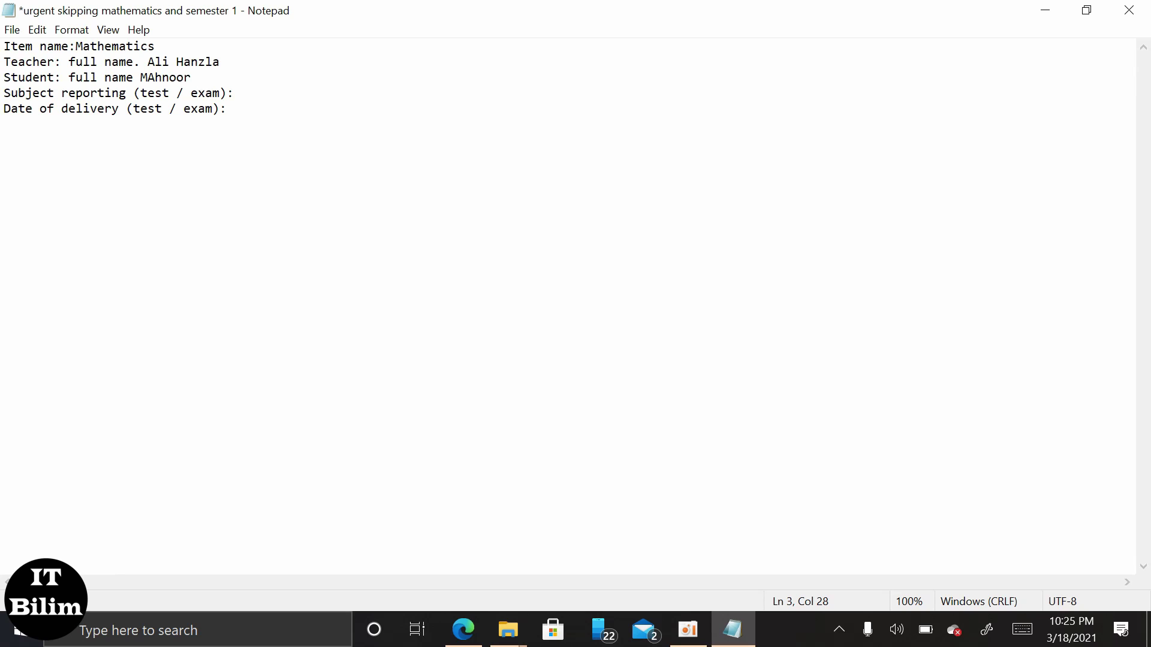
{"action": "left_click", "coordinate": [254, 91]}
{"action": "type", "text": "test"}
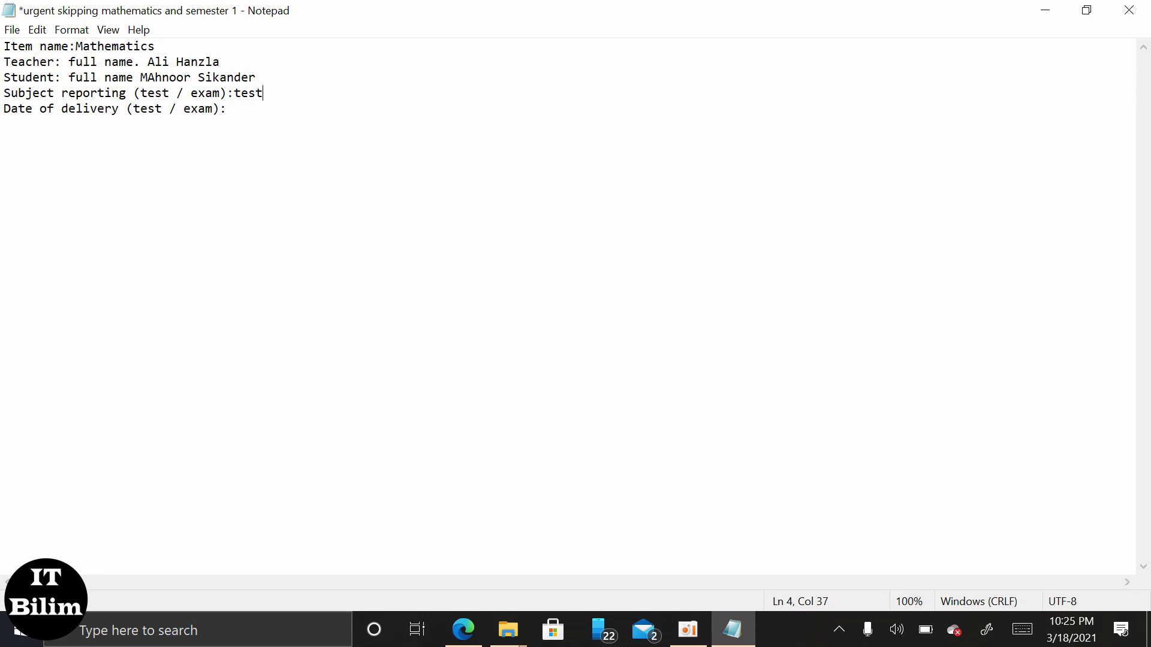
Enter the delivery date 07-04-2021, then save and close the document.
{"action": "left_click", "coordinate": [1074, 635]}
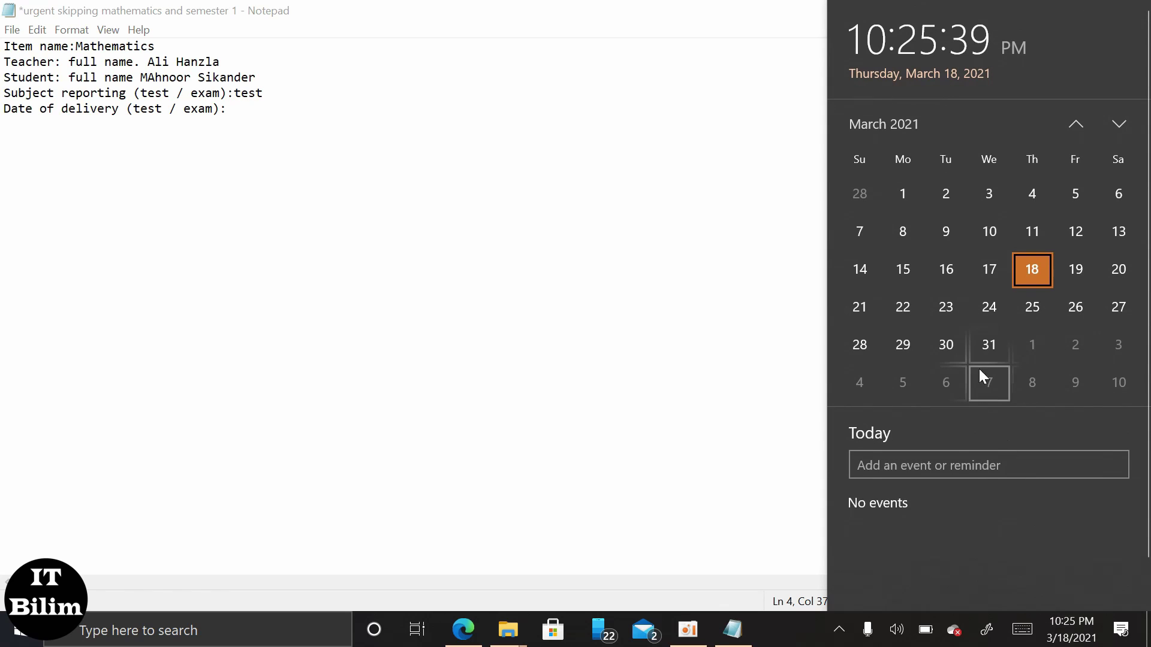
{"action": "left_click", "coordinate": [737, 177]}
{"action": "left_click", "coordinate": [294, 112]}
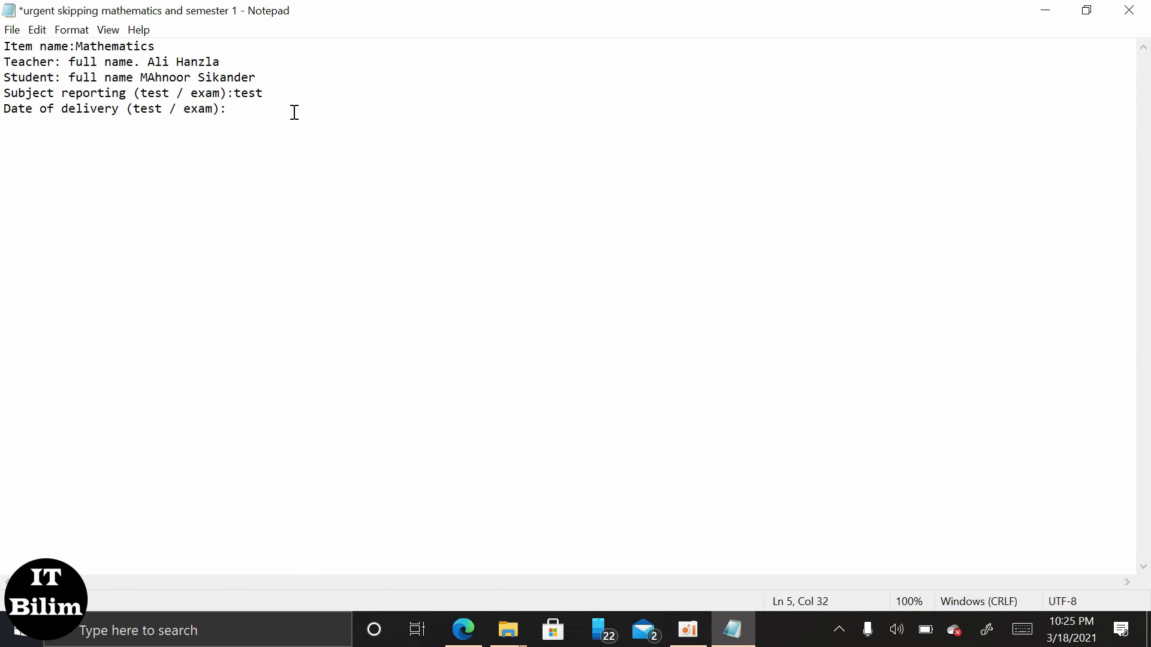
{"action": "type", "text": "07-04-2021"}
{"action": "key", "text": "ctrl+s"}
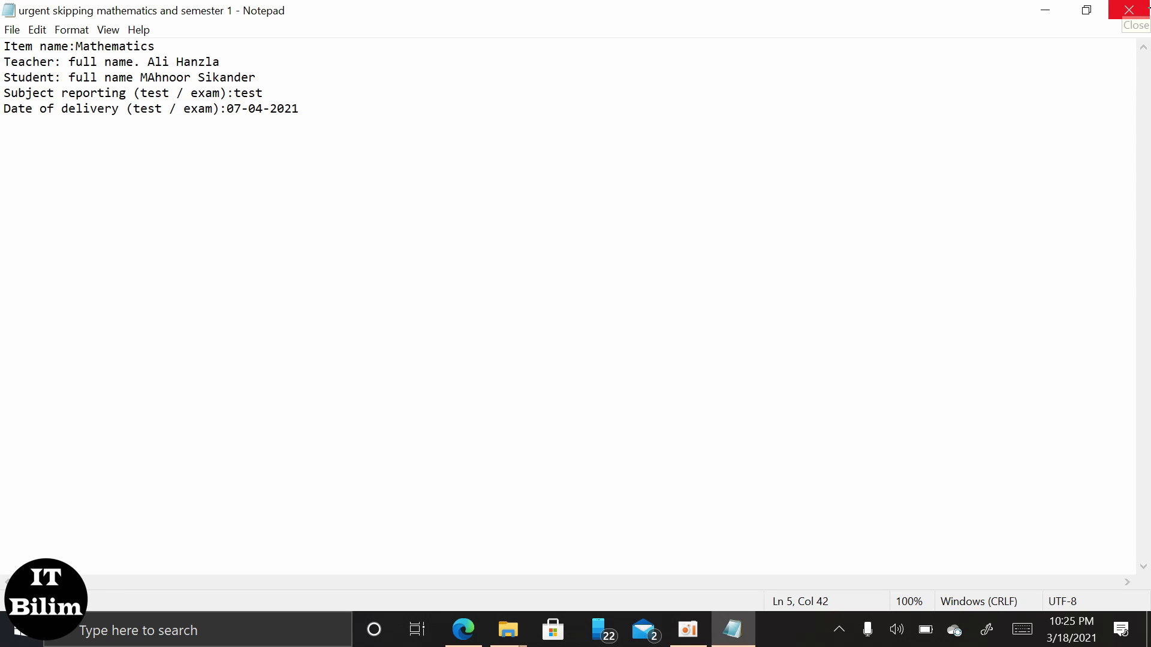
{"action": "left_click", "coordinate": [1129, 10]}
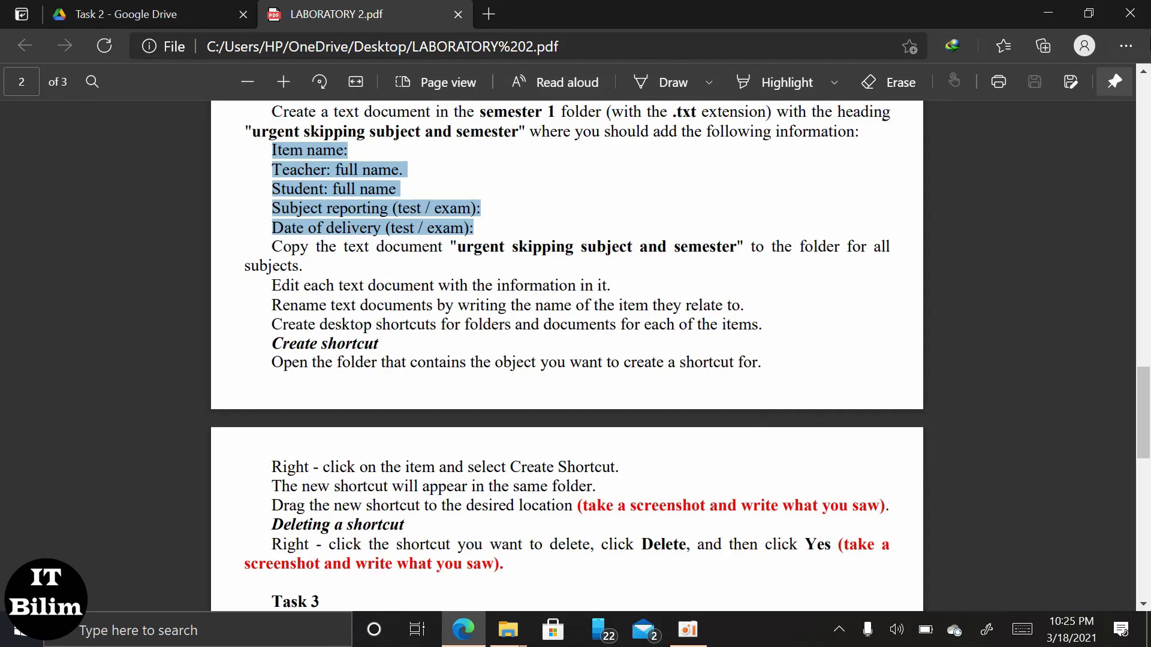
Paste the copied mathematics document into OMA - 201 › english › Semester 2.
{"action": "left_click", "coordinate": [1048, 13]}
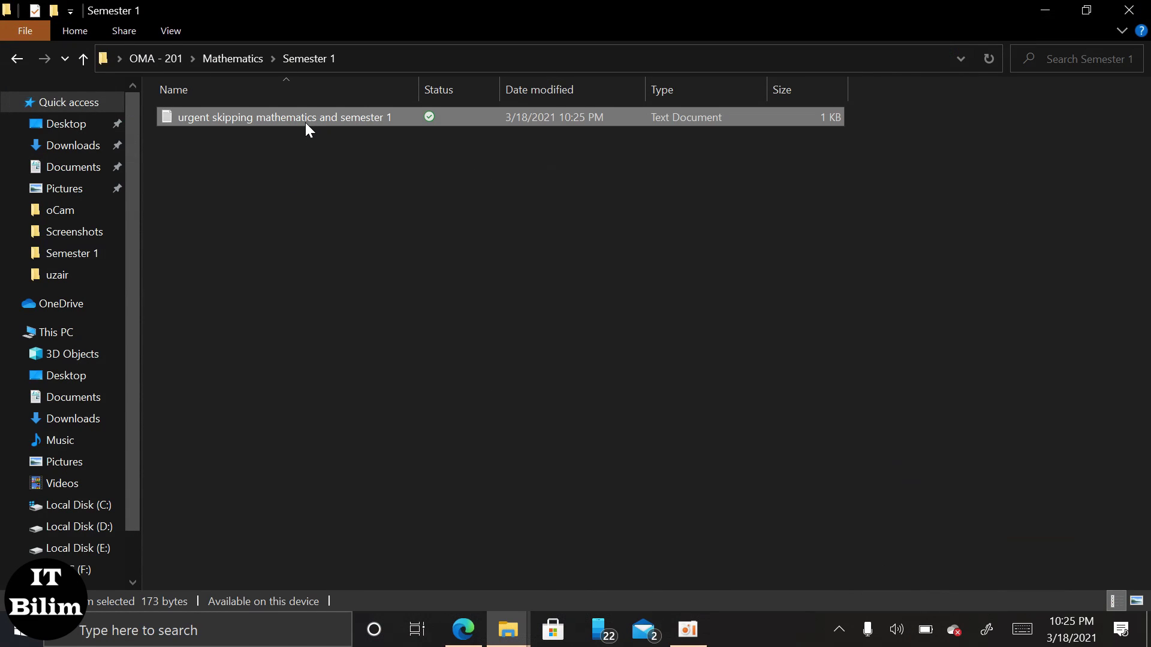
{"action": "left_click", "coordinate": [181, 58]}
{"action": "double_click", "coordinate": [211, 117]}
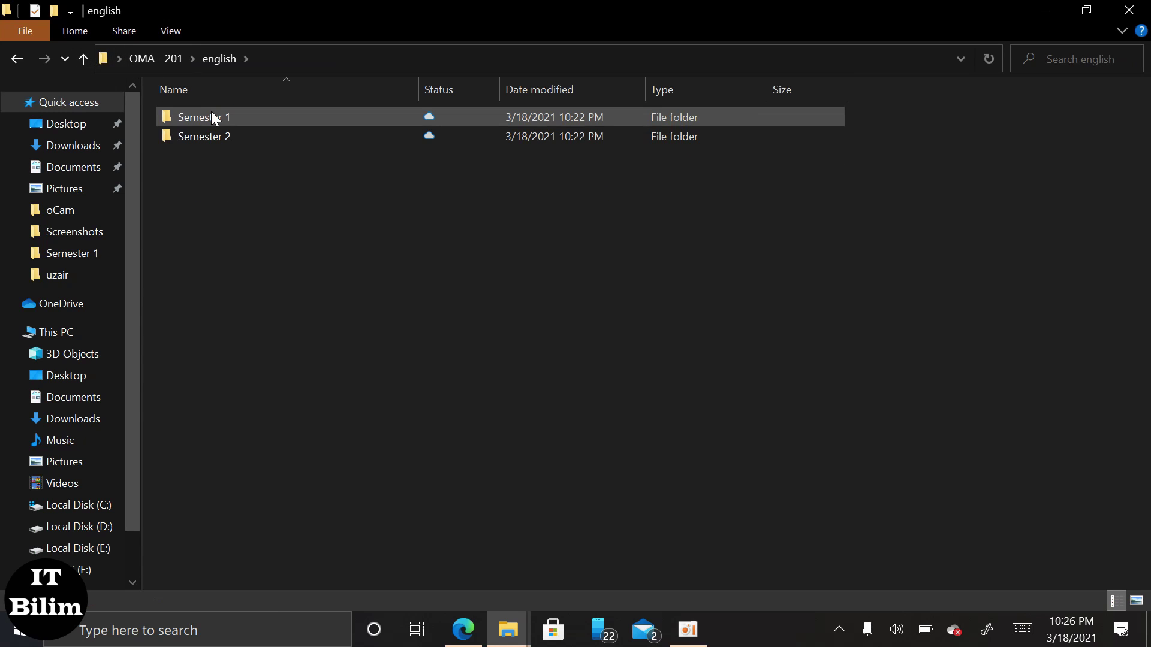
{"action": "left_click", "coordinate": [215, 136]}
{"action": "right_click", "coordinate": [215, 136]}
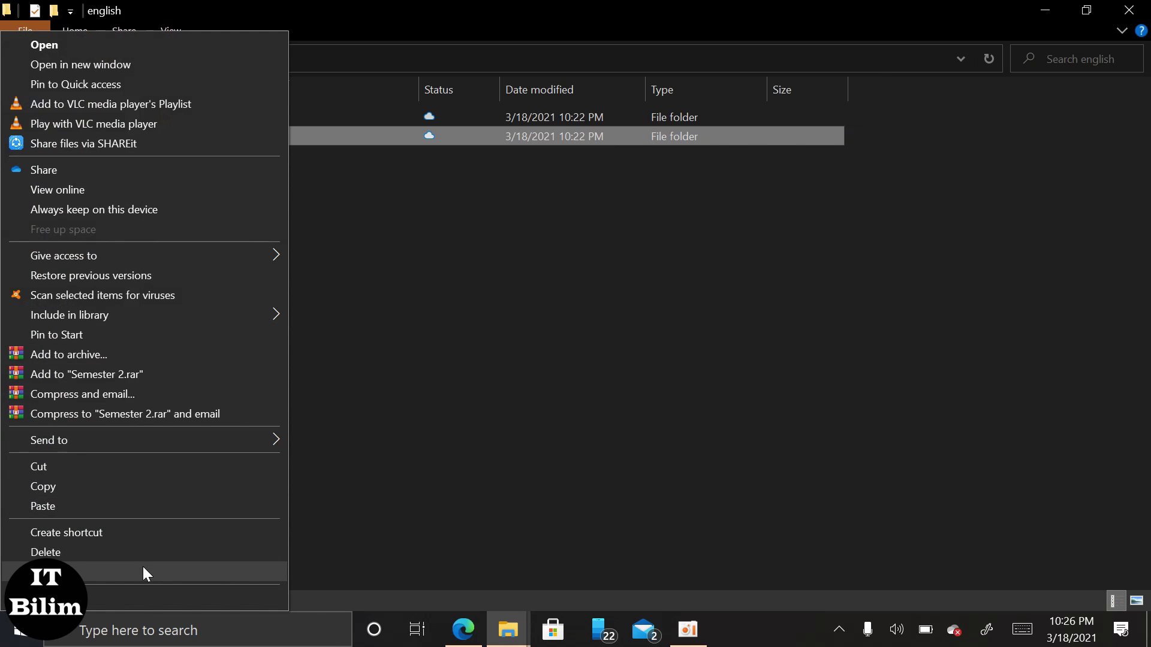
{"action": "left_click", "coordinate": [321, 444]}
{"action": "double_click", "coordinate": [293, 135]}
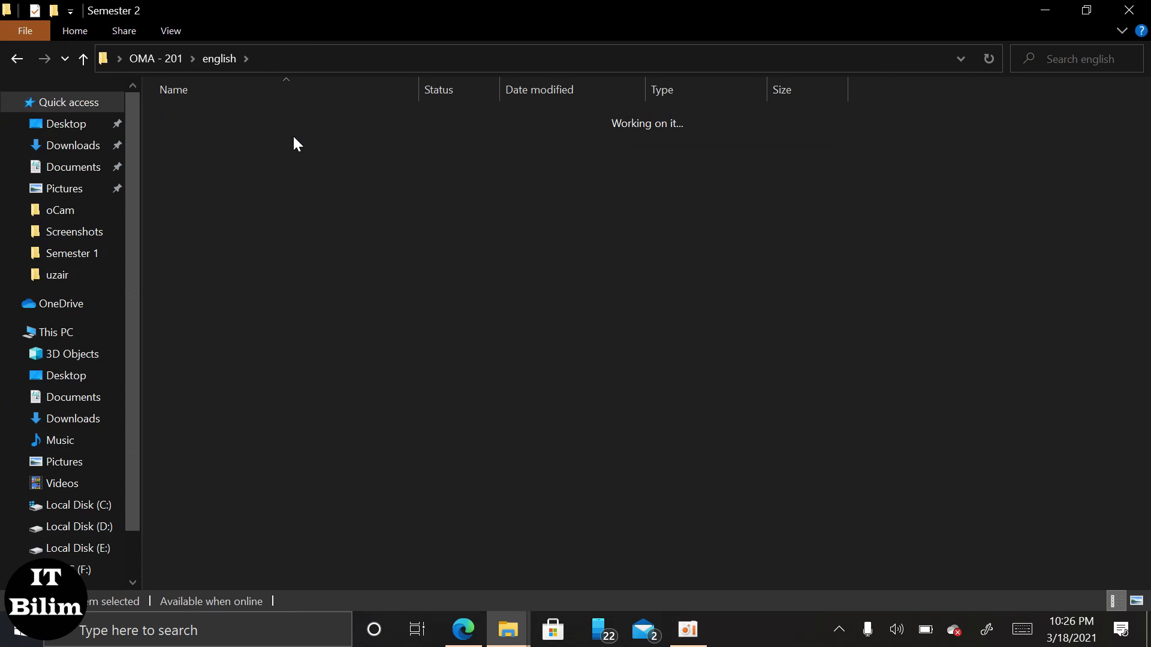
{"action": "key", "text": "ctrl+v"}
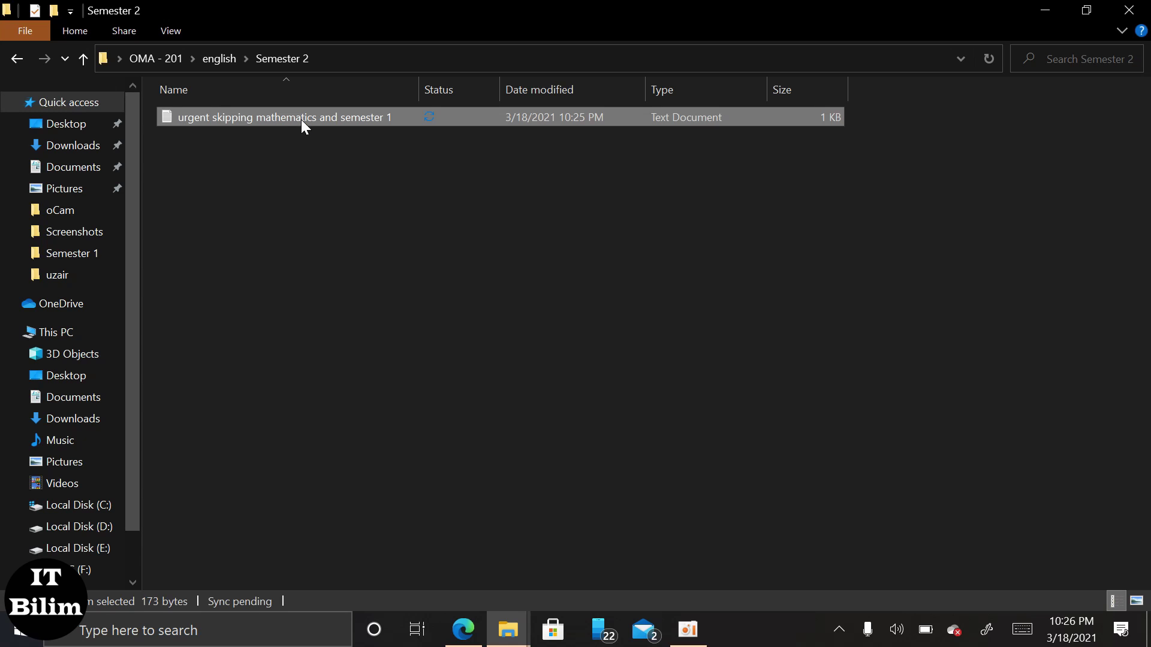
Rename the pasted document to 'urgent skipping english and semester 2'.
{"action": "key", "text": "shift+F10"}
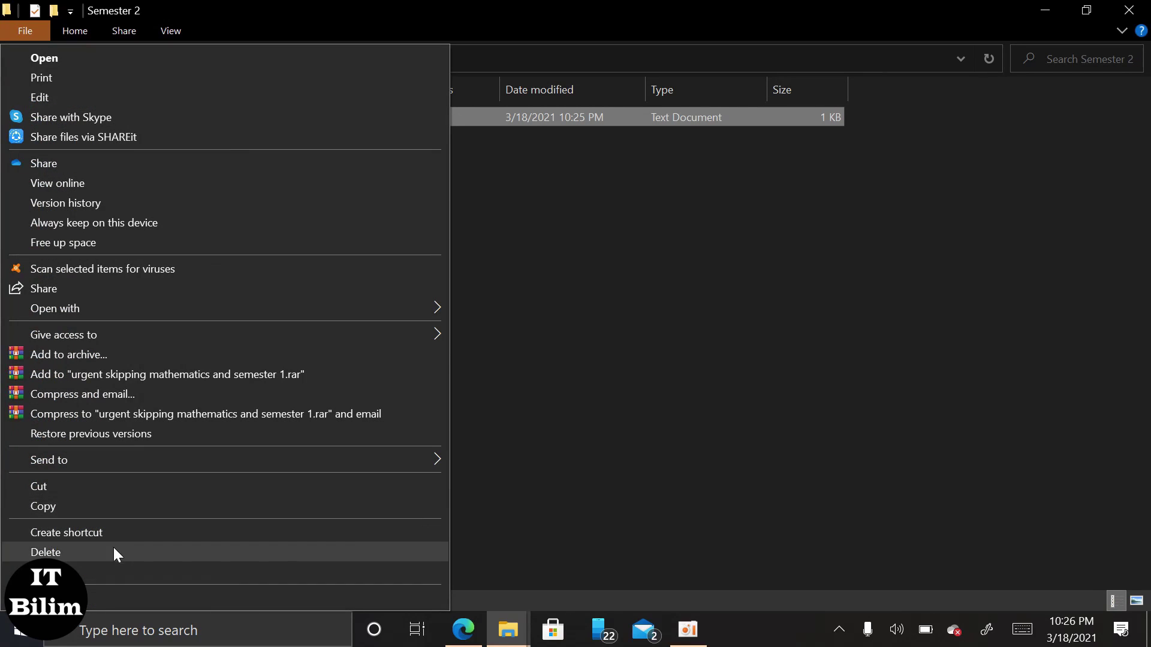
{"action": "left_click", "coordinate": [110, 565]}
{"action": "left_click", "coordinate": [321, 118]}
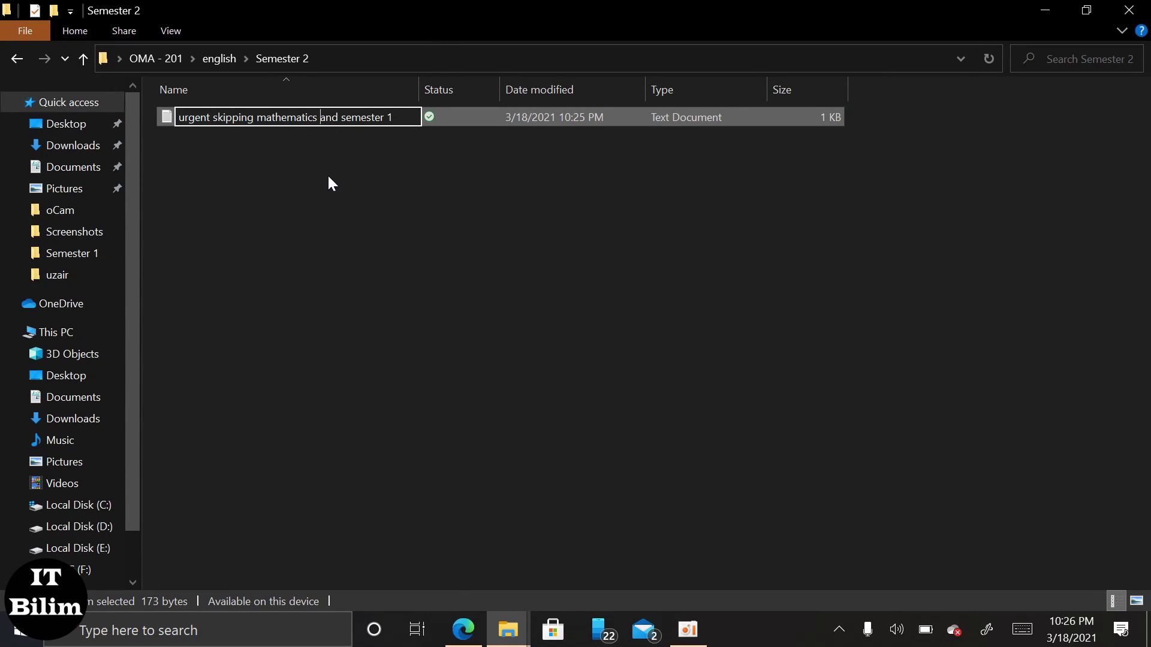
{"action": "key", "text": "BackSpace"}
{"action": "key", "text": "BackSpace"}
{"action": "key", "text": "BackSpace"}
{"action": "key", "text": "BackSpace"}
{"action": "key", "text": "BackSpace"}
{"action": "key", "text": "BackSpace"}
{"action": "key", "text": "BackSpace"}
{"action": "key", "text": "BackSpace"}
{"action": "key", "text": "BackSpace"}
{"action": "key", "text": "BackSpace"}
{"action": "key", "text": "BackSpace"}
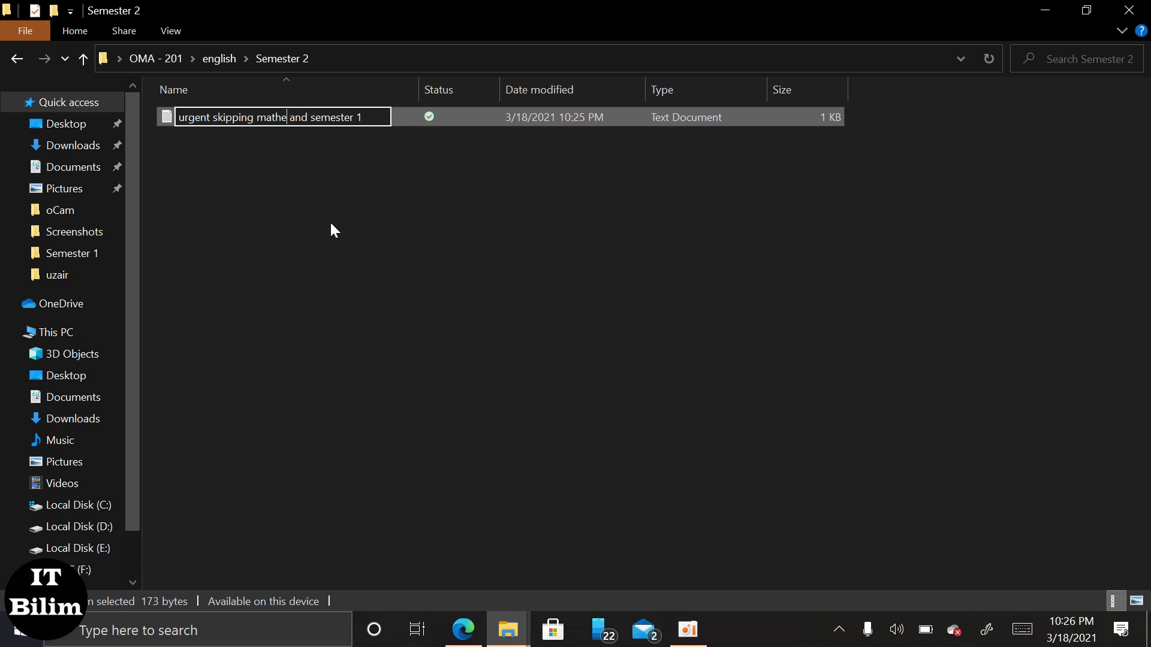
{"action": "type", "text": "engli"}
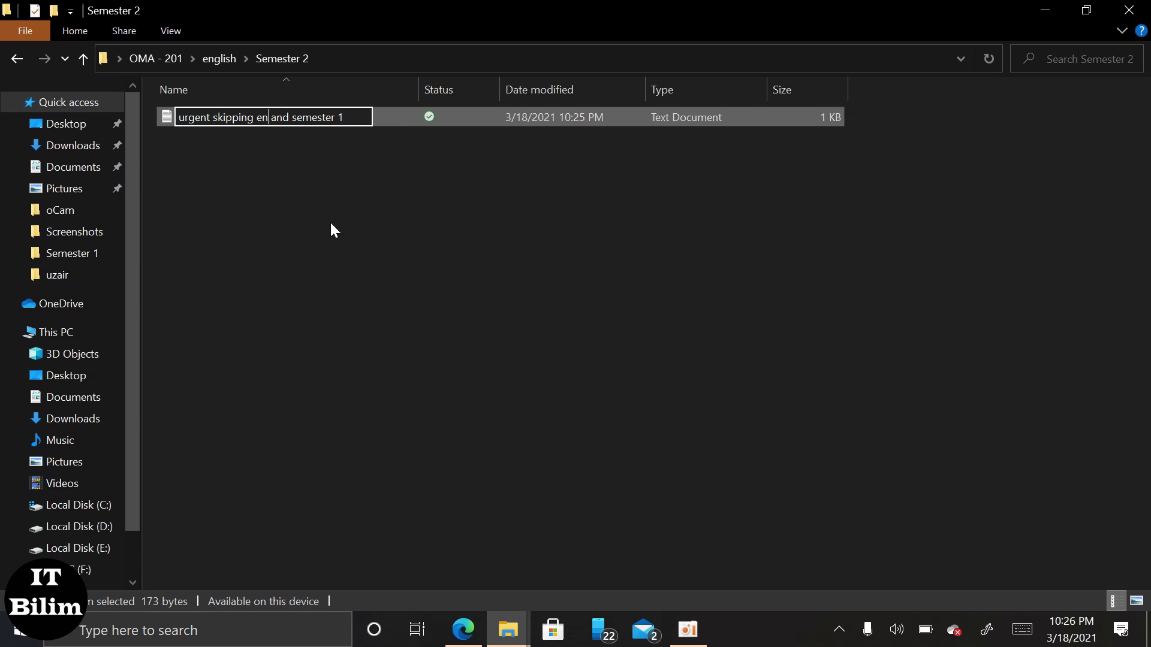
{"action": "type", "text": "sh"}
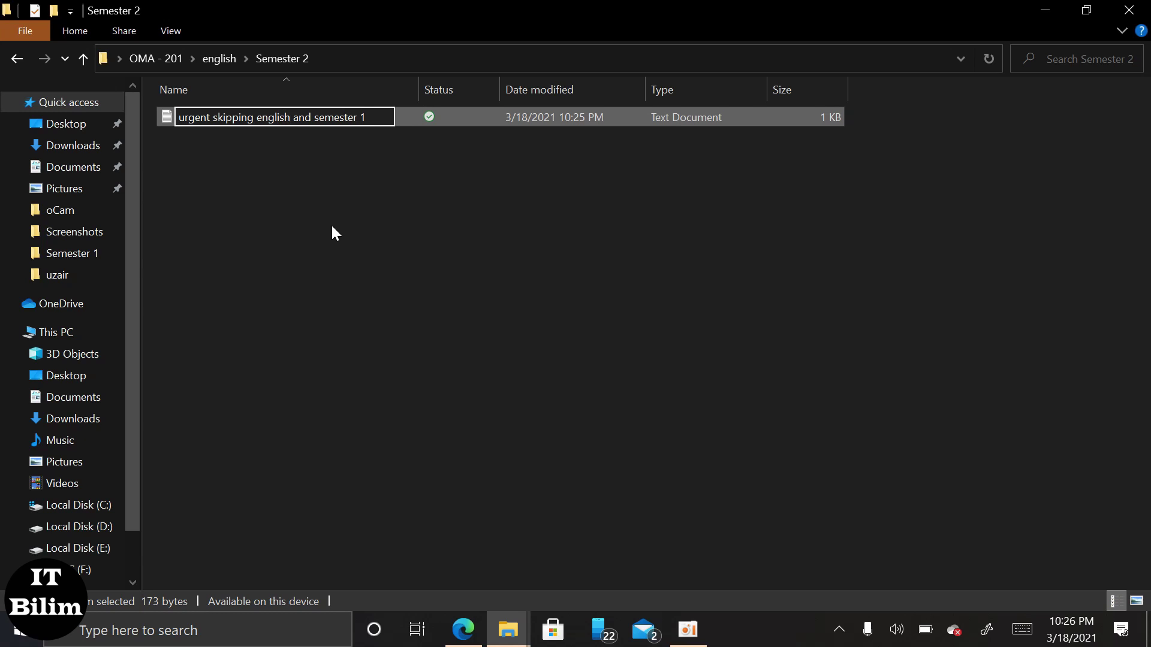
{"action": "key", "text": "BackSpace"}
{"action": "type", "text": "2"}
{"action": "key", "text": "Return"}
{"action": "double_click", "coordinate": [376, 116]}
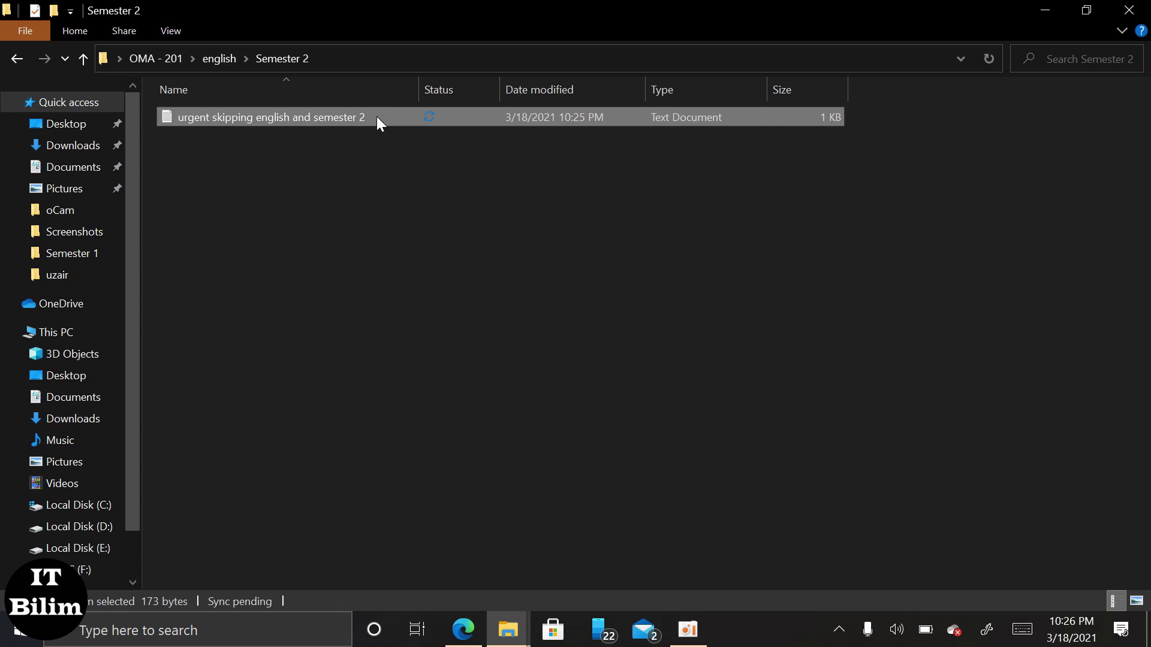
Change Item name to English, replace the teacher's name, and fix the student name's capitalisation.
{"action": "left_click", "coordinate": [309, 186]}
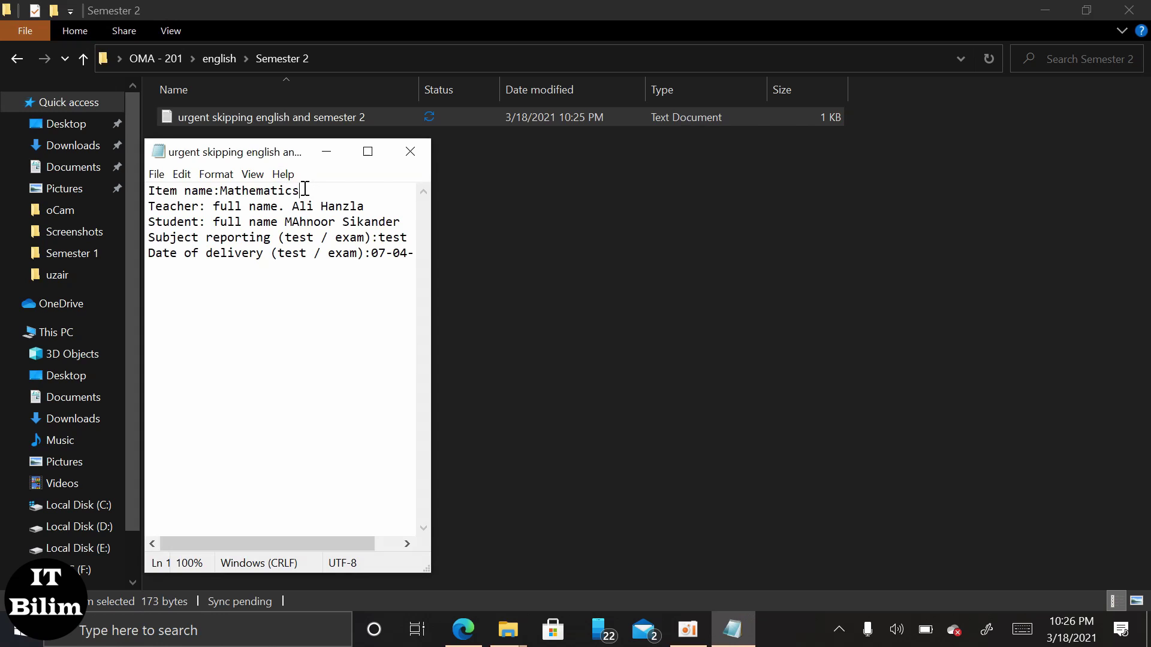
{"action": "key", "text": "BackSpace"}
{"action": "key", "text": "BackSpace"}
{"action": "key", "text": "BackSpace"}
{"action": "key", "text": "BackSpace"}
{"action": "key", "text": "BackSpace"}
{"action": "key", "text": "BackSpace"}
{"action": "key", "text": "BackSpace"}
{"action": "key", "text": "BackSpace"}
{"action": "key", "text": "BackSpace"}
{"action": "key", "text": "BackSpace"}
{"action": "key", "text": "BackSpace"}
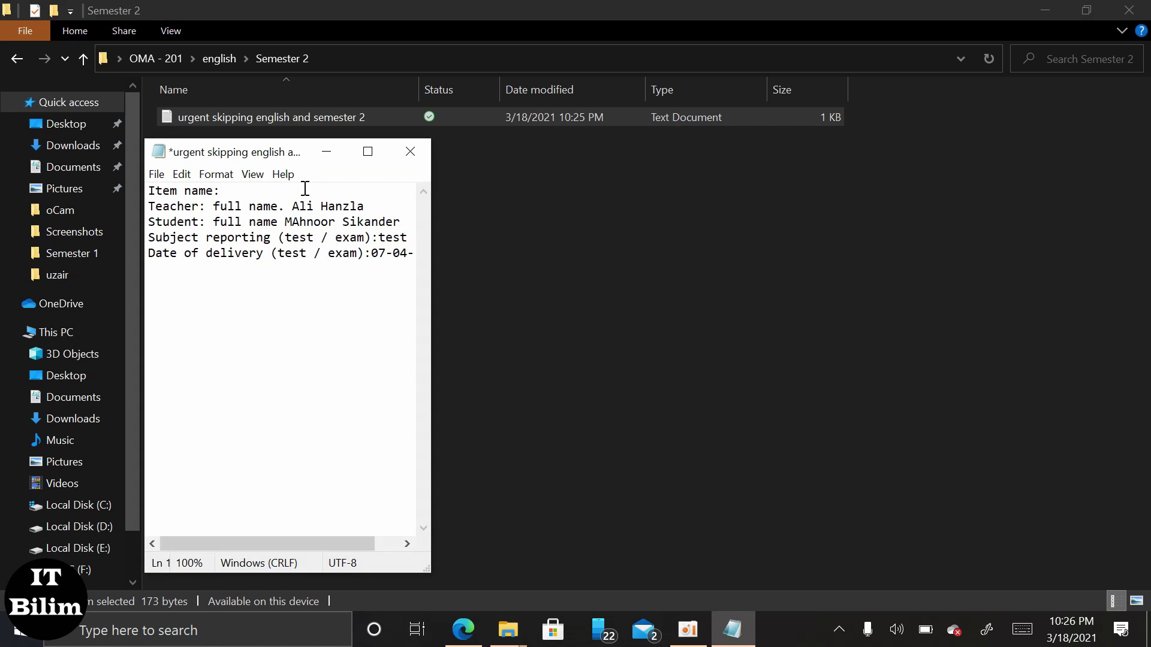
{"action": "type", "text": "English"}
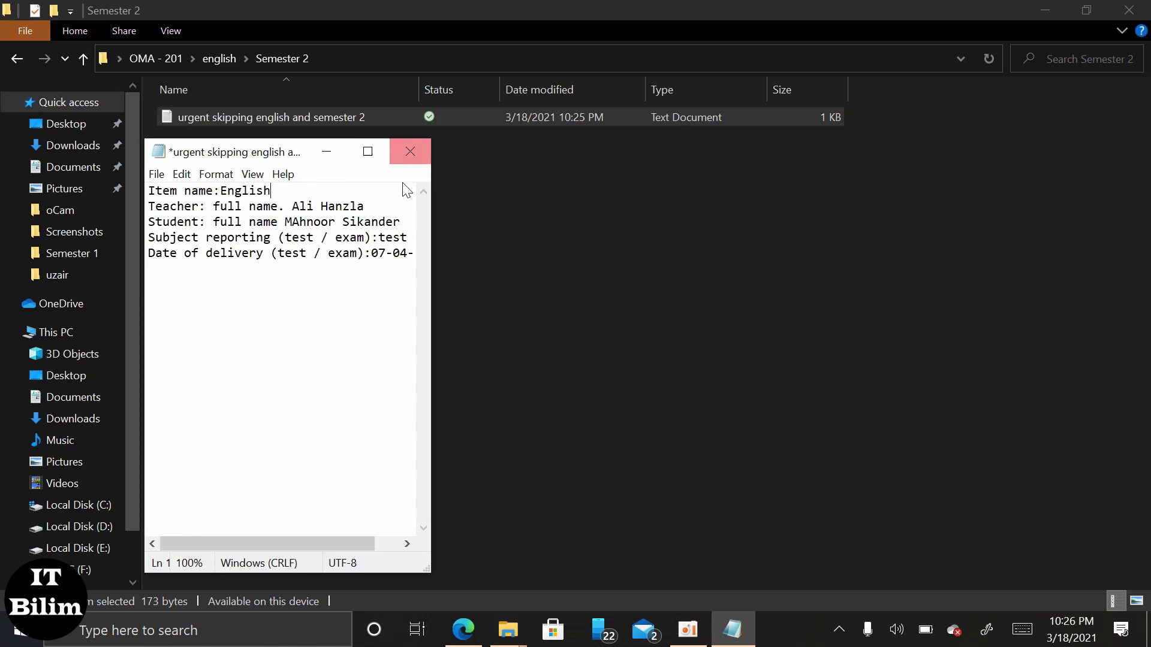
{"action": "left_click", "coordinate": [376, 212]}
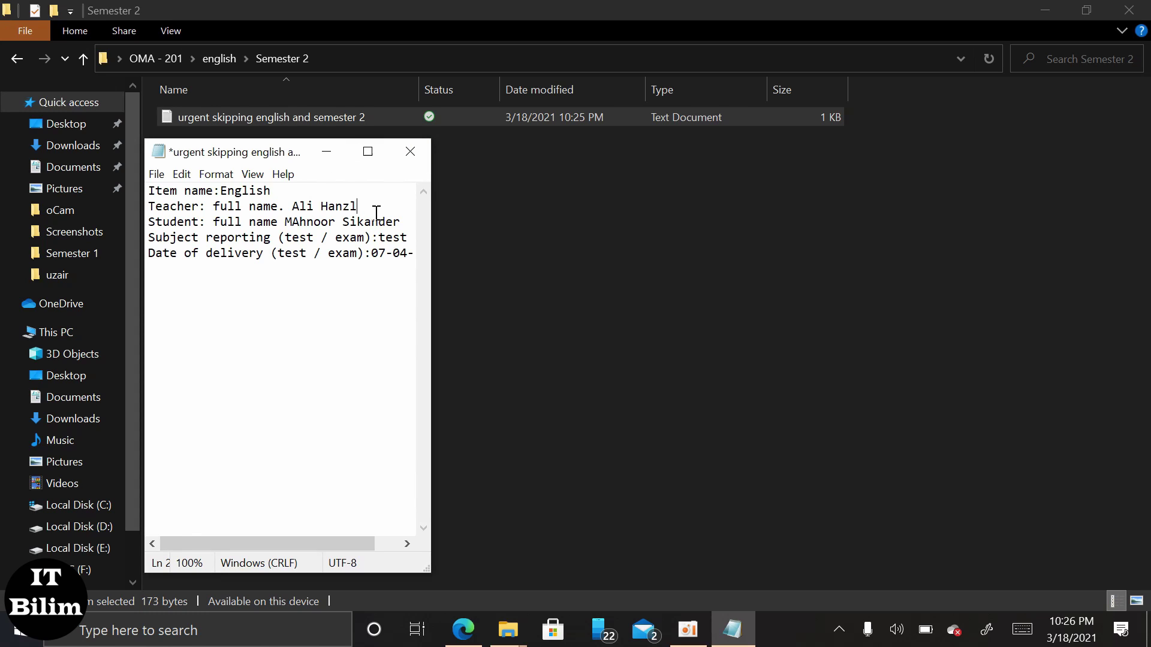
{"action": "key", "text": "BackSpace"}
{"action": "key", "text": "BackSpace"}
{"action": "key", "text": "BackSpace"}
{"action": "key", "text": "BackSpace"}
{"action": "key", "text": "BackSpace"}
{"action": "key", "text": "BackSpace"}
{"action": "key", "text": "BackSpace"}
{"action": "key", "text": "BackSpace"}
{"action": "key", "text": "BackSpace"}
{"action": "type", "text": "Nurizbey"}
{"action": "left_click", "coordinate": [300, 222]}
{"action": "key", "text": "BackSpace"}
{"action": "type", "text": "a"}
Change subject reporting to 'exan' and the delivery day to 27, then save and close.
{"action": "left_click", "coordinate": [407, 238]}
{"action": "key", "text": "BackSpace"}
{"action": "key", "text": "BackSpace"}
{"action": "key", "text": "BackSpace"}
{"action": "key", "text": "BackSpace"}
{"action": "type", "text": "ex"}
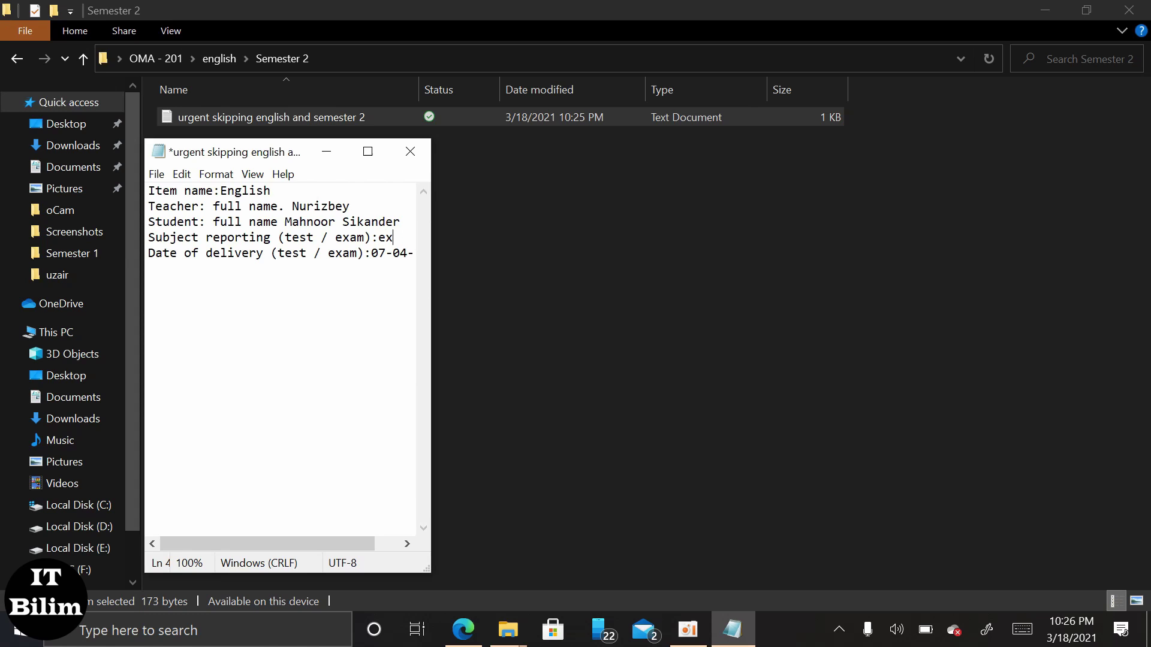
{"action": "type", "text": "an"}
{"action": "left_click", "coordinate": [379, 252]}
{"action": "key", "text": "BackSpace"}
{"action": "type", "text": "2"}
{"action": "key", "text": "ctrl+s"}
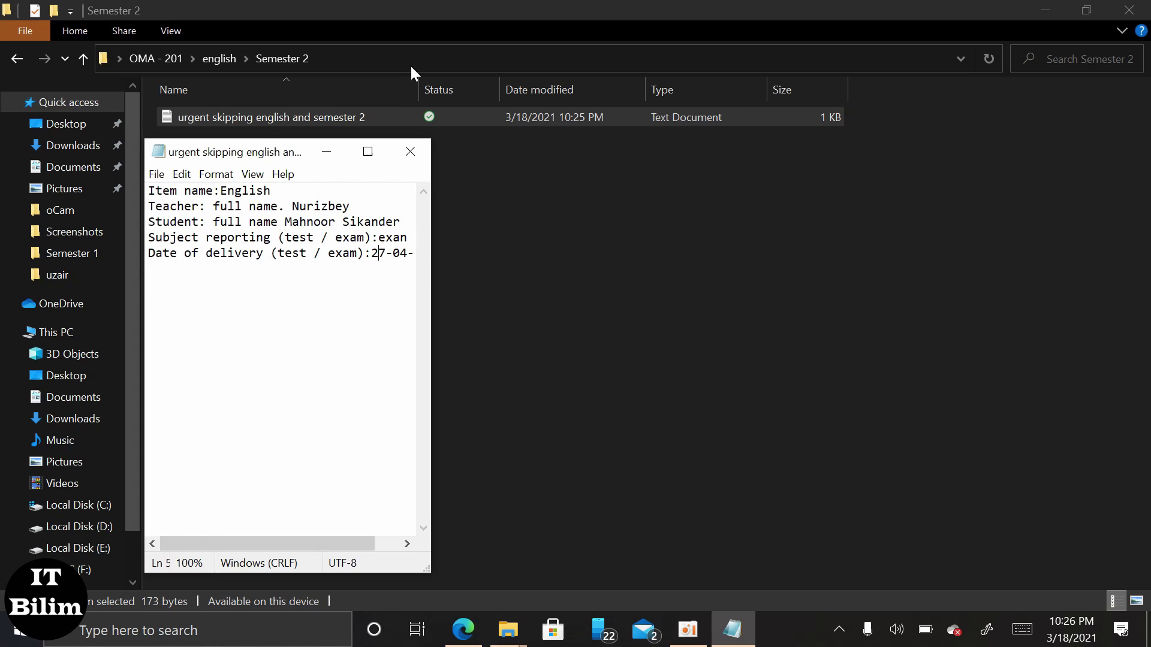
{"action": "left_click", "coordinate": [410, 151]}
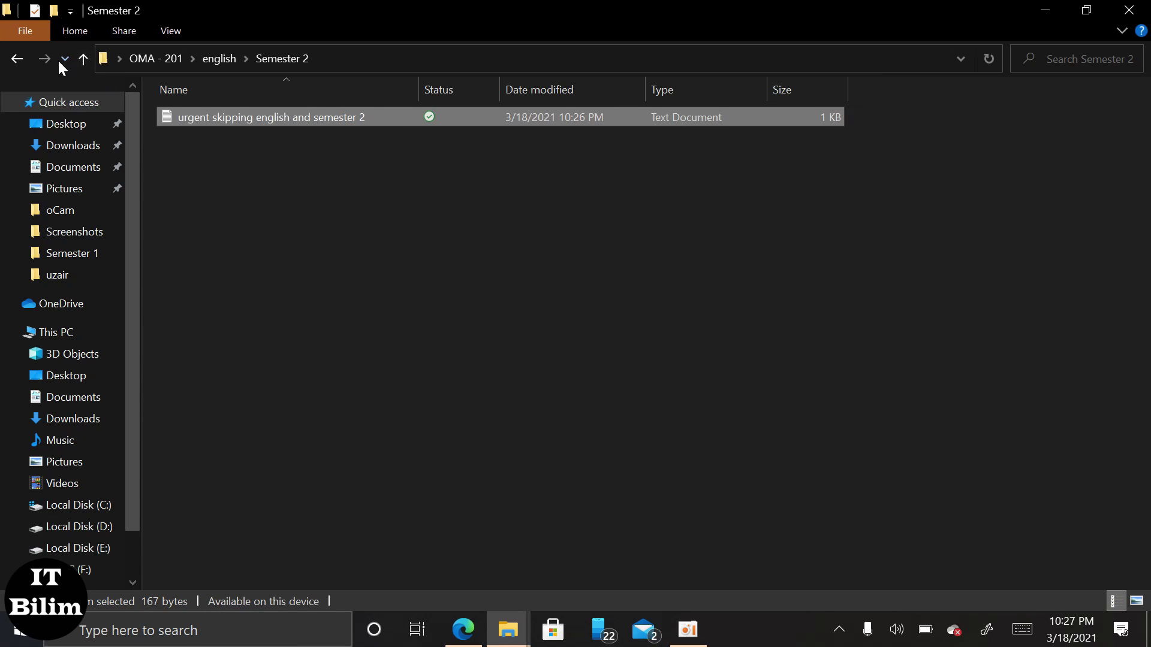
Paste the copied form into OMA - 201 › History › Semester 1.
{"action": "left_click", "coordinate": [156, 58]}
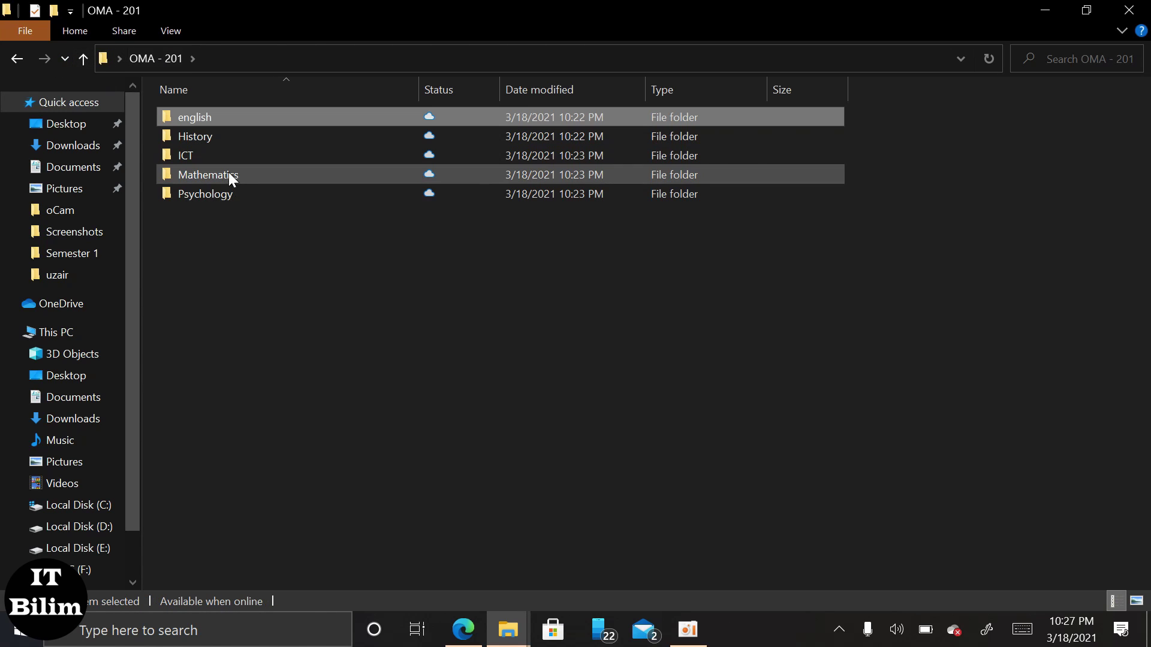
{"action": "double_click", "coordinate": [223, 134]}
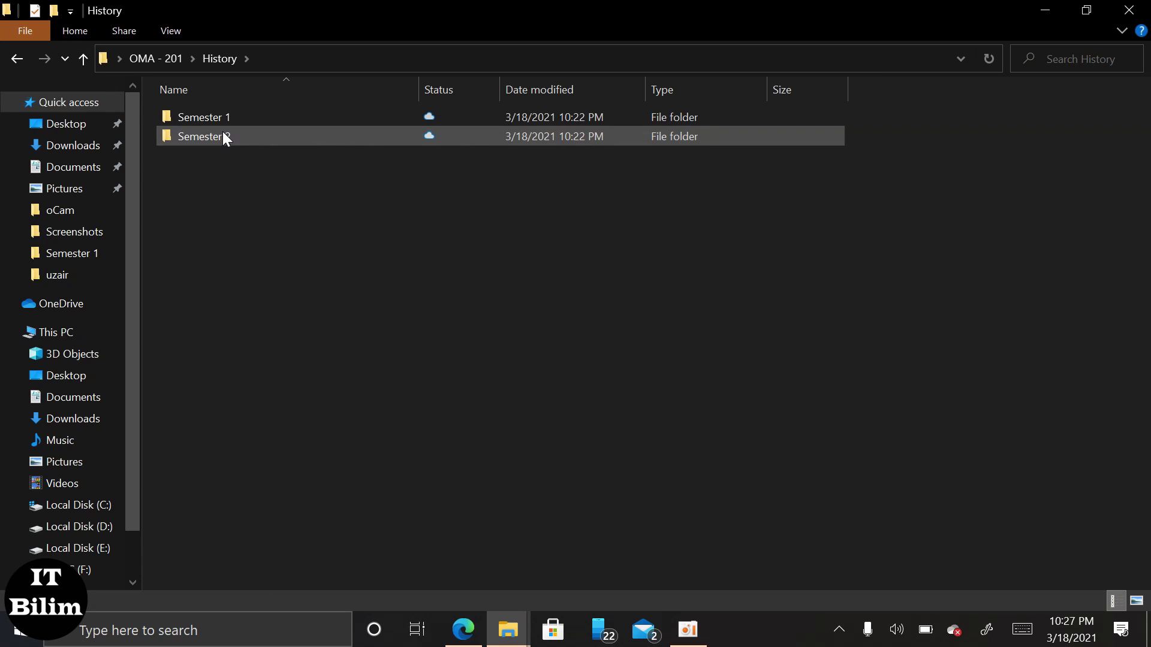
{"action": "double_click", "coordinate": [228, 117]}
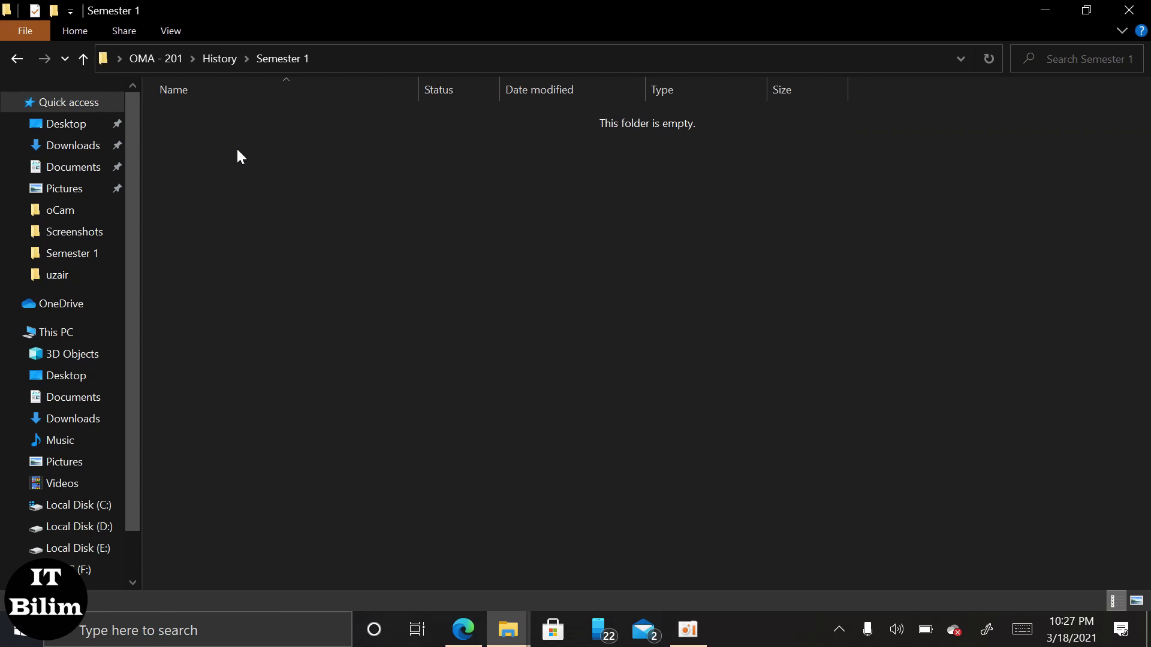
{"action": "key", "text": "ctrl+v"}
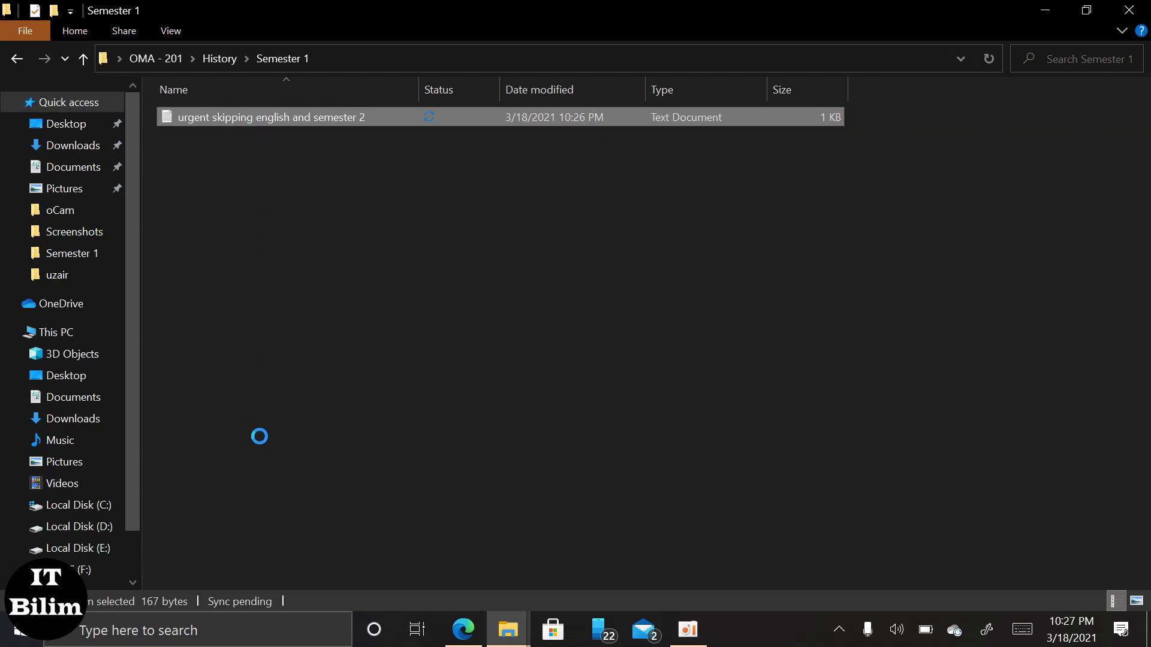
Rename the pasted form to 'urgent skipping history and semester 1'.
{"action": "left_click", "coordinate": [177, 570]}
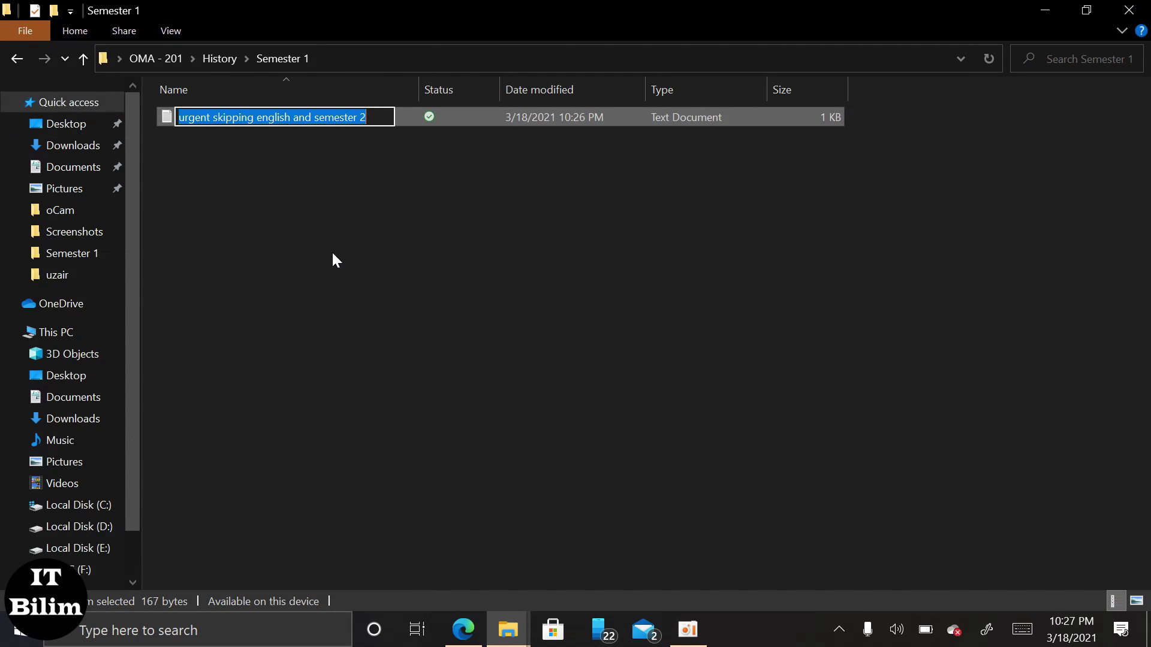
{"action": "left_click", "coordinate": [290, 117]}
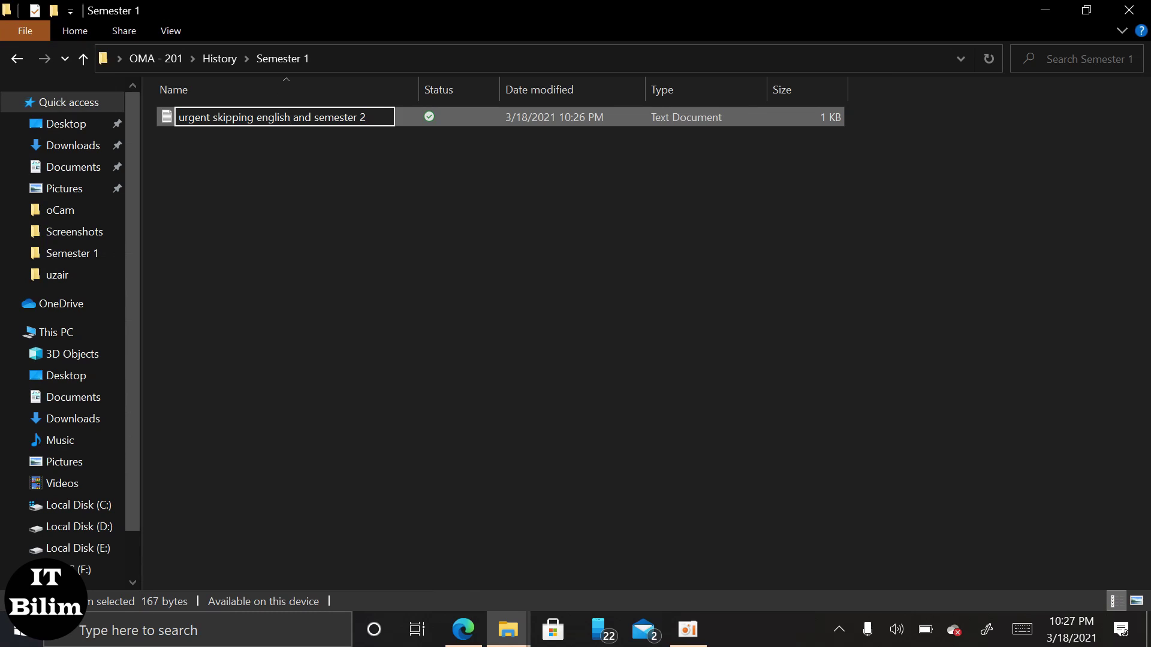
{"action": "key", "text": "BackSpace"}
{"action": "key", "text": "BackSpace"}
{"action": "key", "text": "BackSpace"}
{"action": "key", "text": "BackSpace"}
{"action": "key", "text": "BackSpace"}
{"action": "key", "text": "BackSpace"}
{"action": "key", "text": "BackSpace"}
{"action": "type", "text": "h"}
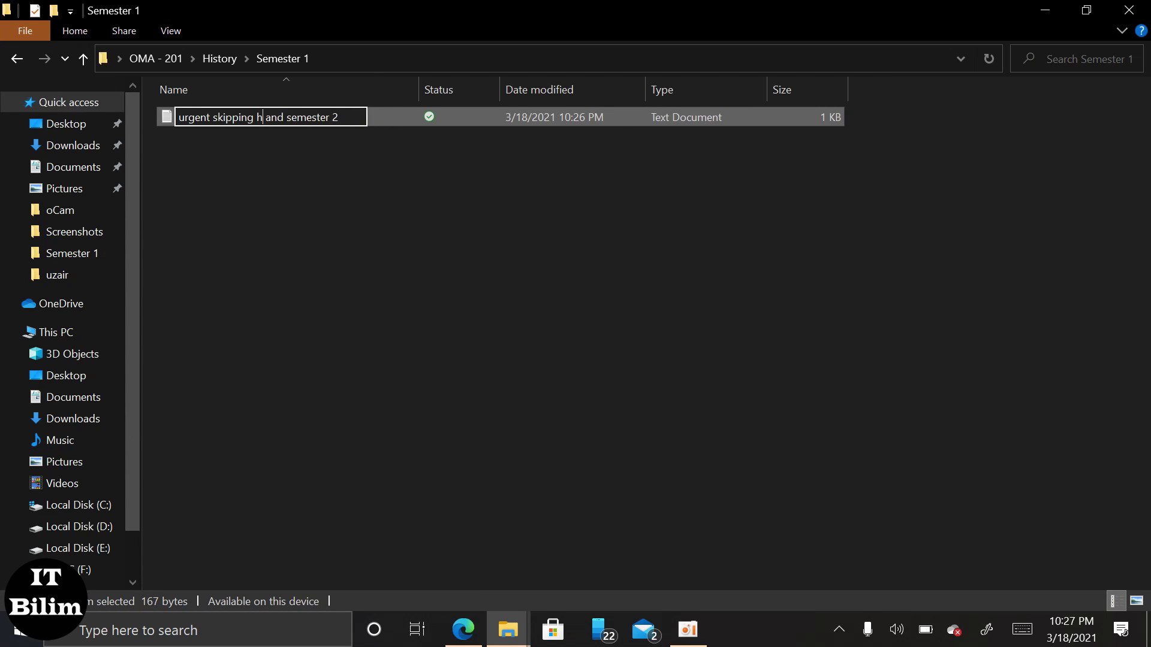
{"action": "type", "text": "istory"}
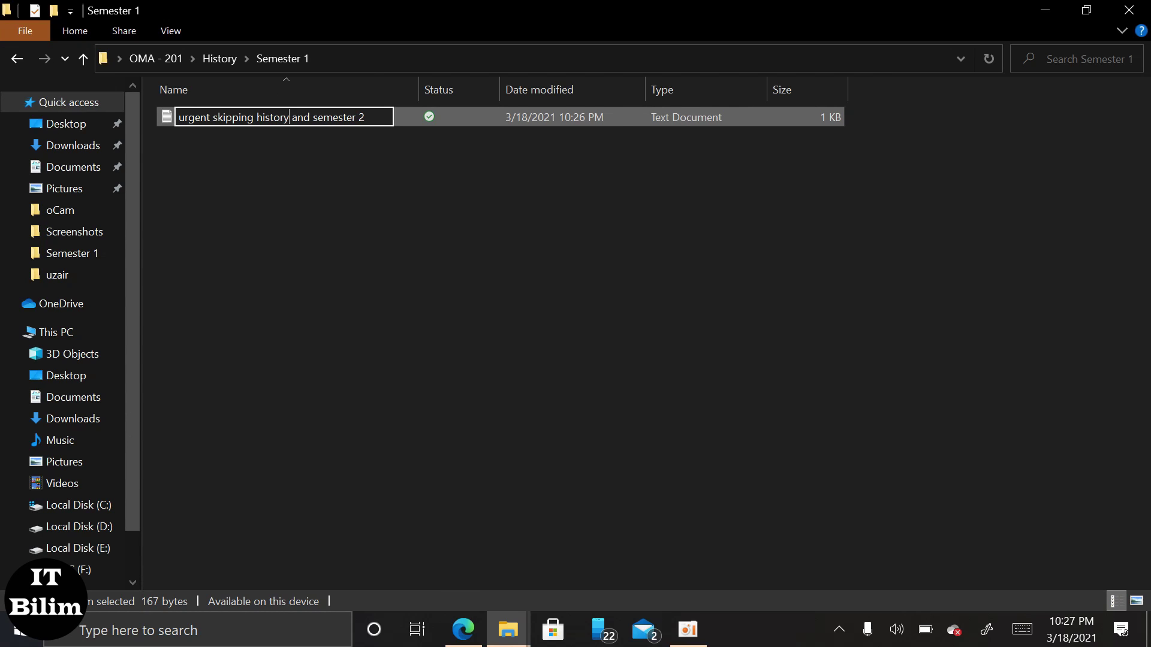
{"action": "left_click", "coordinate": [369, 118]}
{"action": "key", "text": "BackSpace"}
{"action": "type", "text": "1"}
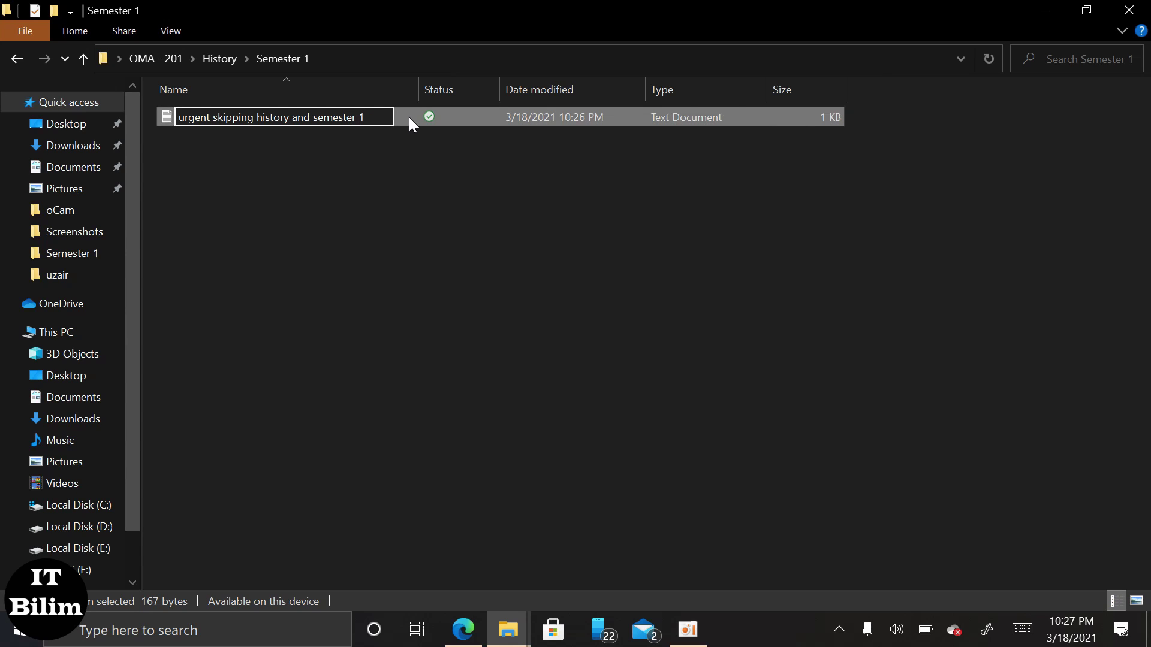
{"action": "left_click", "coordinate": [409, 116]}
{"action": "double_click", "coordinate": [408, 117]}
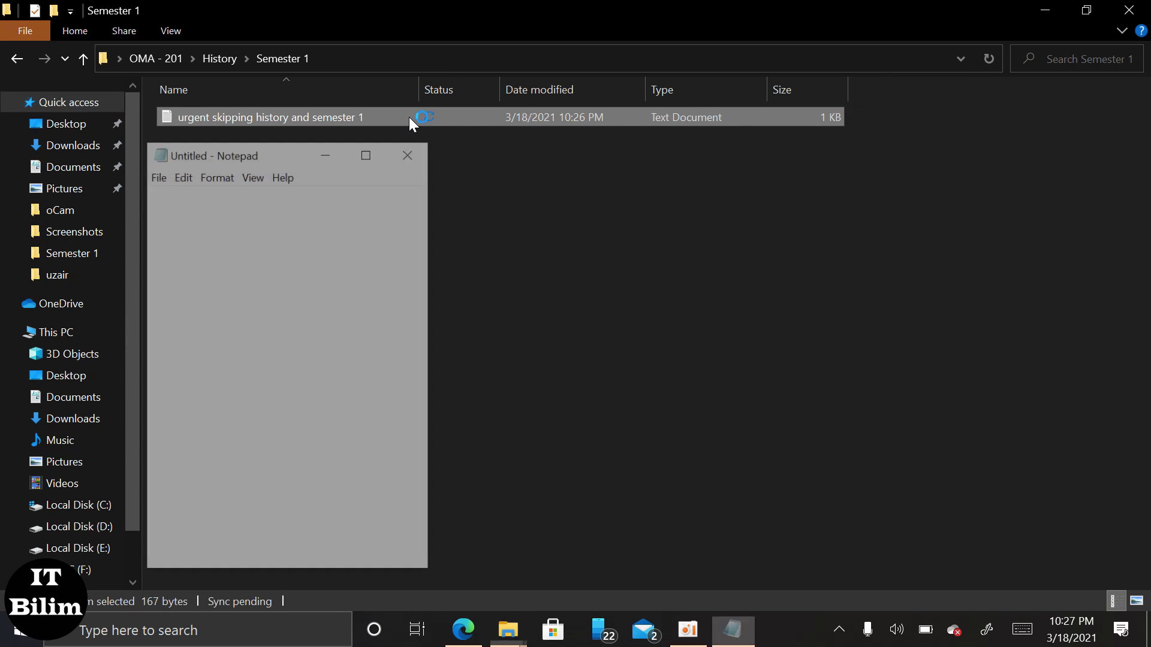
Set the item name to History, replace the teacher's name, change delivery day to 09, then save and close.
{"action": "left_click", "coordinate": [329, 188]}
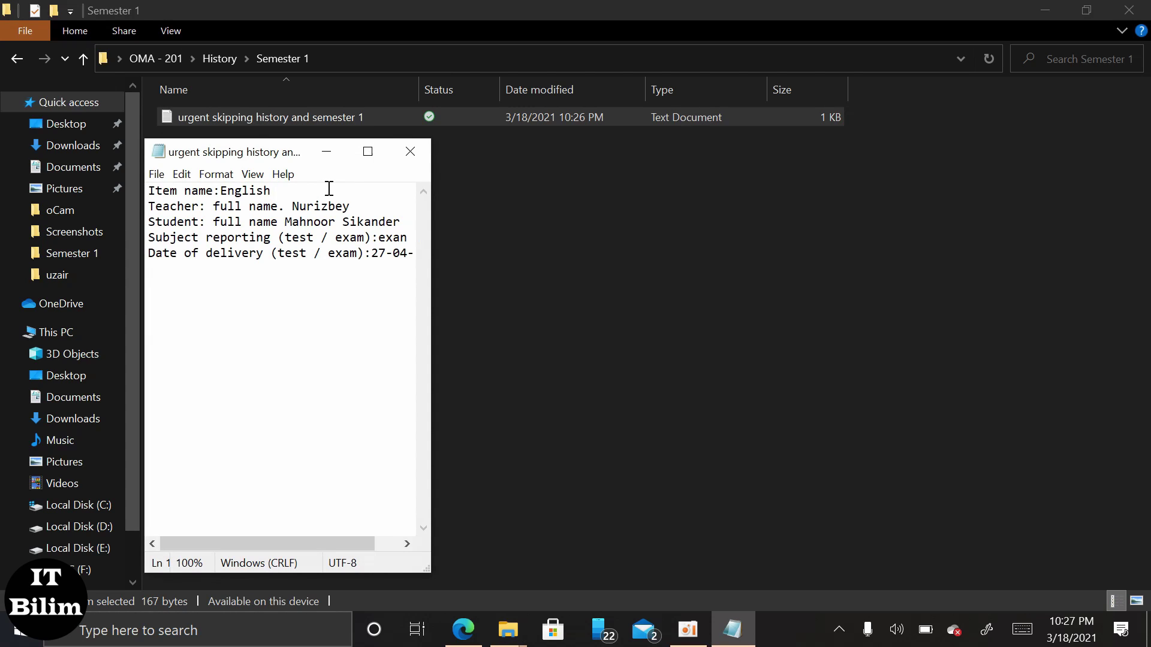
{"action": "key", "text": "BackSpace"}
{"action": "key", "text": "BackSpace"}
{"action": "key", "text": "BackSpace"}
{"action": "key", "text": "BackSpace"}
{"action": "key", "text": "BackSpace"}
{"action": "key", "text": "BackSpace"}
{"action": "key", "text": "BackSpace"}
{"action": "key", "text": "BackSpace"}
{"action": "type", "text": "Histo"}
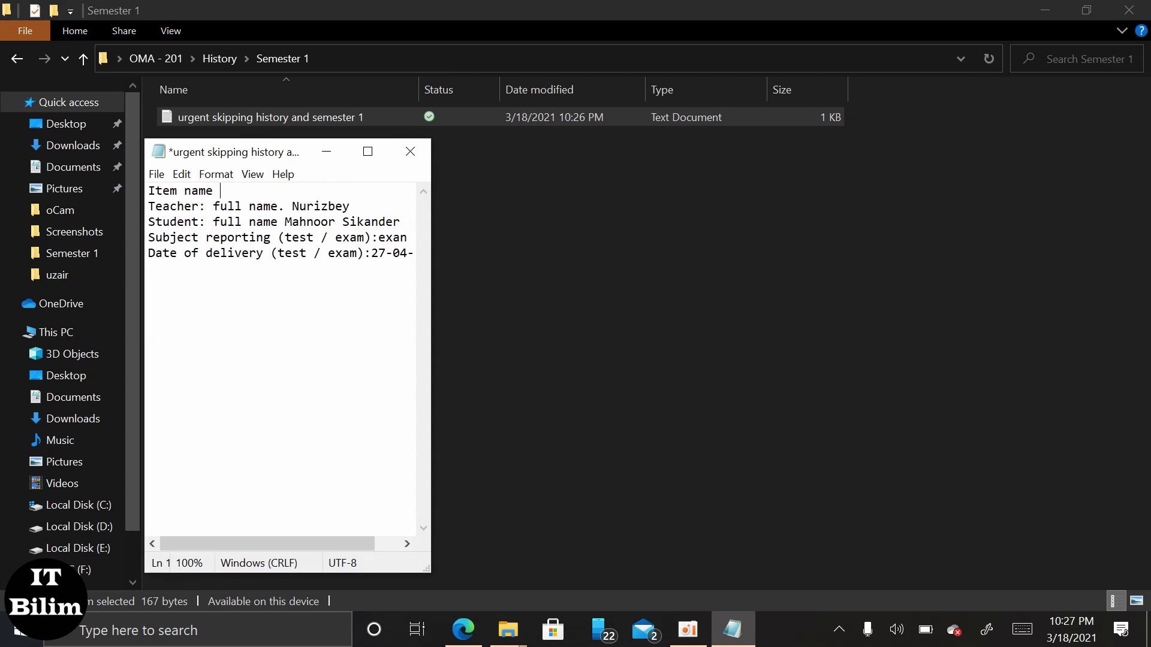
{"action": "type", "text": "ry"}
{"action": "left_click", "coordinate": [396, 205]}
{"action": "key", "text": "BackSpace"}
{"action": "key", "text": "BackSpace"}
{"action": "key", "text": "BackSpace"}
{"action": "key", "text": "BackSpace"}
{"action": "key", "text": "BackSpace"}
{"action": "key", "text": "BackSpace"}
{"action": "key", "text": "BackSpace"}
{"action": "key", "text": "BackSpace"}
{"action": "type", "text": "A"}
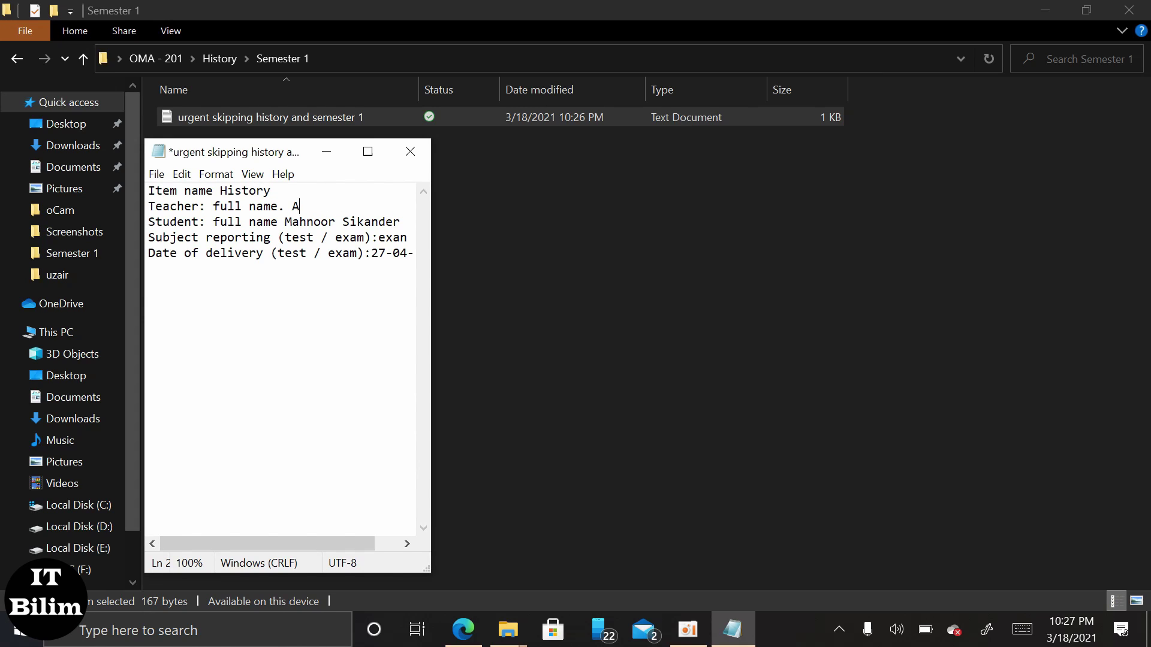
{"action": "type", "text": "mangdele"}
{"action": "left_click", "coordinate": [388, 256]}
{"action": "key", "text": "BackSpace"}
{"action": "key", "text": "BackSpace"}
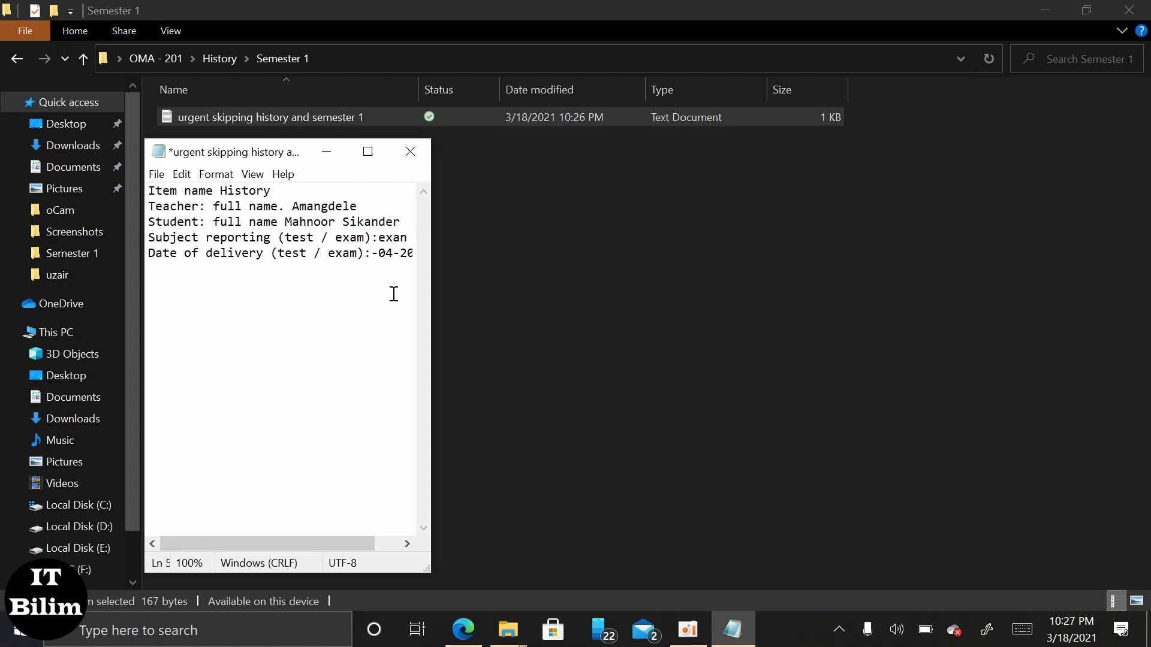
{"action": "type", "text": "09"}
{"action": "key", "text": "ctrl+s"}
{"action": "left_click", "coordinate": [408, 151]}
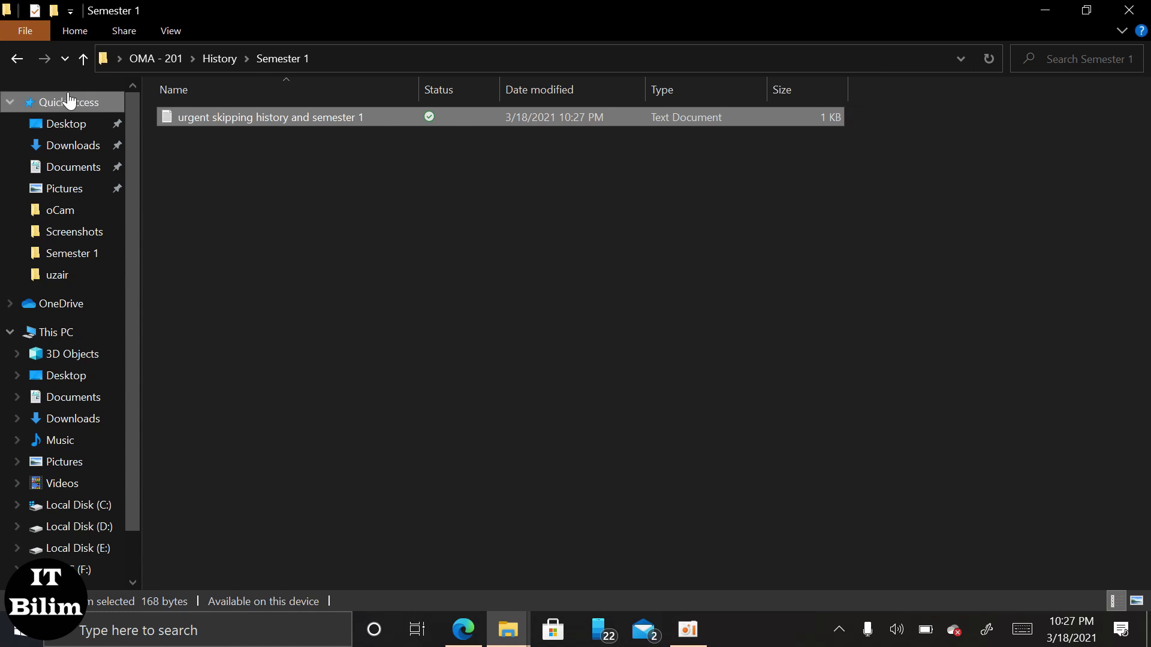
Paste the History form into OMA - 201 › ICT › Semester 2.
{"action": "left_click", "coordinate": [152, 59]}
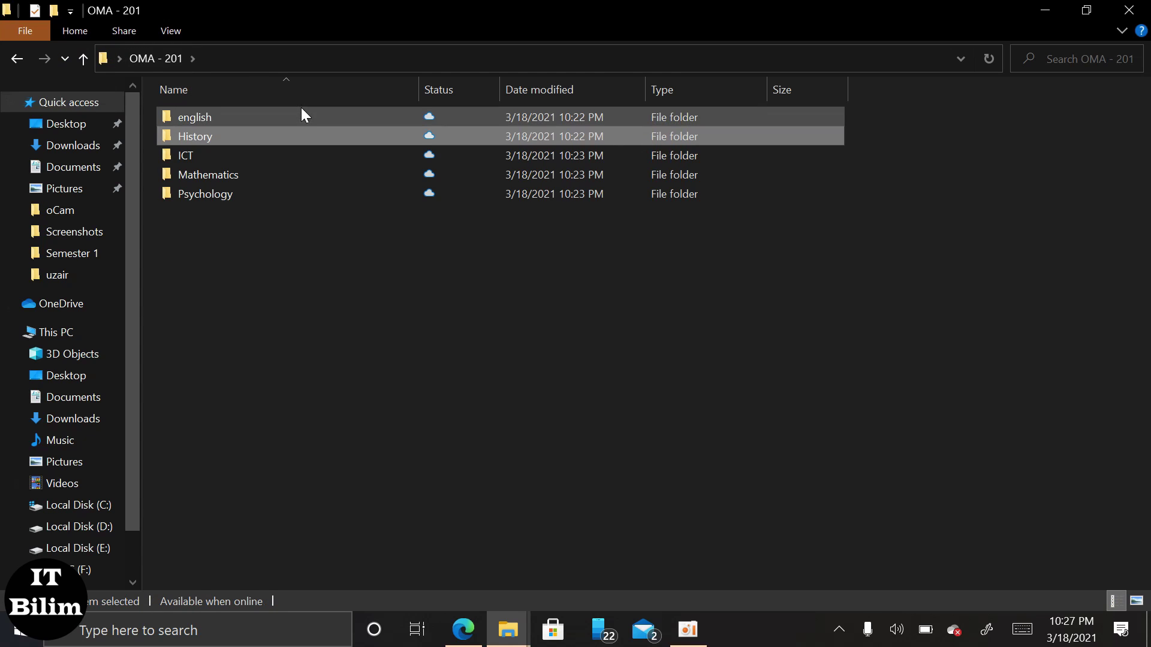
{"action": "double_click", "coordinate": [295, 153]}
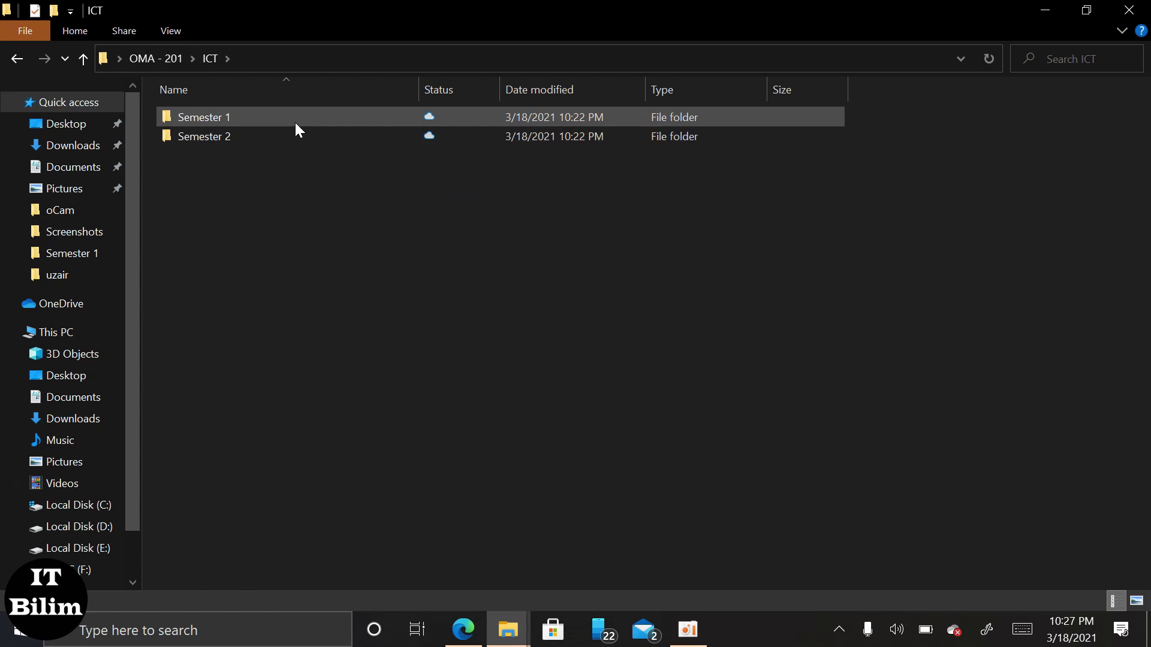
{"action": "left_click", "coordinate": [297, 137]}
{"action": "left_click", "coordinate": [295, 134]}
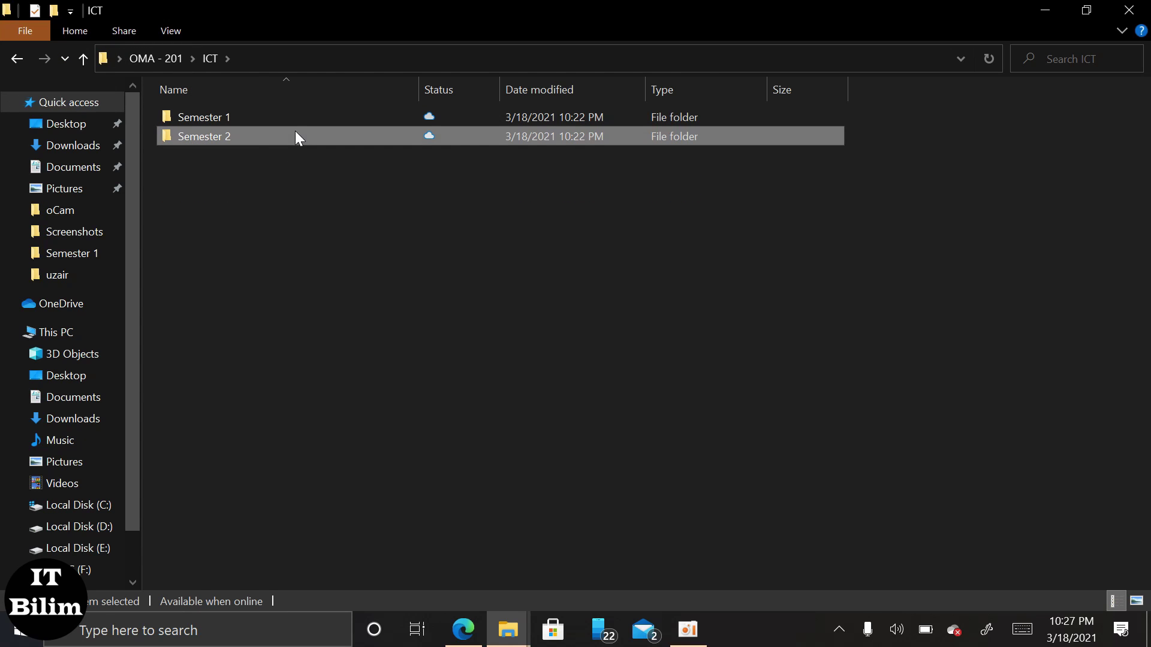
{"action": "double_click", "coordinate": [295, 135]}
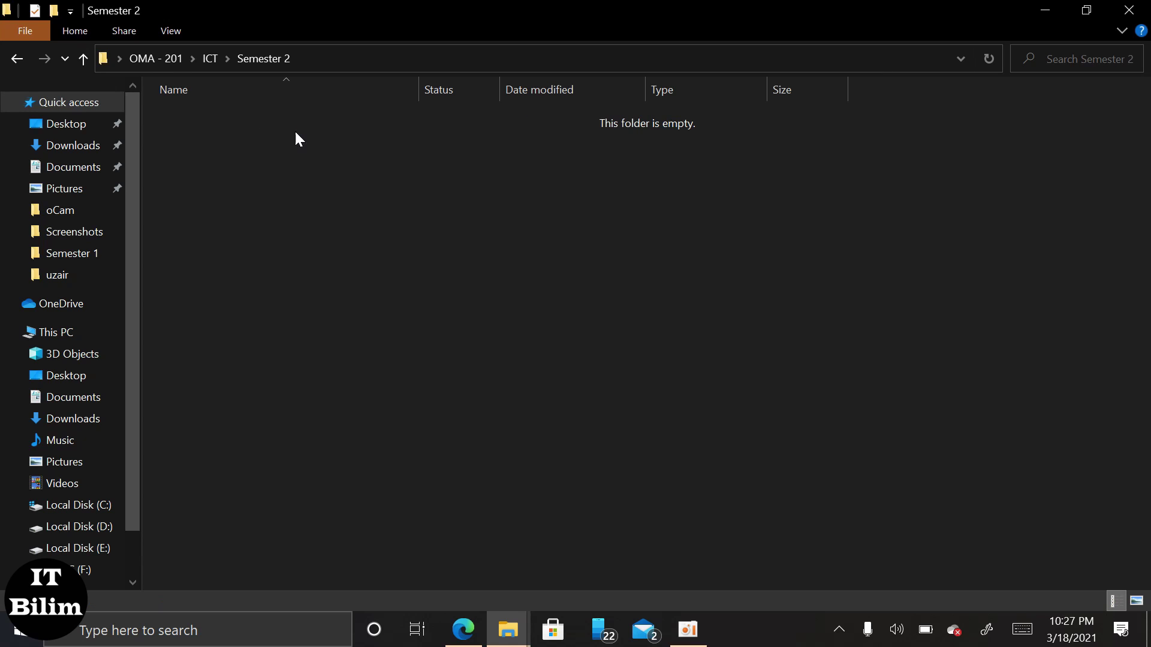
{"action": "key", "text": "ctrl+v"}
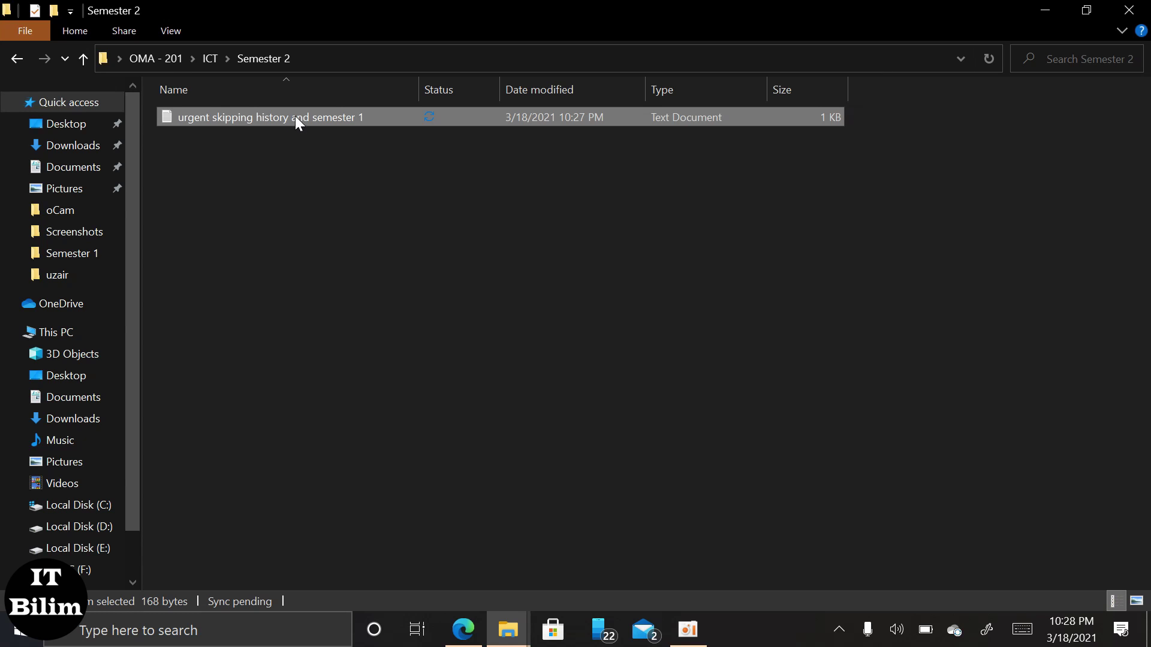
Rename the pasted form to 'urgent skipping ICT and semester 2'.
{"action": "key", "text": "shift+F10"}
{"action": "left_click", "coordinate": [191, 568]}
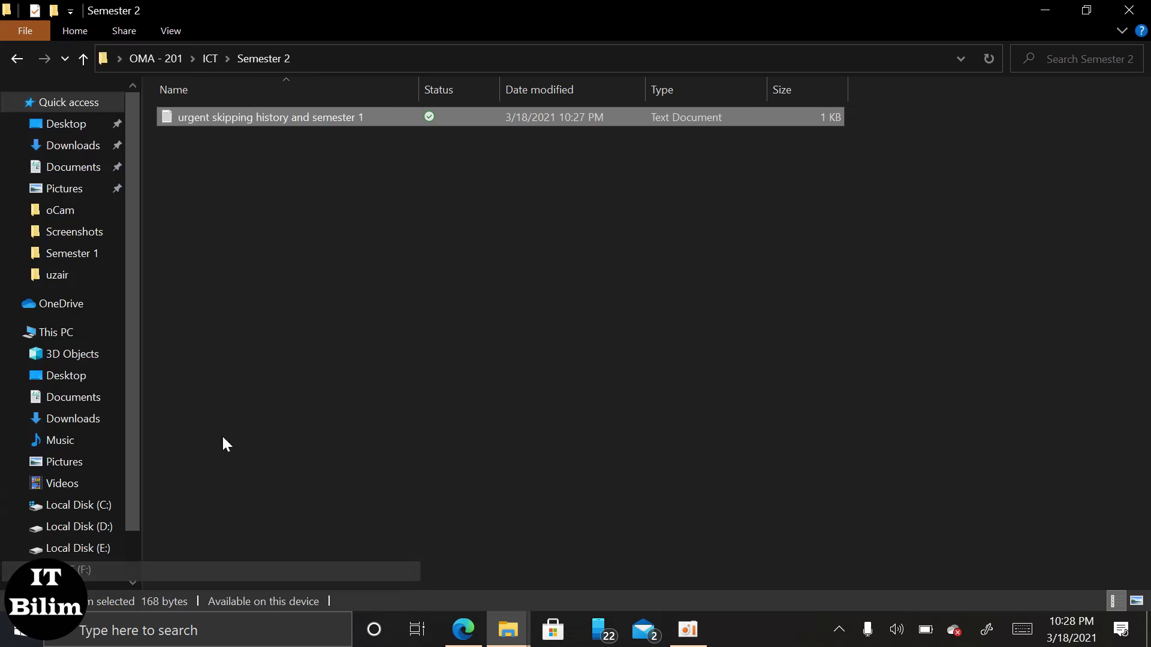
{"action": "left_click", "coordinate": [289, 124]}
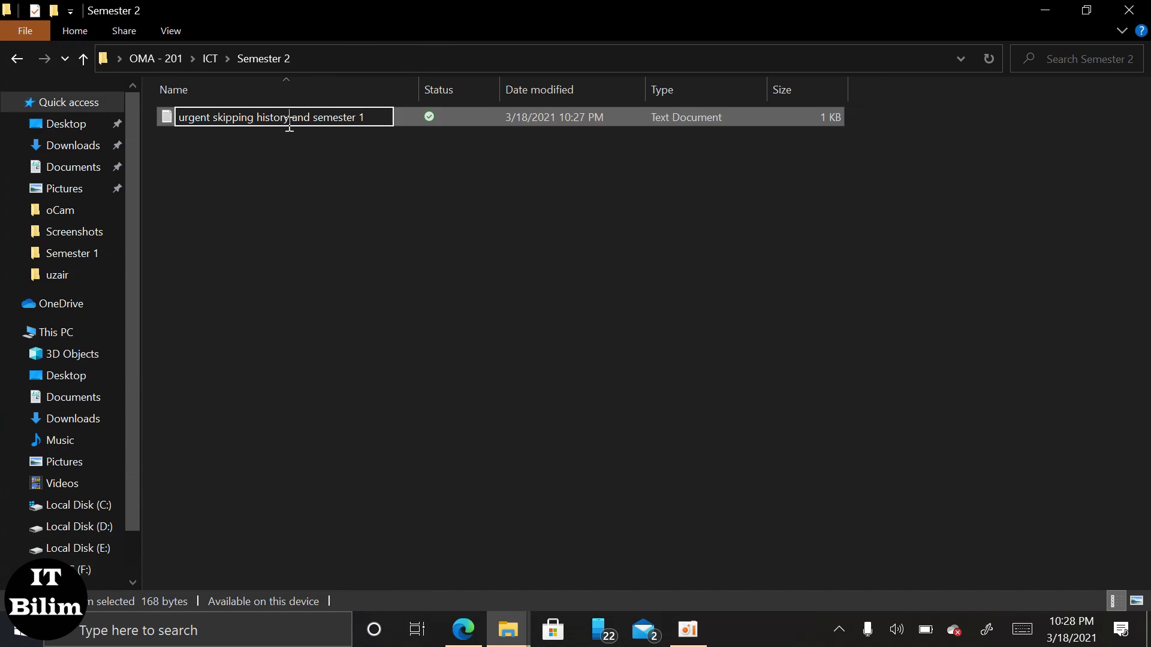
{"action": "key", "text": "BackSpace"}
{"action": "key", "text": "BackSpace"}
{"action": "key", "text": "BackSpace"}
{"action": "key", "text": "BackSpace"}
{"action": "key", "text": "BackSpace"}
{"action": "key", "text": "BackSpace"}
{"action": "key", "text": "BackSpace"}
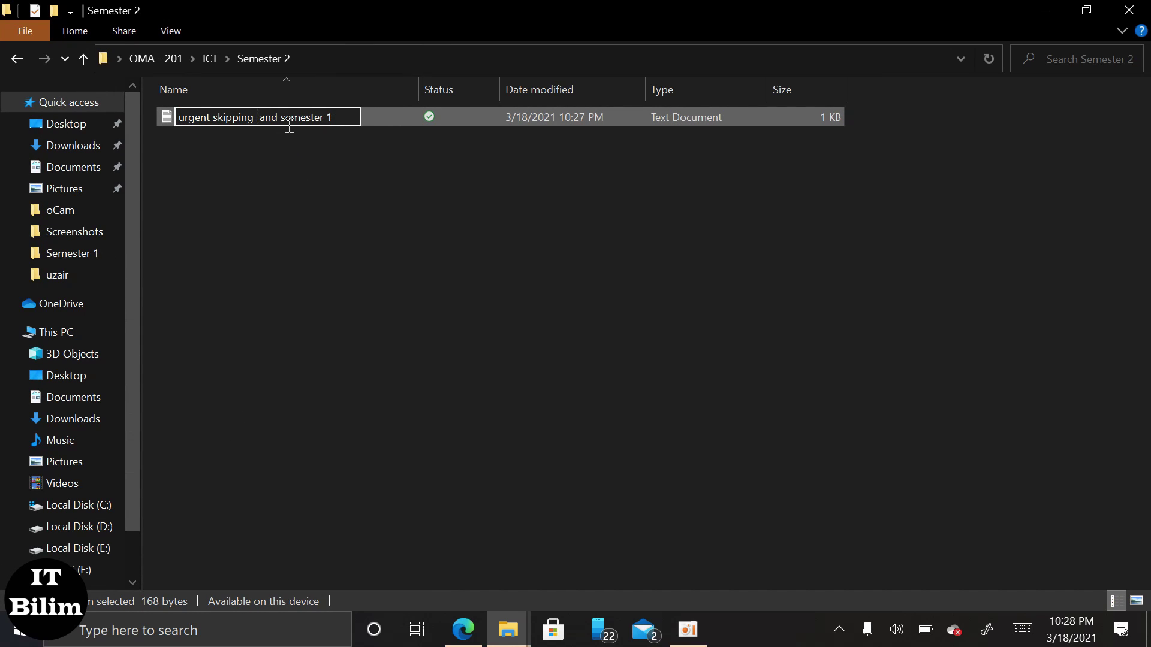
{"action": "type", "text": "ICT"}
{"action": "left_click", "coordinate": [352, 114]}
{"action": "key", "text": "BackSpace"}
{"action": "type", "text": "2"}
{"action": "left_click", "coordinate": [356, 156]}
{"action": "double_click", "coordinate": [355, 113]}
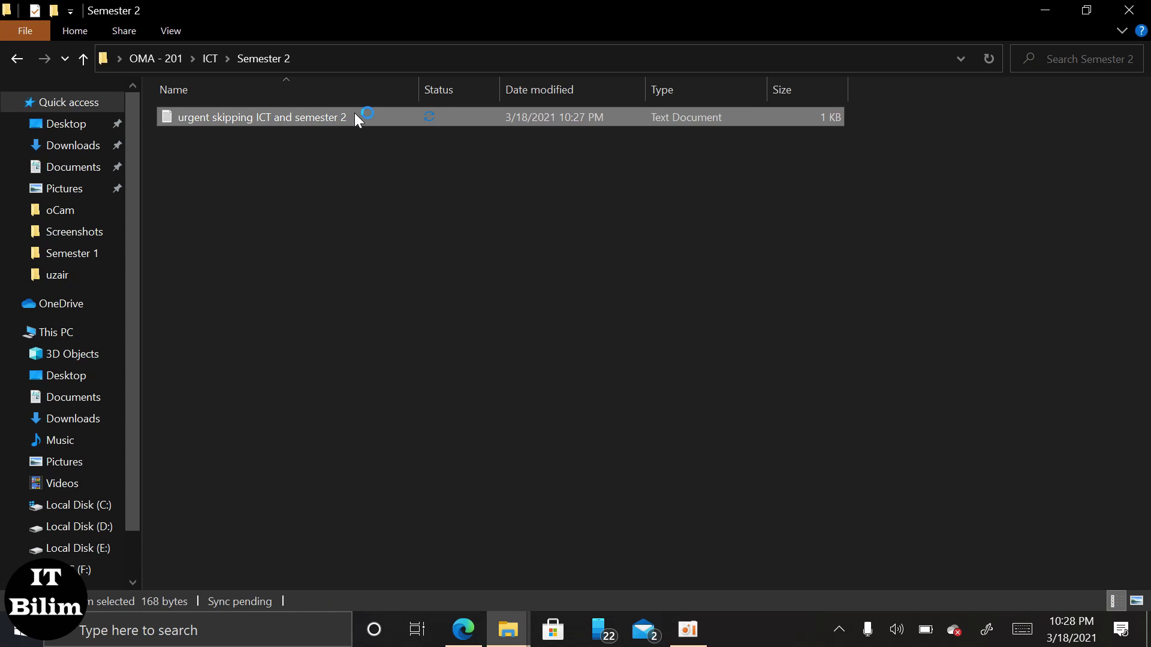
Change the item name to ': ICT' and edit the teacher's name in the ICT form.
{"action": "left_click", "coordinate": [346, 184]}
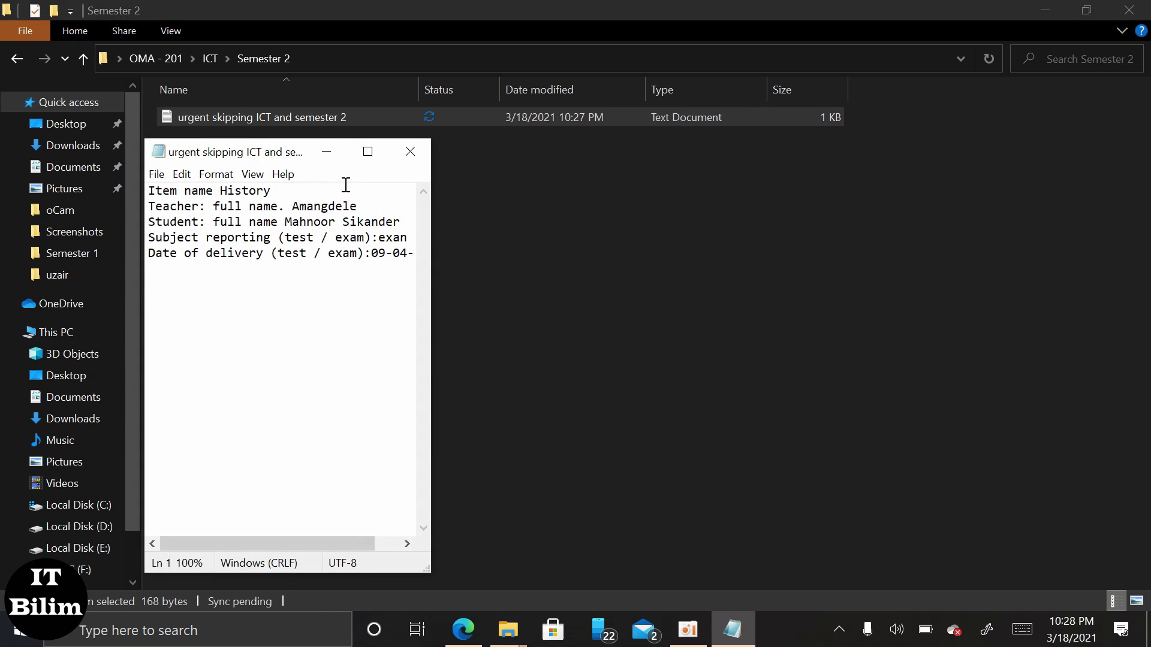
{"action": "key", "text": "BackSpace"}
{"action": "key", "text": "BackSpace"}
{"action": "key", "text": "BackSpace"}
{"action": "key", "text": "BackSpace"}
{"action": "key", "text": "BackSpace"}
{"action": "key", "text": "BackSpace"}
{"action": "key", "text": "BackSpace"}
{"action": "key", "text": "BackSpace"}
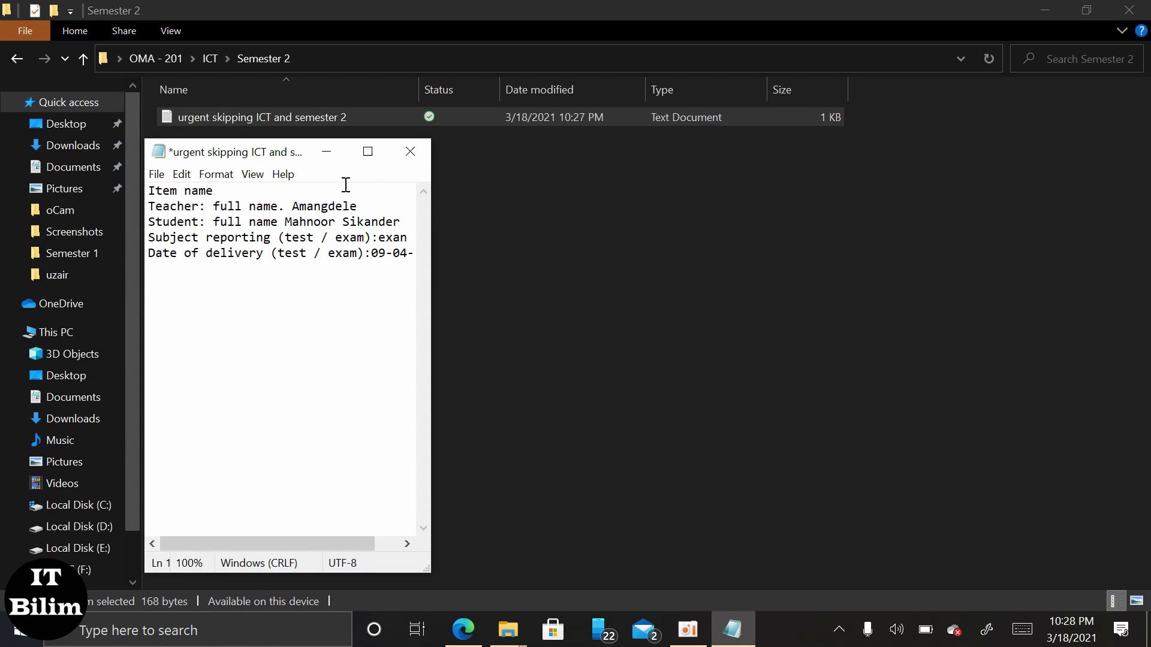
{"action": "type", "text": ": ICT"}
{"action": "left_click", "coordinate": [377, 207]}
{"action": "key", "text": "BackSpace"}
{"action": "key", "text": "BackSpace"}
{"action": "key", "text": "BackSpace"}
{"action": "key", "text": "BackSpace"}
{"action": "key", "text": "BackSpace"}
{"action": "key", "text": "BackSpace"}
{"action": "key", "text": "BackSpace"}
{"action": "key", "text": "BackSpace"}
{"action": "key", "text": "BackSpace"}
{"action": "type", "text": "Mak"}
Return to File Explorer and go up to the OMA - 201 folder.
{"action": "left_click", "coordinate": [476, 204]}
{"action": "left_click", "coordinate": [354, 119]}
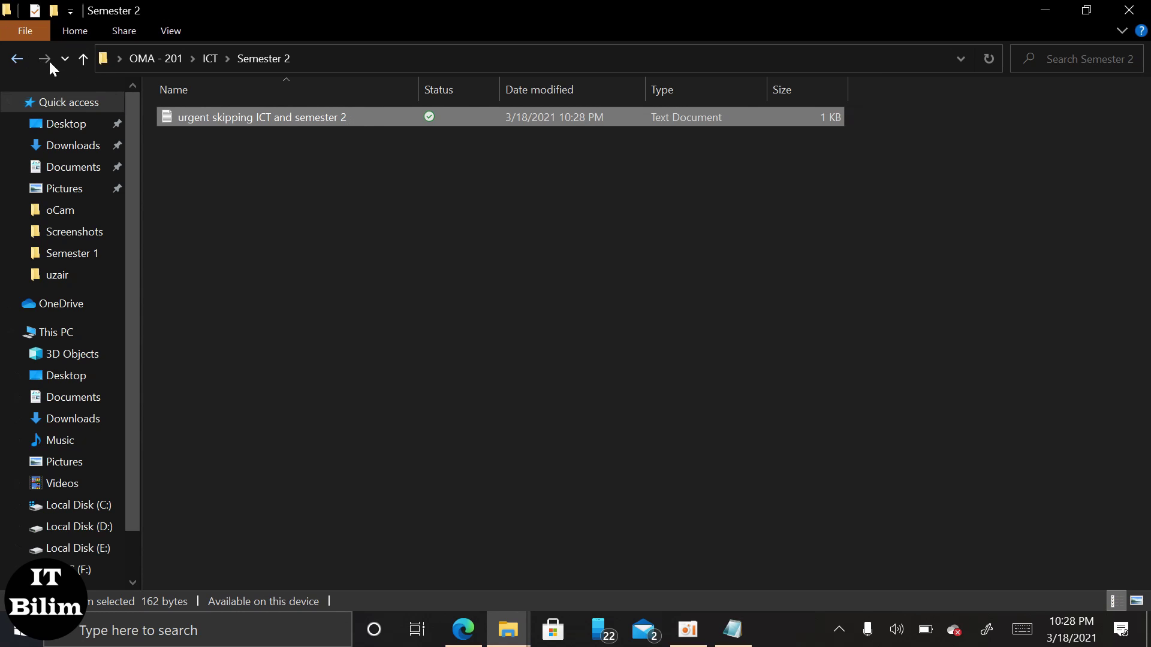
{"action": "left_click", "coordinate": [137, 56]}
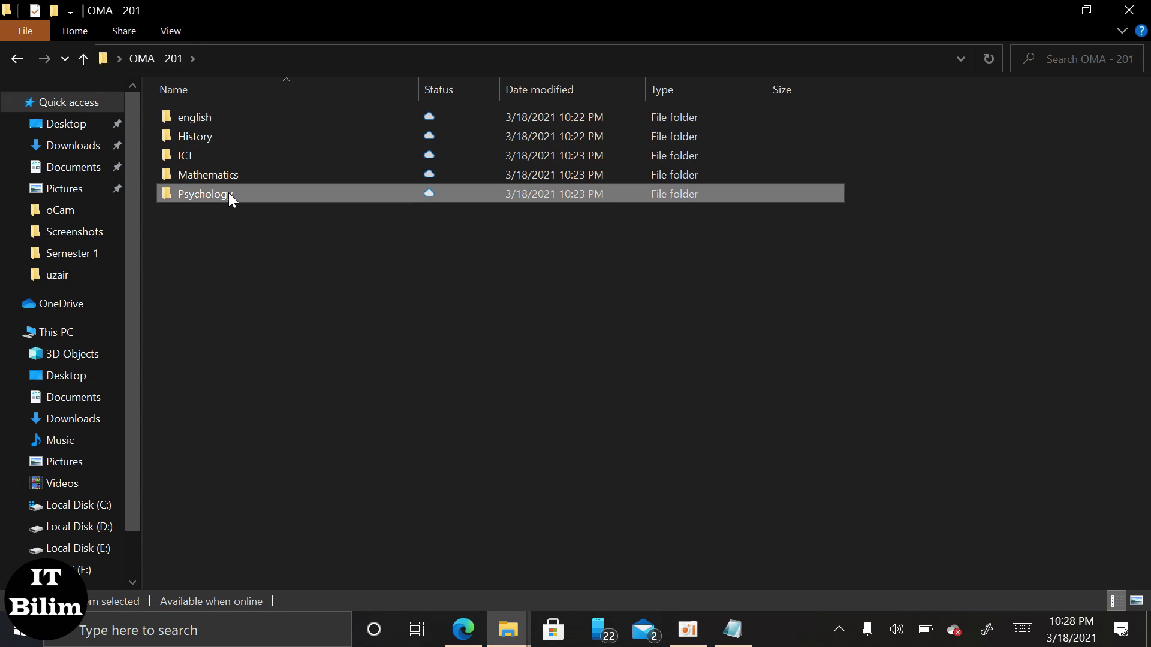
Paste the copied ICT document into Psychology › Semester 2.
{"action": "double_click", "coordinate": [229, 192]}
{"action": "double_click", "coordinate": [229, 130]}
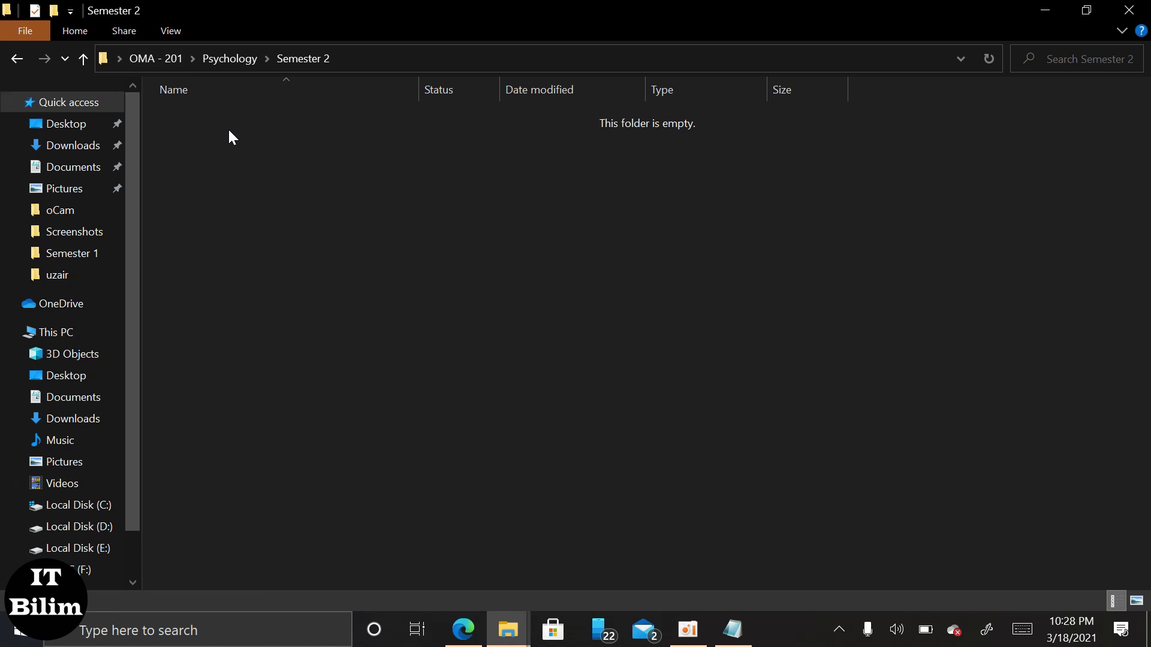
{"action": "key", "text": "ctrl+v"}
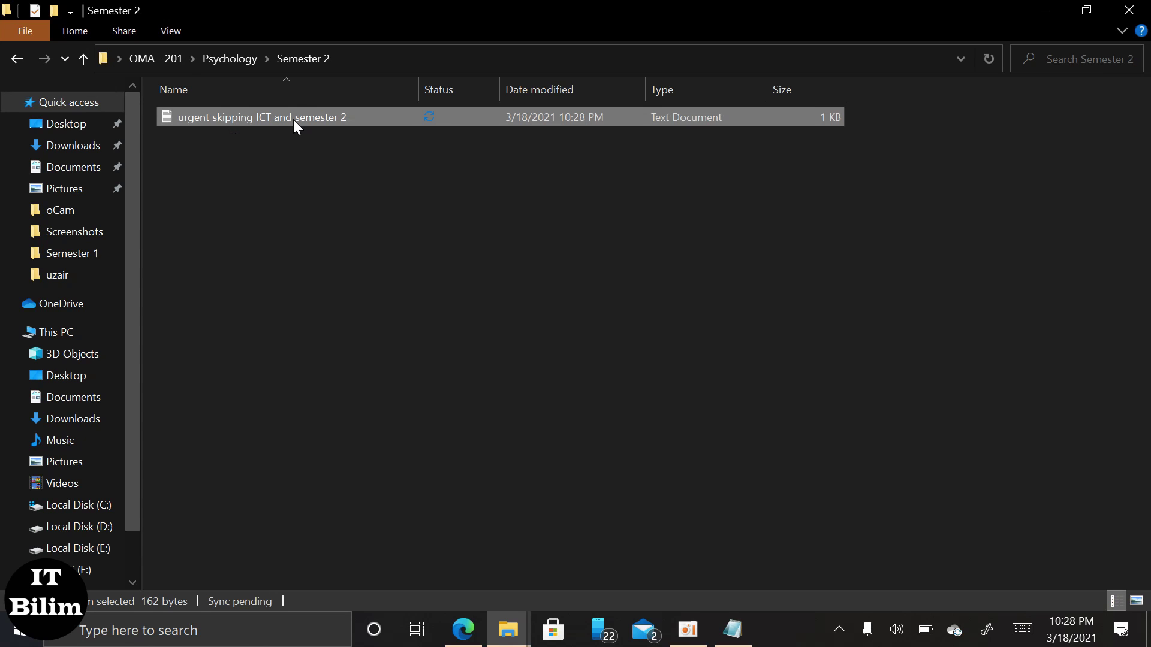
Rename the pasted document to 'urgent skipping Psychology and semester 2'.
{"action": "key", "text": "Menu"}
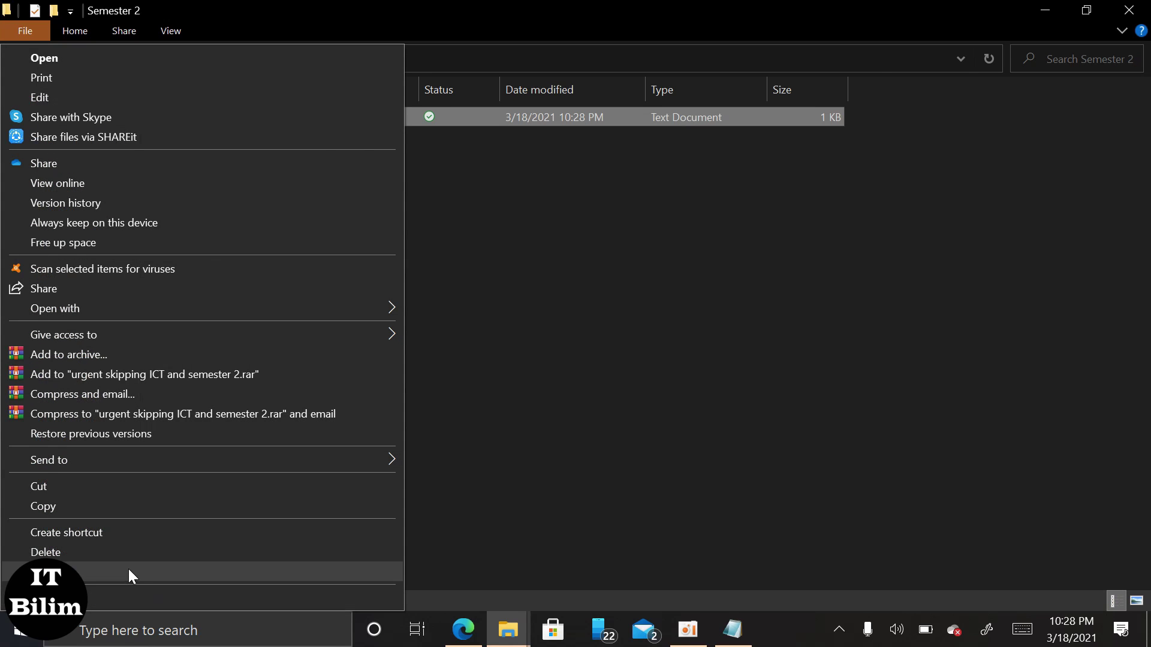
{"action": "left_click", "coordinate": [128, 569]}
{"action": "left_click", "coordinate": [273, 117]}
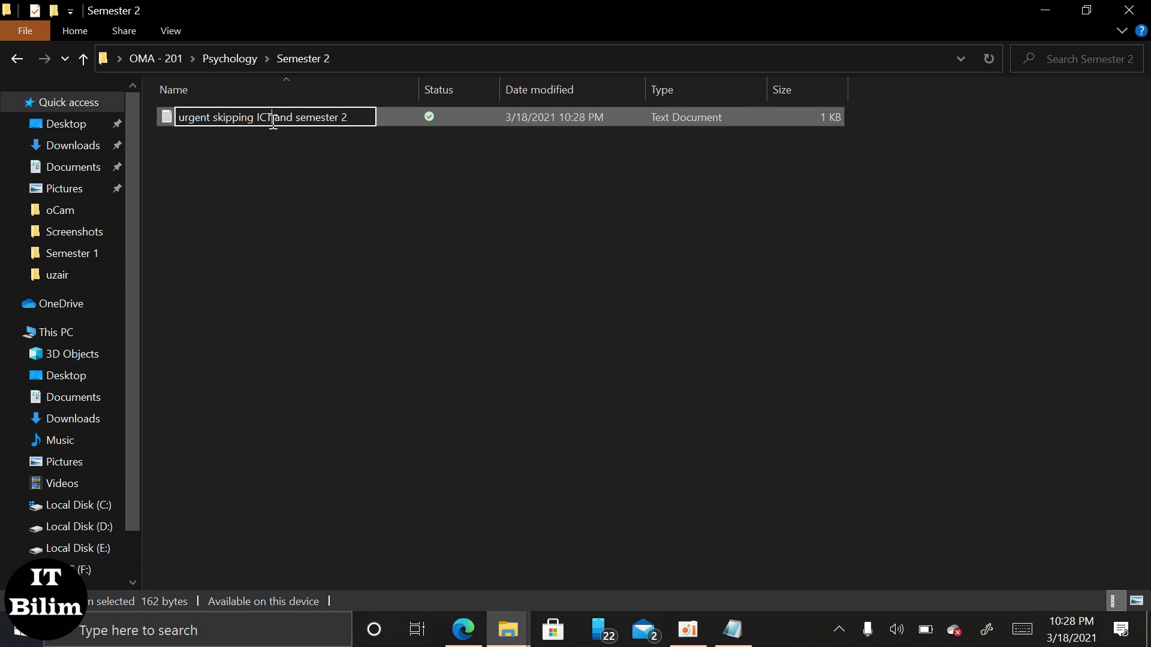
{"action": "key", "text": "BackSpace"}
{"action": "key", "text": "BackSpace"}
{"action": "key", "text": "BackSpace"}
{"action": "type", "text": "Psycholof"}
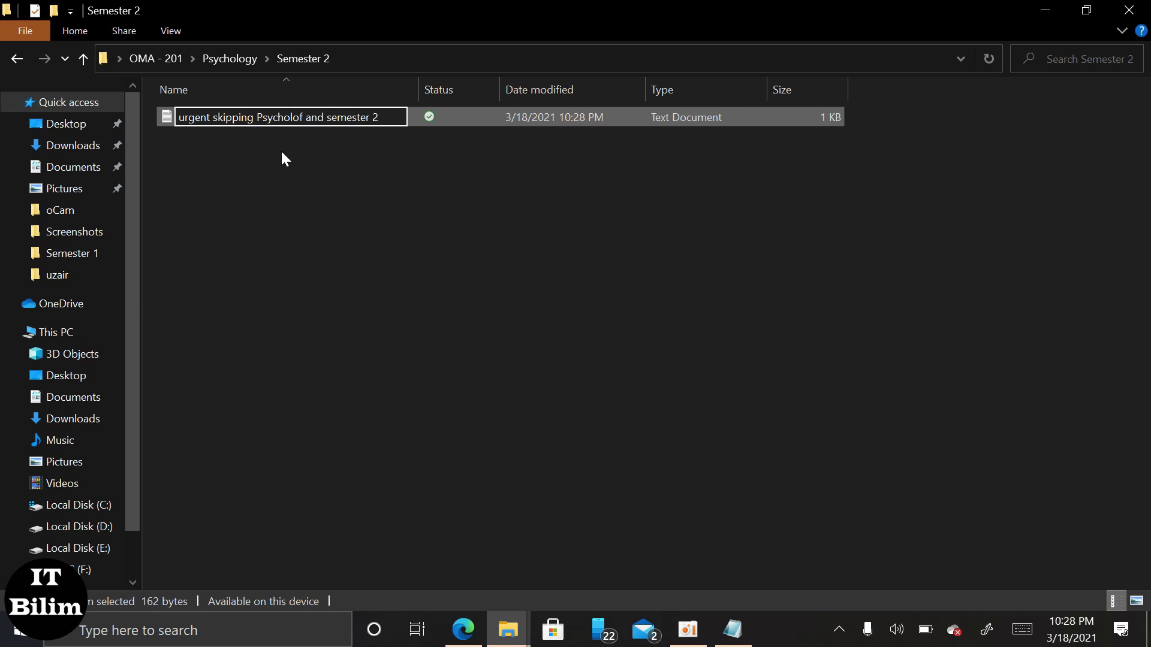
{"action": "key", "text": "BackSpace"}
{"action": "type", "text": "gy"}
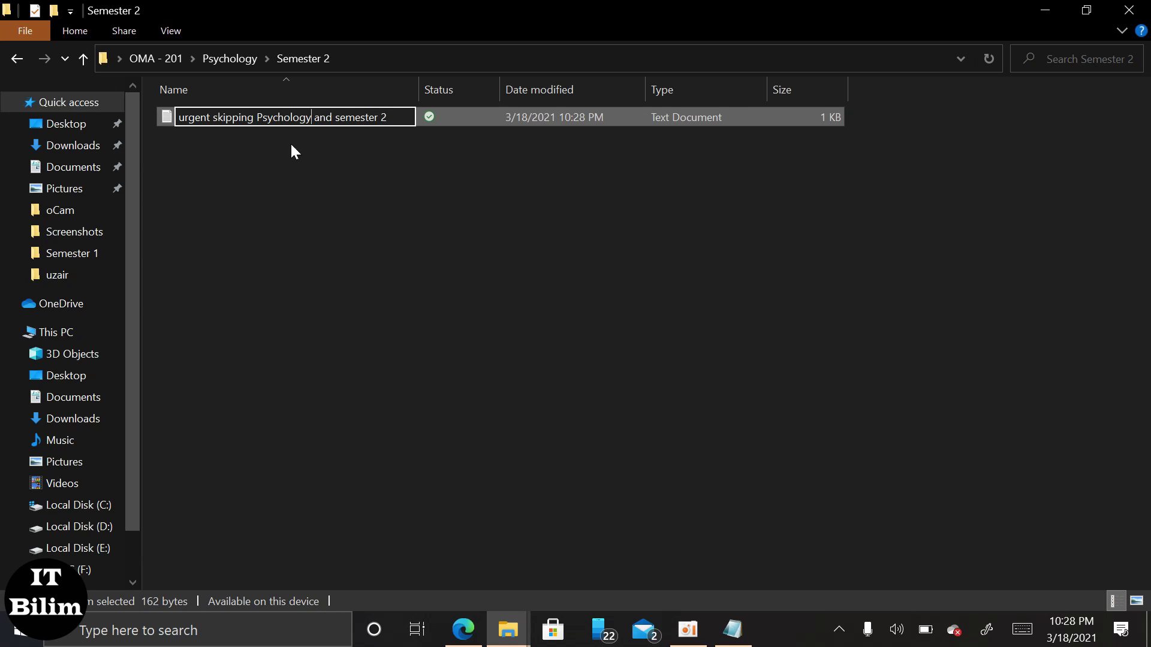
{"action": "left_click", "coordinate": [297, 132]}
{"action": "left_click", "coordinate": [296, 123]}
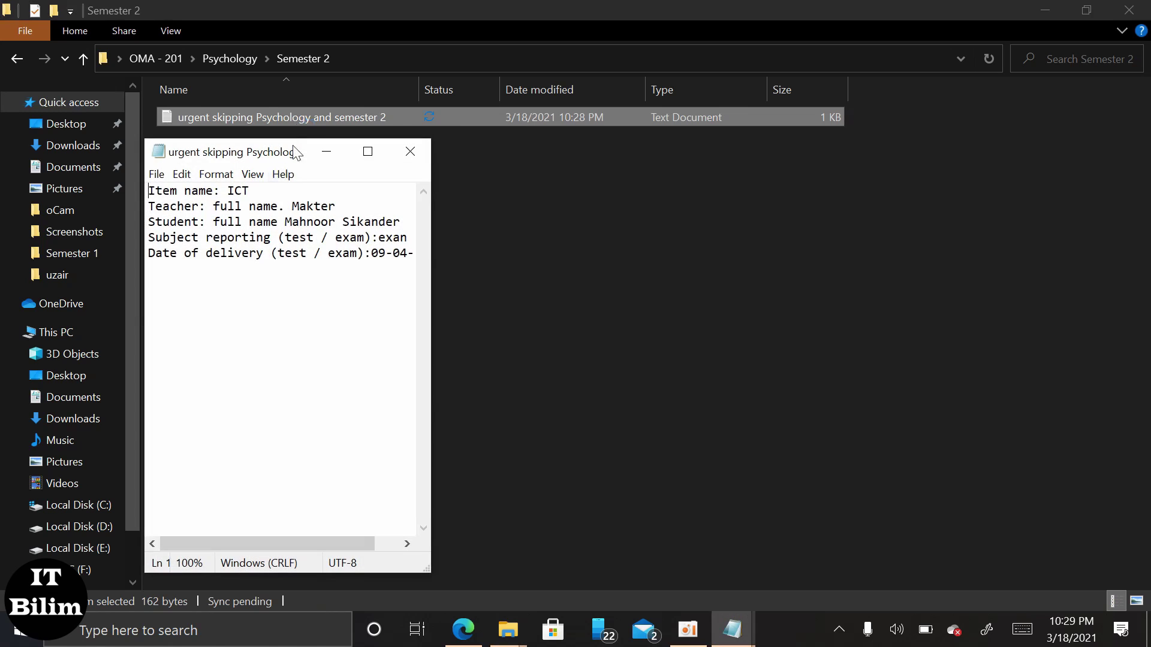
Change the note's item name from ICT to Psychology.
{"action": "left_click", "coordinate": [286, 207]}
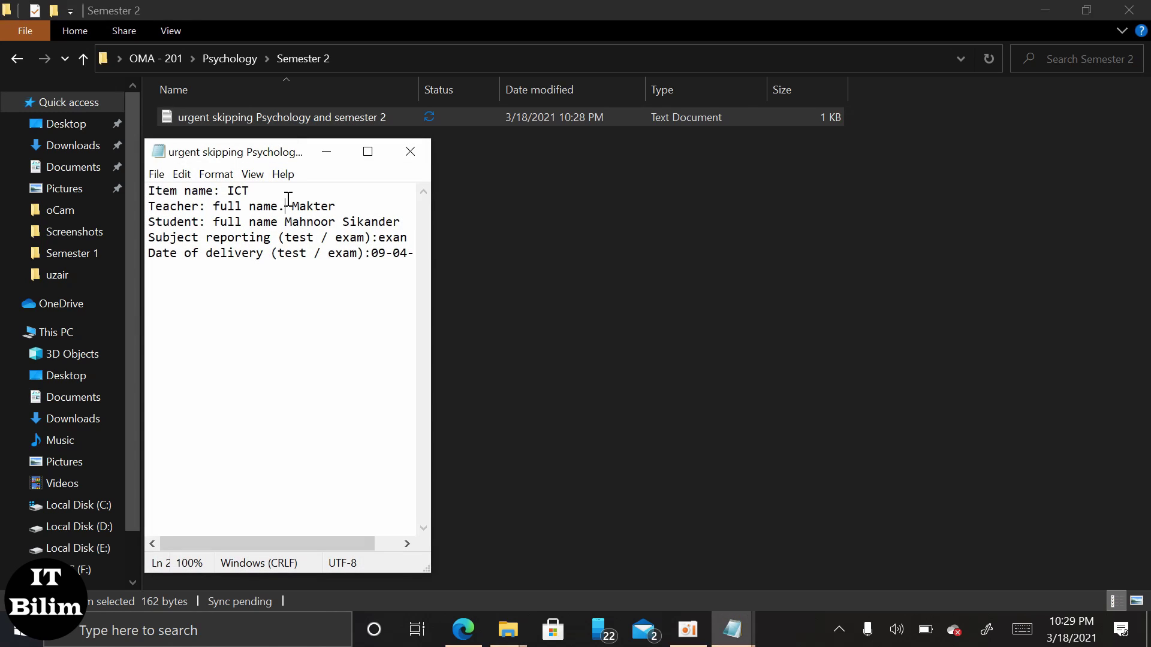
{"action": "left_click", "coordinate": [255, 192]}
{"action": "key", "text": "BackSpace"}
{"action": "key", "text": "BackSpace"}
{"action": "key", "text": "BackSpace"}
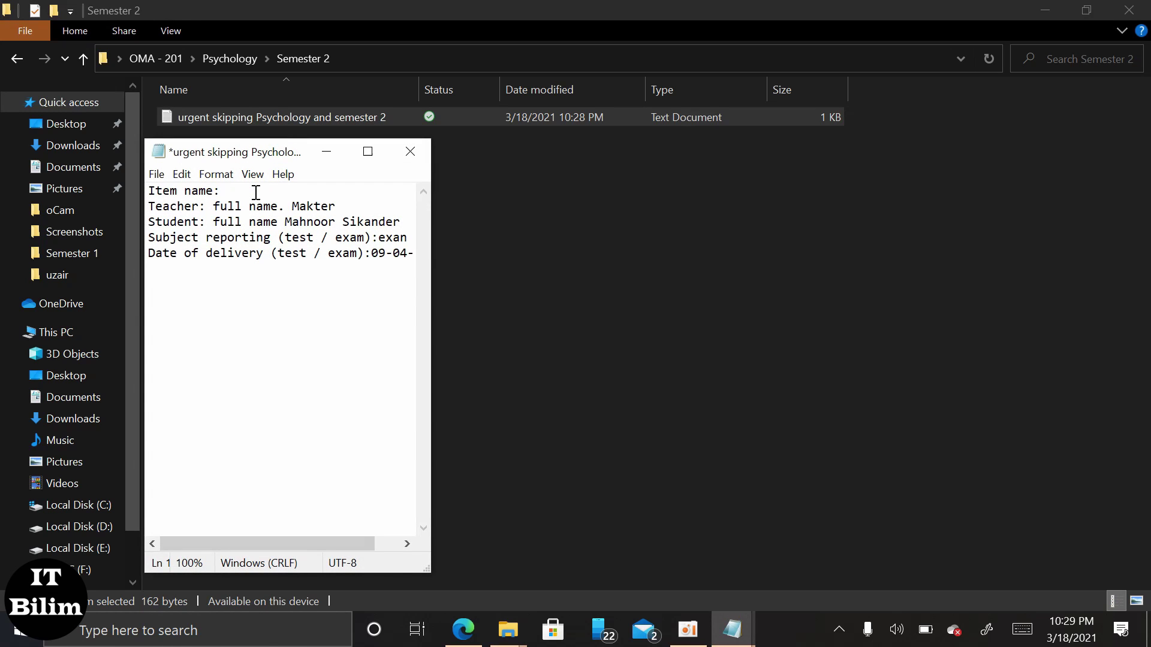
{"action": "type", "text": "Psychology"}
Replace the teacher's name on line 2, then save and close the note.
{"action": "left_click", "coordinate": [369, 207]}
{"action": "key", "text": "BackSpace"}
{"action": "key", "text": "BackSpace"}
{"action": "key", "text": "BackSpace"}
{"action": "key", "text": "BackSpace"}
{"action": "key", "text": "BackSpace"}
{"action": "key", "text": "BackSpace"}
{"action": "type", "text": "Am"}
{"action": "key", "text": "BackSpace"}
{"action": "type", "text": "lexdendra"}
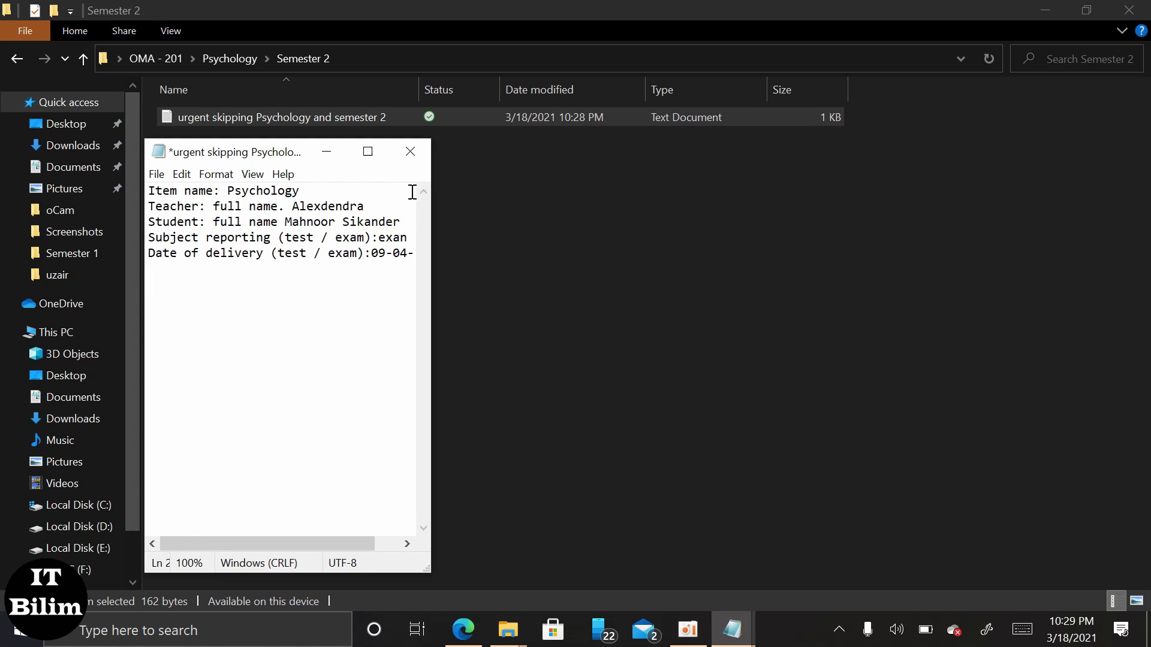
{"action": "key", "text": "ctrl+s"}
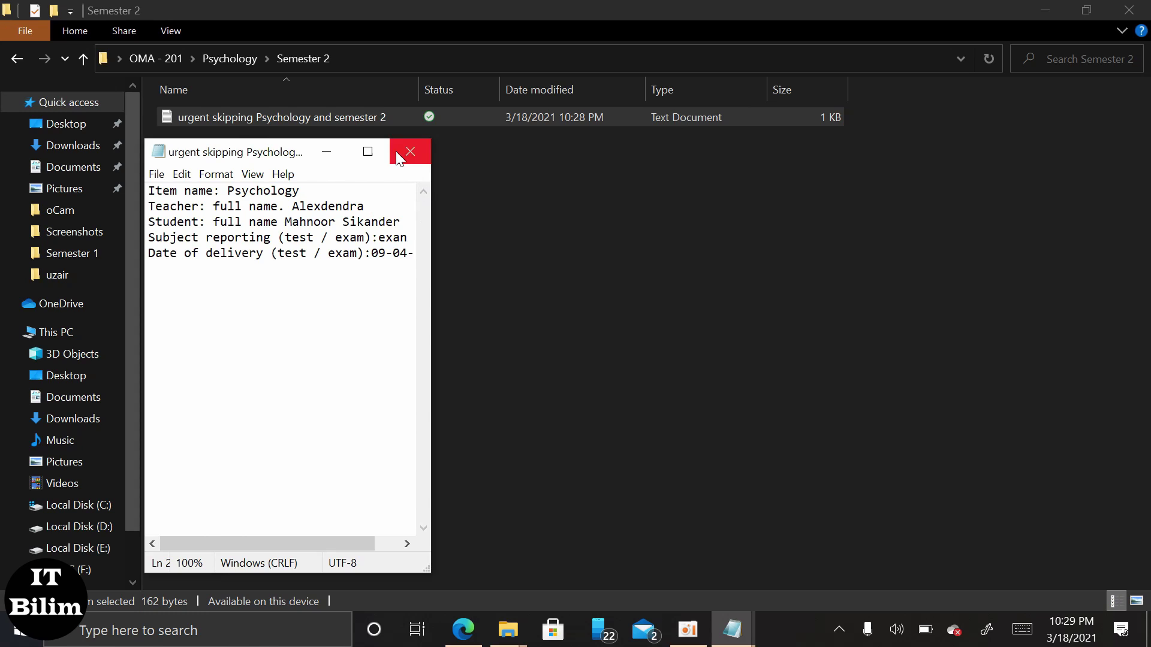
{"action": "left_click", "coordinate": [410, 151]}
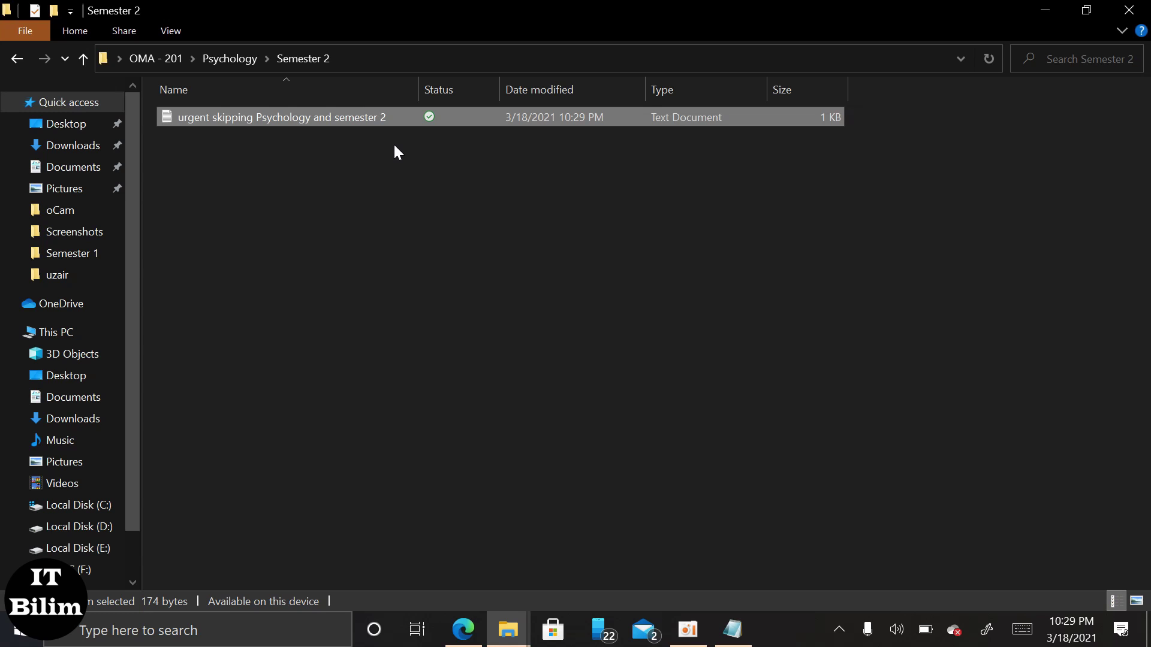
Go back from Psychology through ICT > Semester 2 up to the OMA - 201 folder.
{"action": "left_click", "coordinate": [18, 58]}
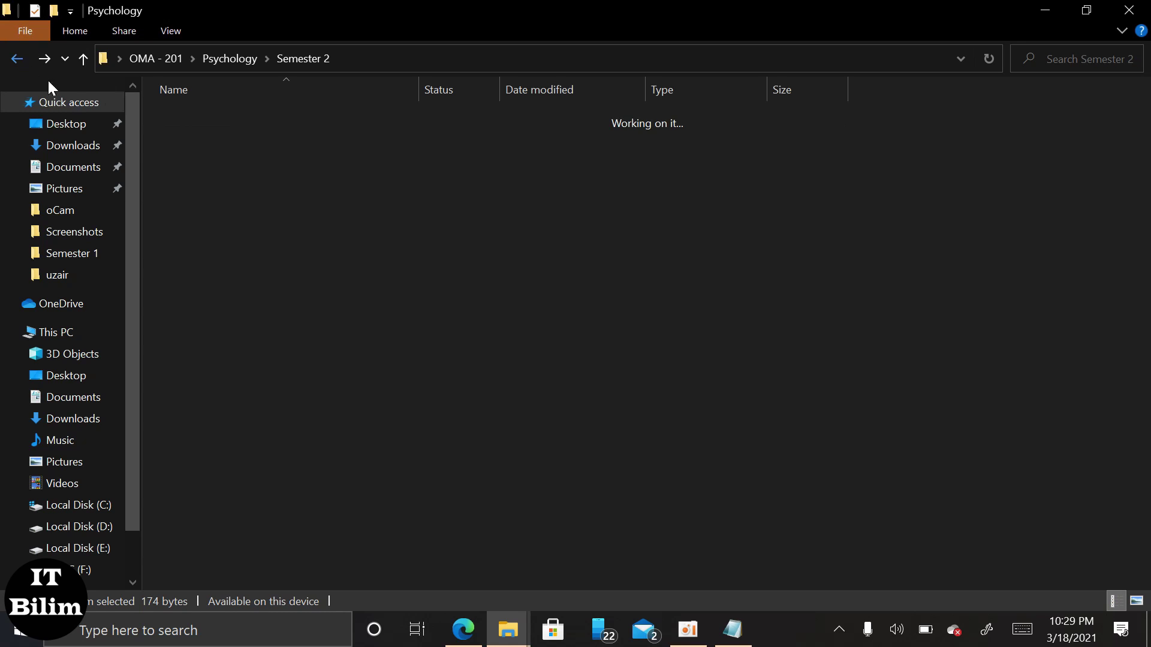
{"action": "left_click", "coordinate": [18, 58]}
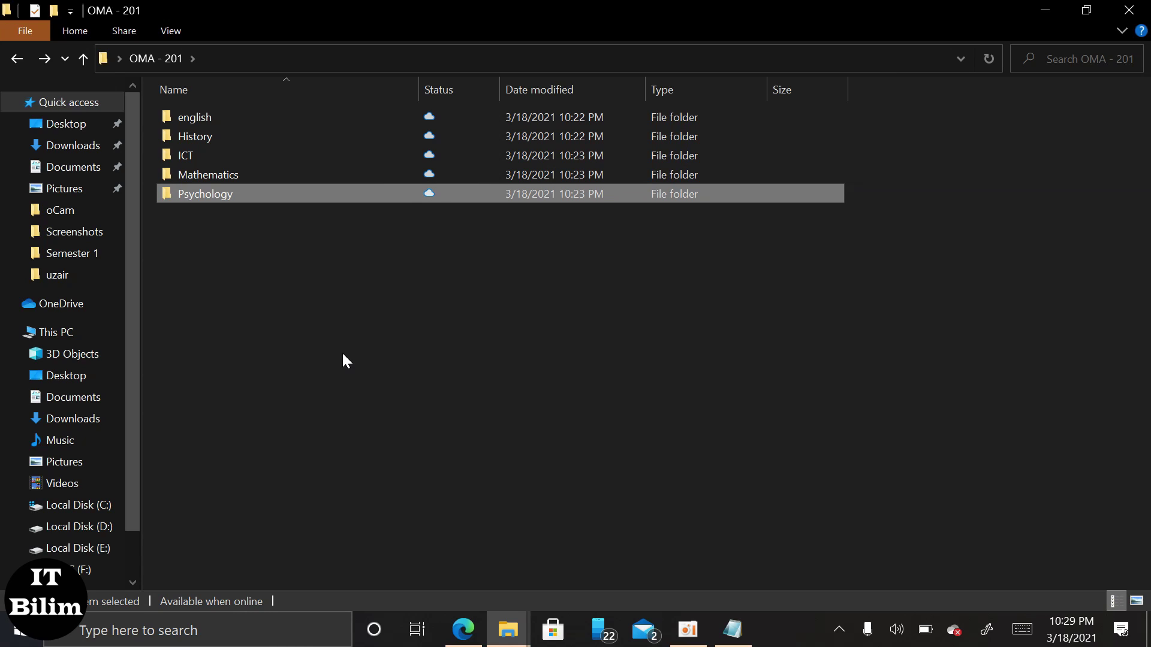
{"action": "left_click", "coordinate": [358, 309]}
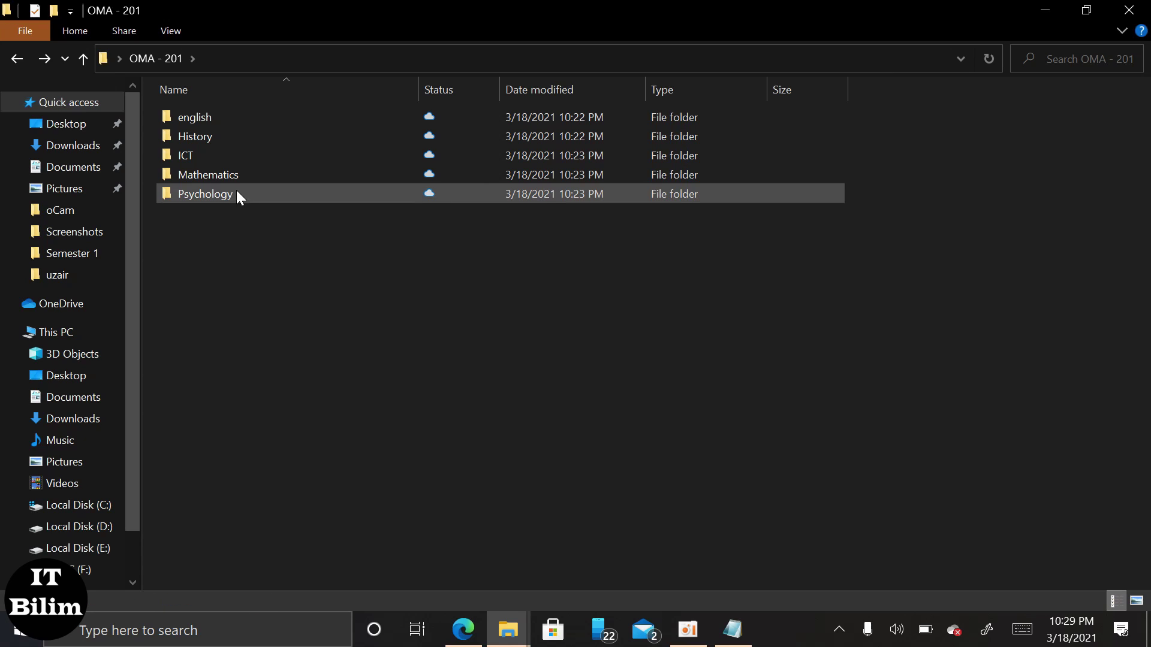
{"action": "left_click", "coordinate": [16, 58]}
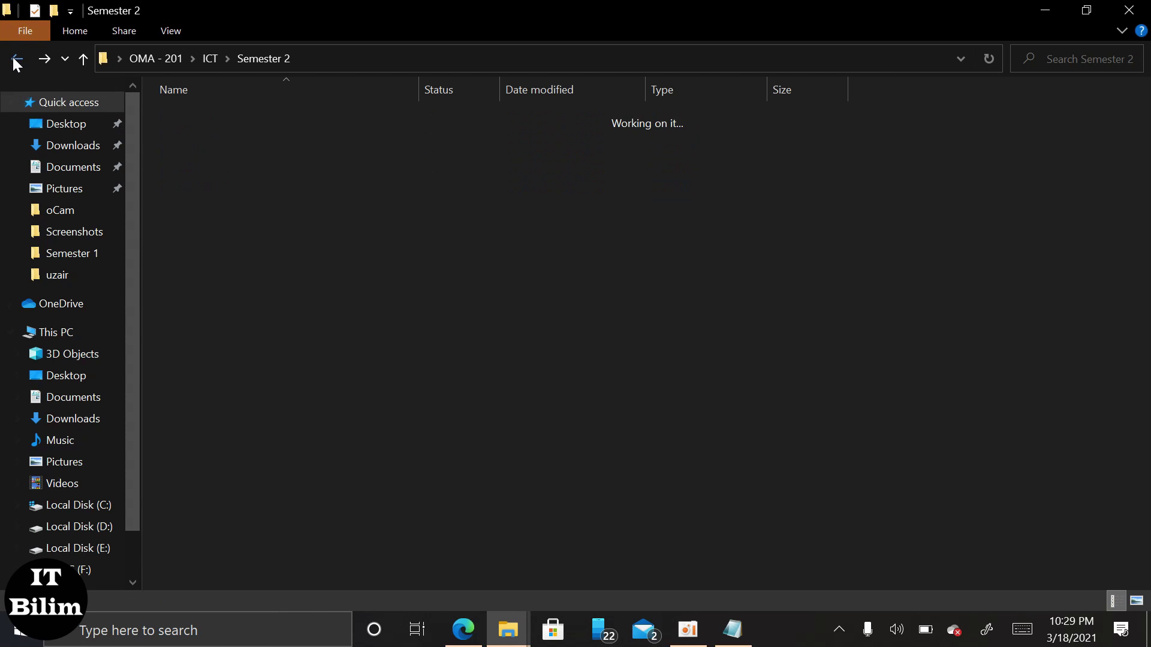
{"action": "left_click", "coordinate": [143, 60]}
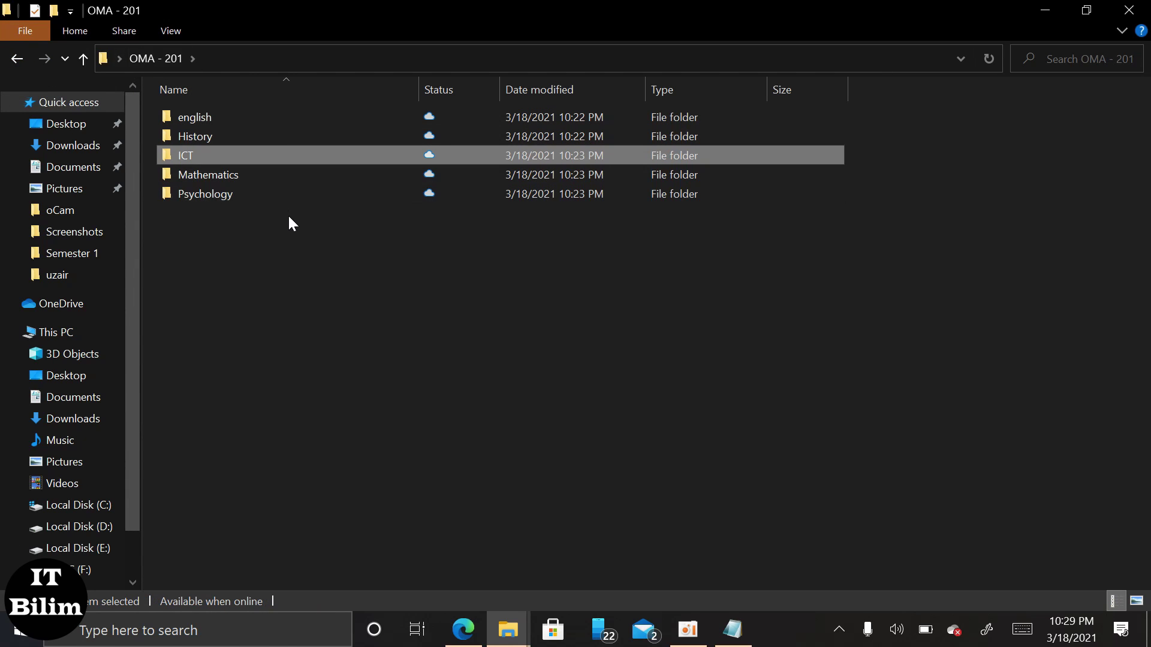
Create an 'ICT - Shortcut' for the ICT folder inside OMA - 201.
{"action": "right_click", "coordinate": [269, 151]}
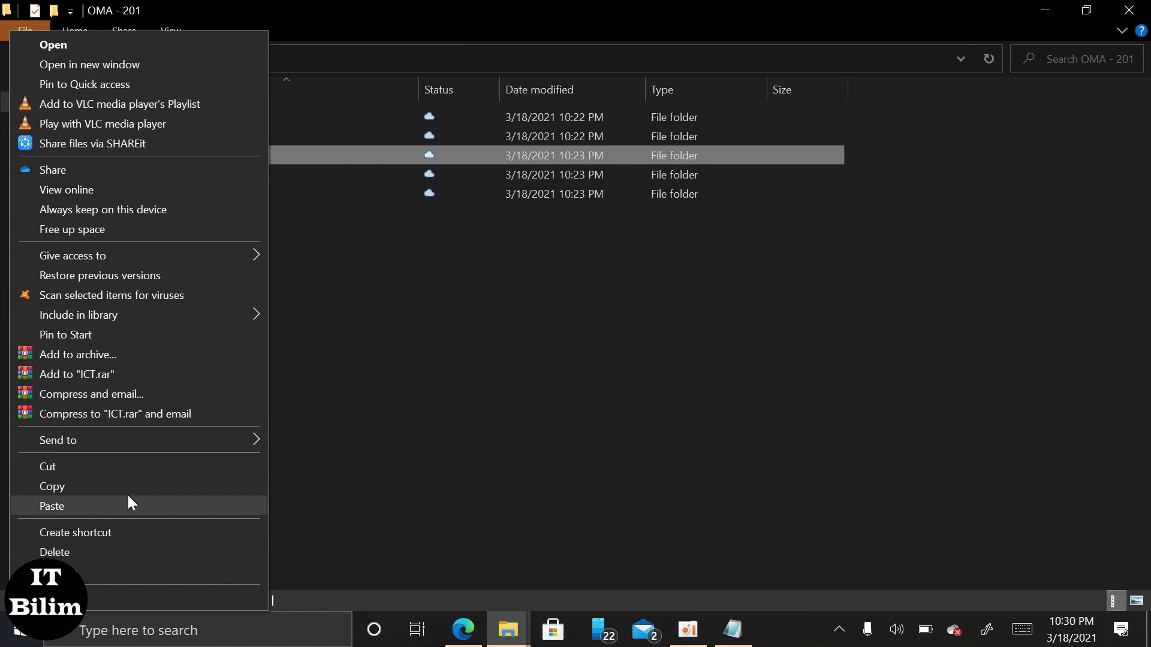
{"action": "left_click", "coordinate": [127, 532]}
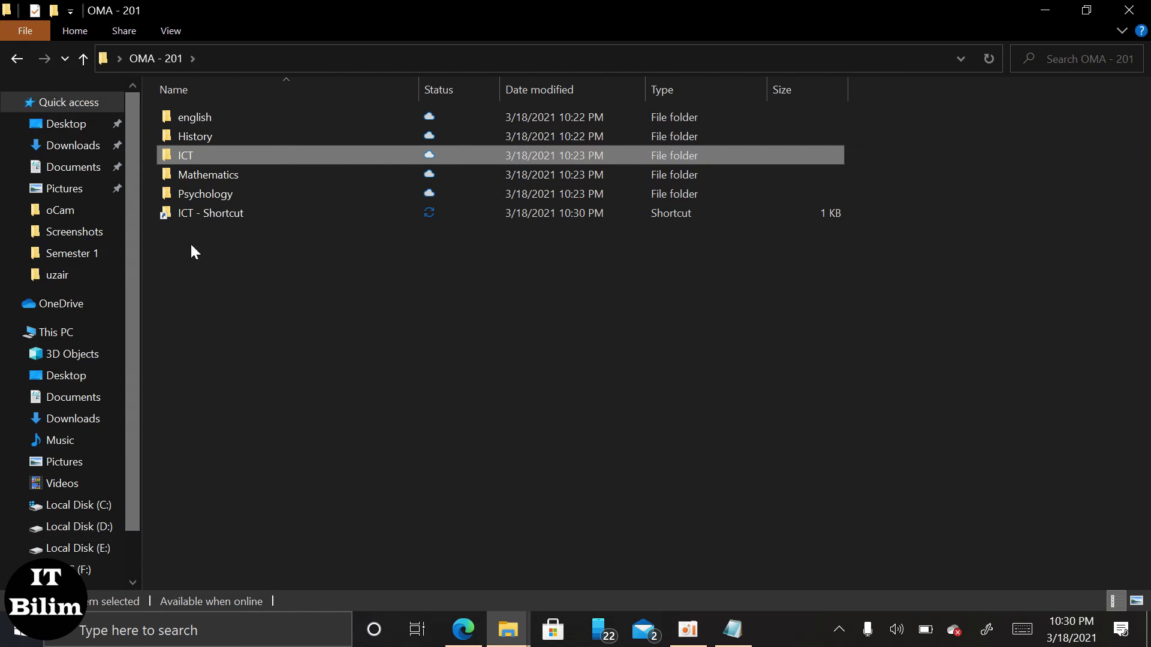
{"action": "left_click", "coordinate": [1087, 9]}
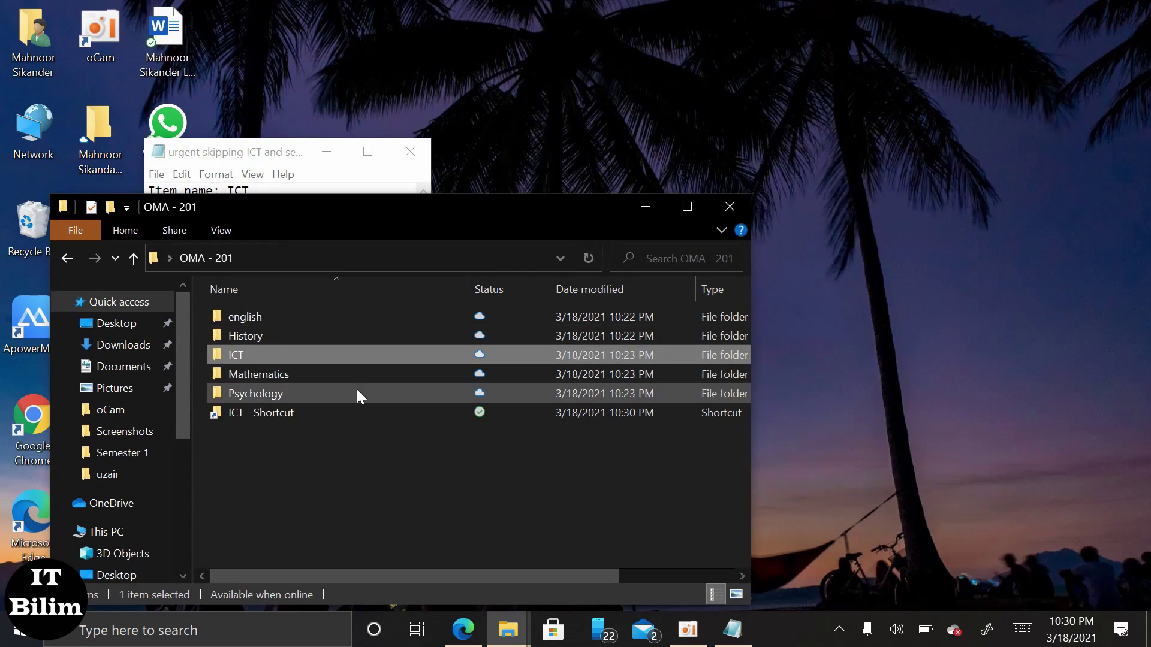
Drag 'ICT - Shortcut' onto the desktop, then minimize Explorer and close Notepad.
{"action": "left_click_drag", "start_coordinate": [325, 412], "coordinate": [780, 453]}
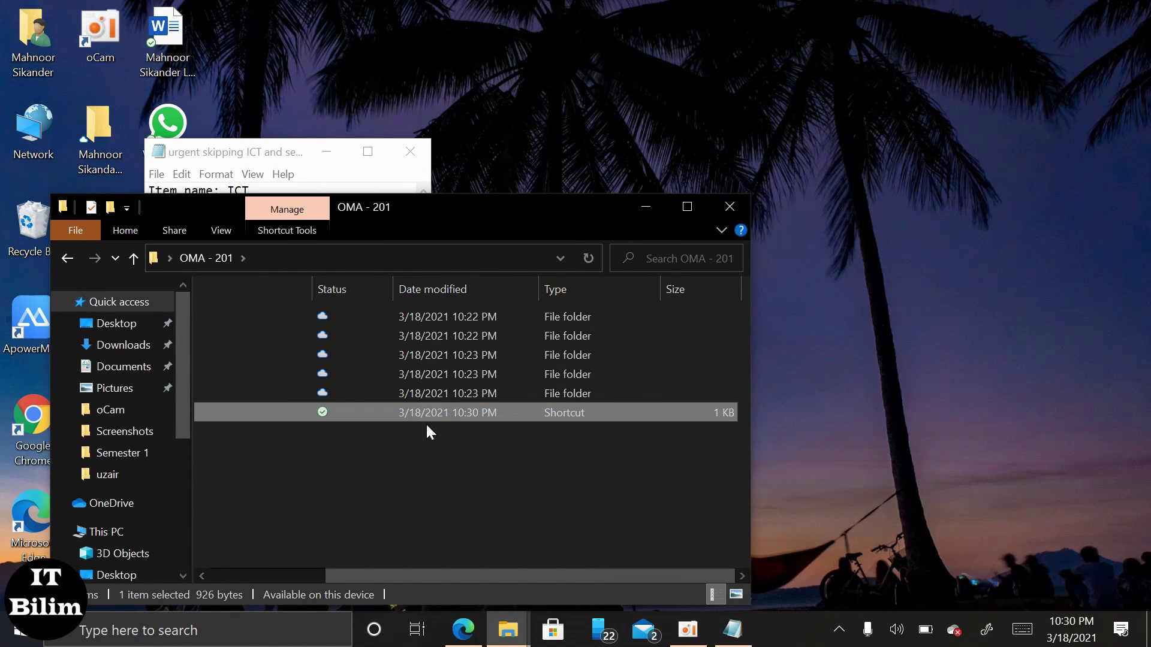
{"action": "left_click_drag", "start_coordinate": [429, 414], "coordinate": [966, 358]}
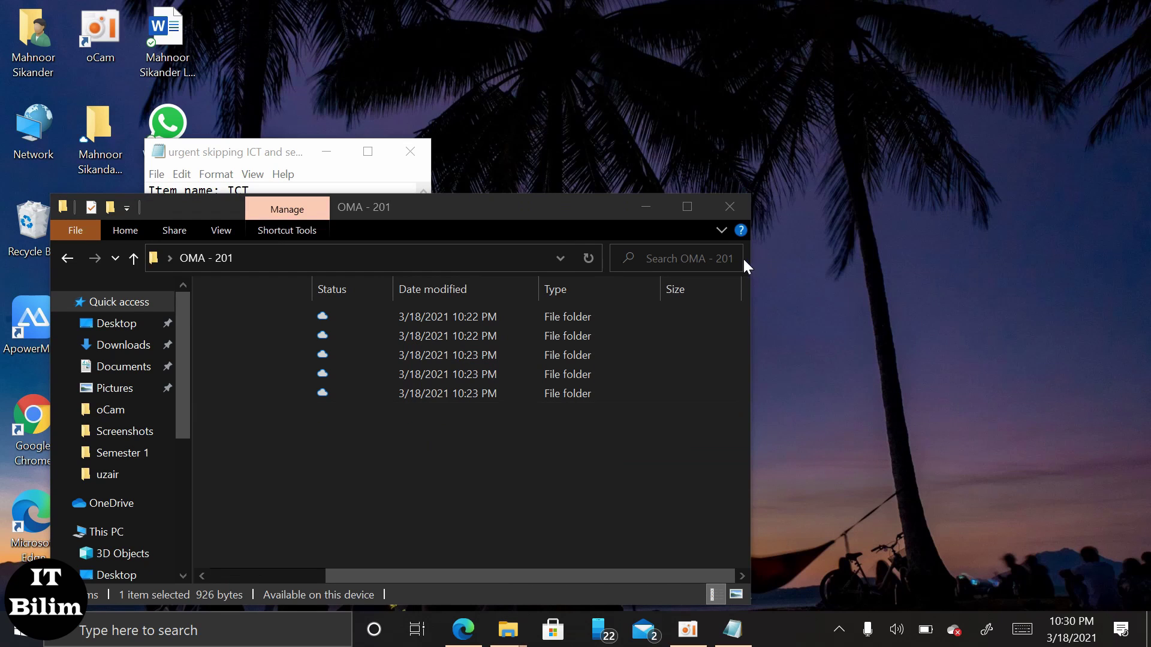
{"action": "left_click", "coordinate": [648, 217]}
{"action": "left_click", "coordinate": [410, 151]}
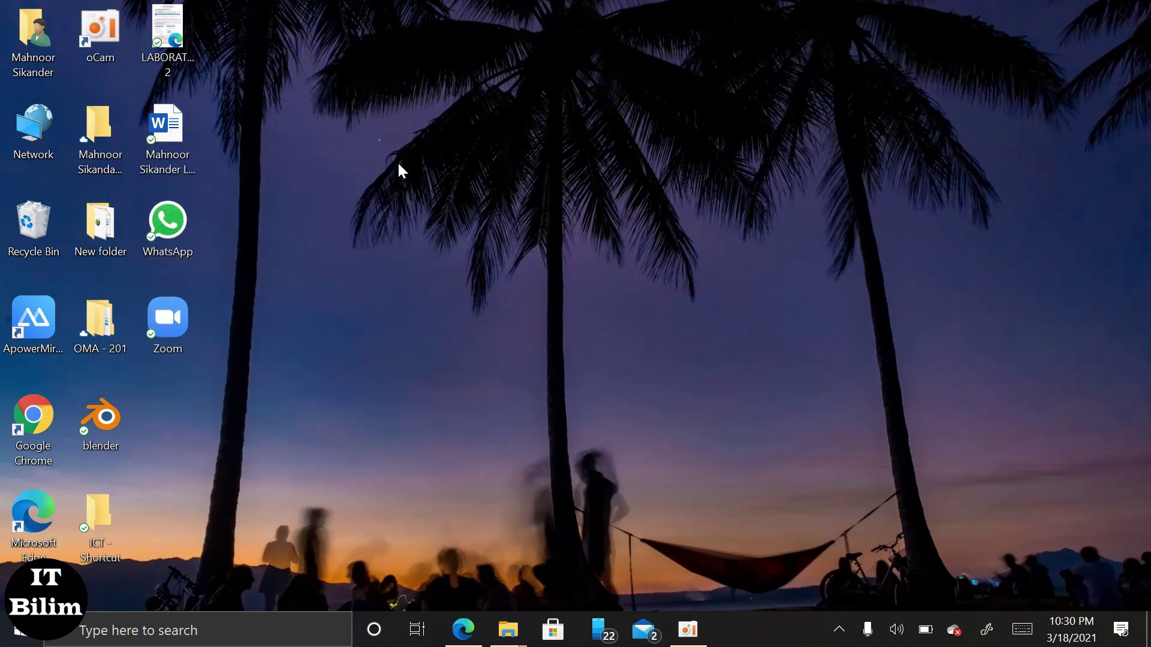